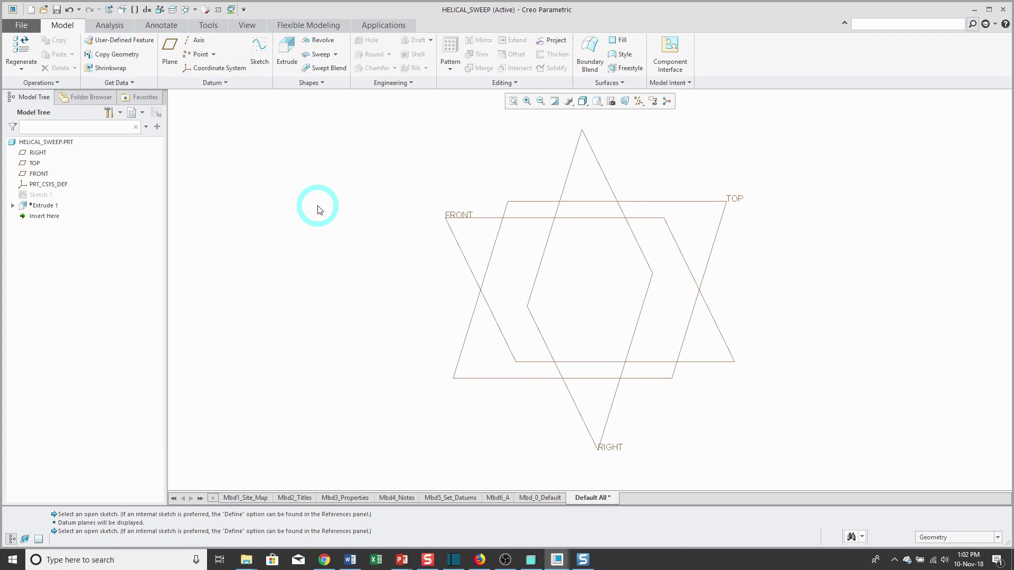
Start a helical sweep and define its internal profile sketch on the FRONT plane
click(337, 56)
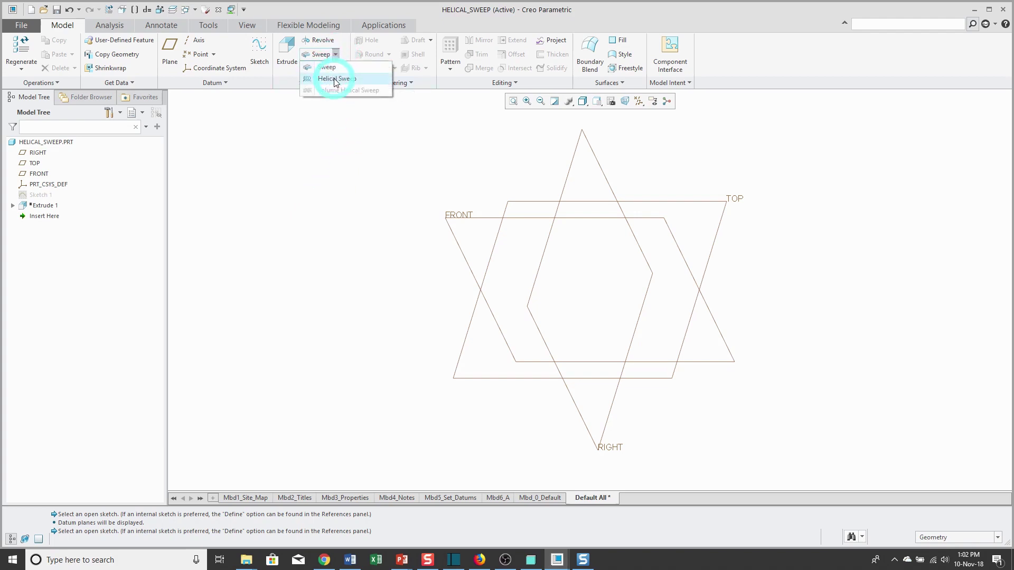
click(335, 79)
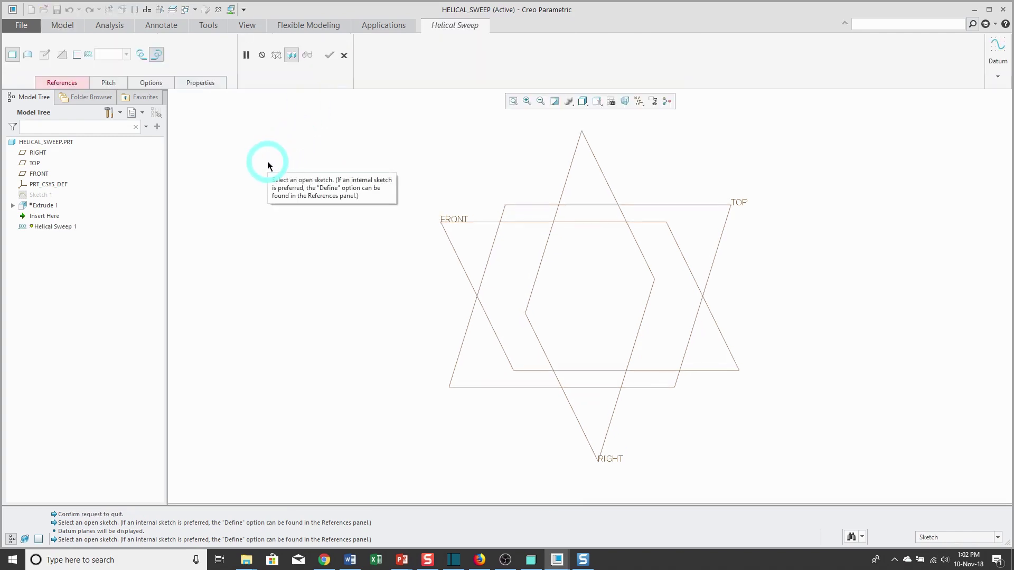
click(63, 83)
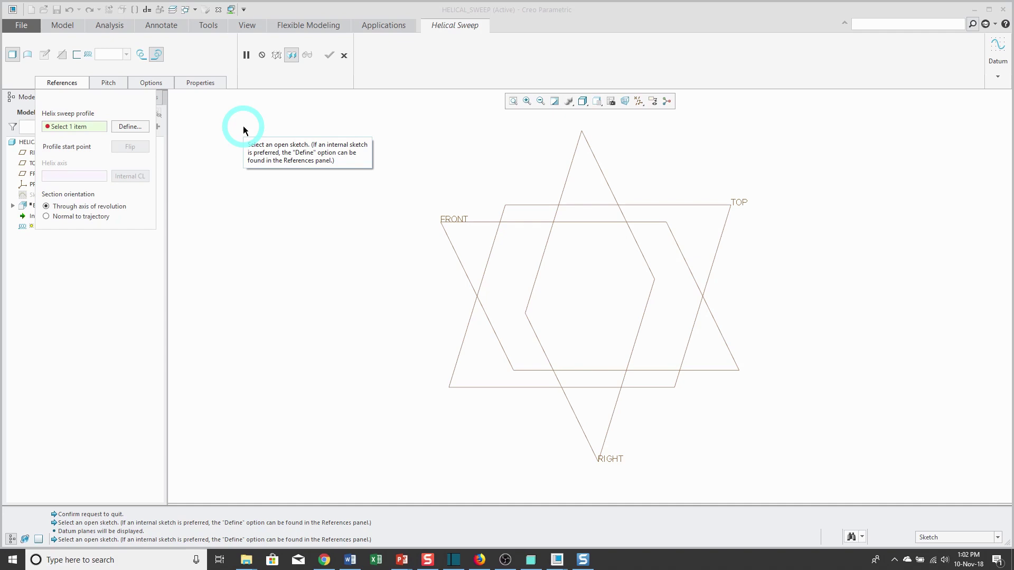
click(125, 128)
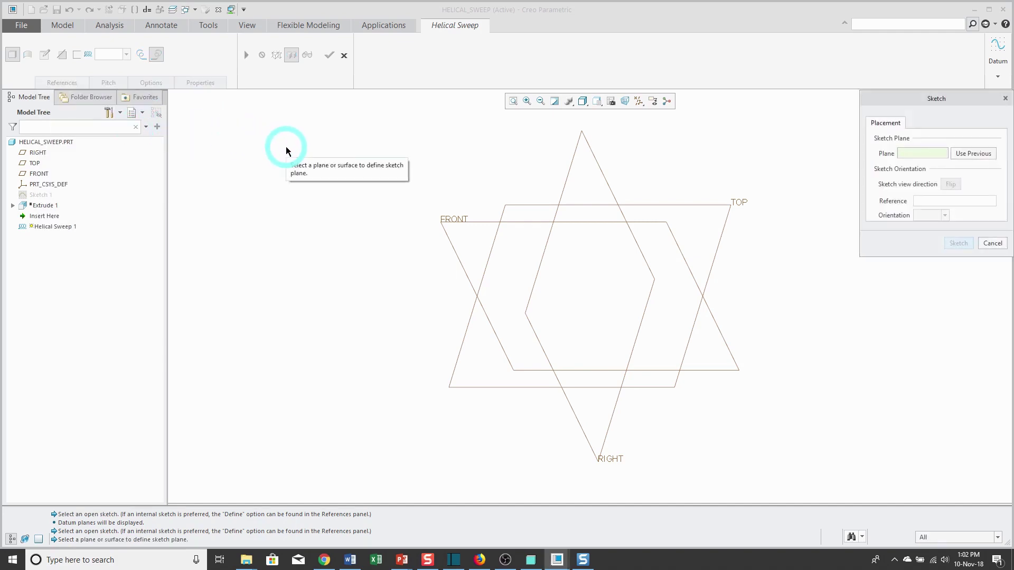
click(456, 224)
click(959, 244)
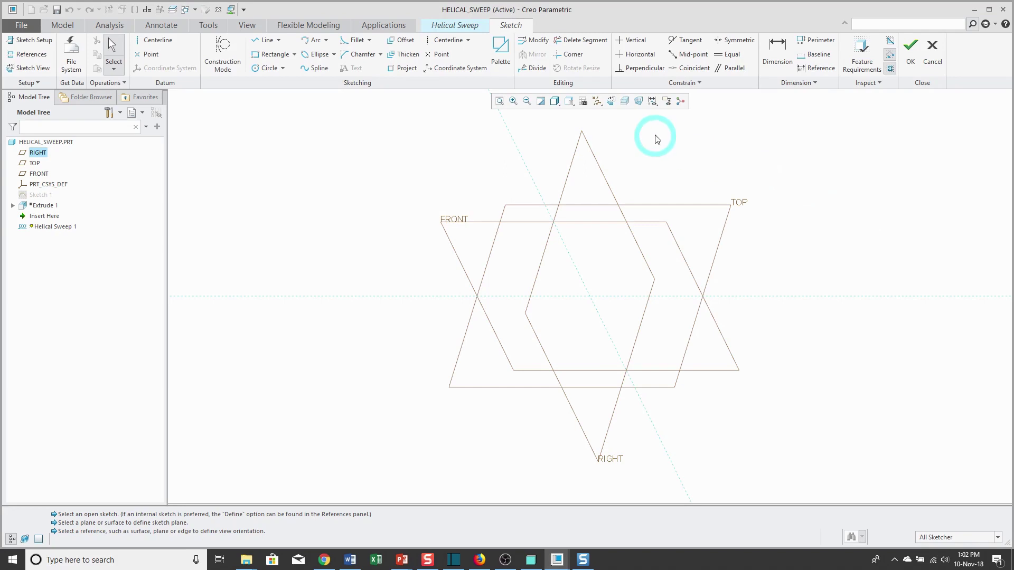
Turn off the datum plane display and orient the view square to the sketch plane
click(597, 101)
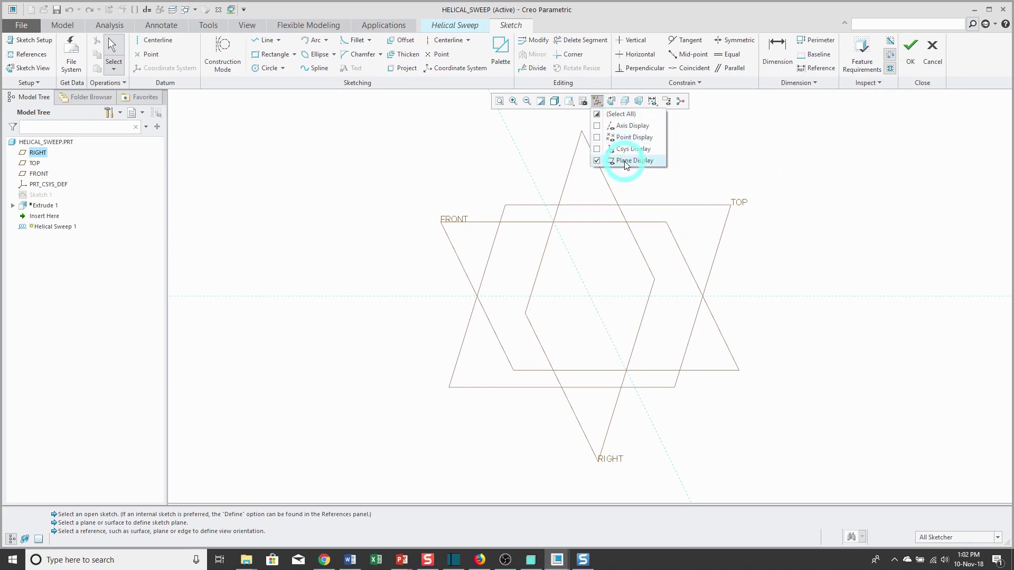
click(613, 160)
click(625, 136)
click(611, 100)
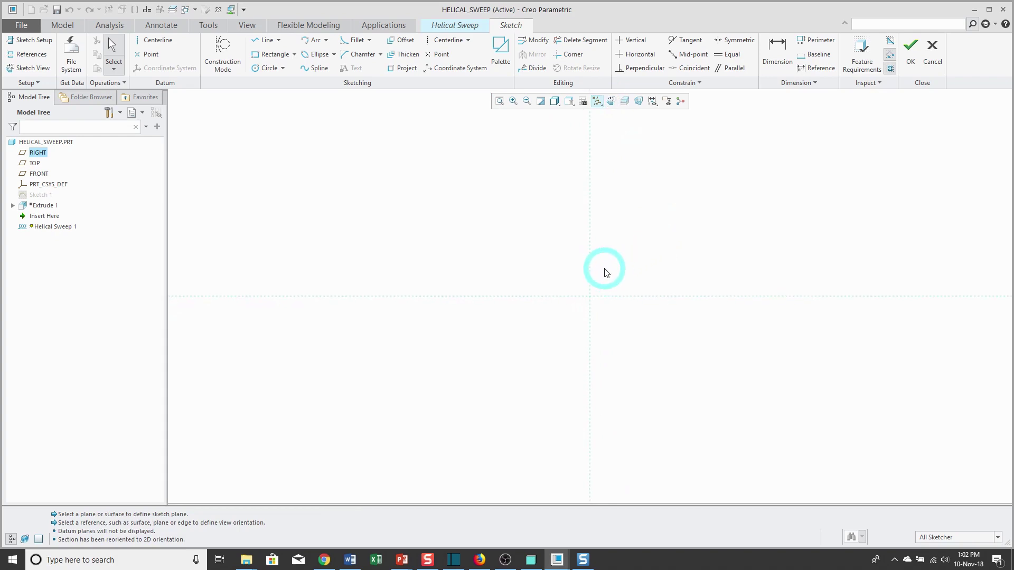
middle_drag(616, 255, 575, 335)
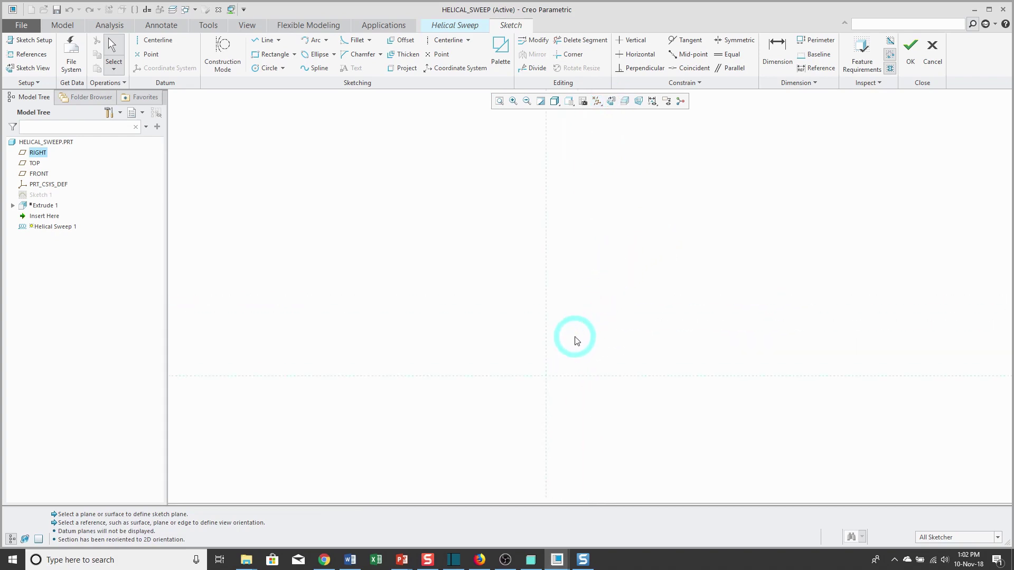
Add a vertical datum centerline through the sketch origin as the helix axis
click(165, 42)
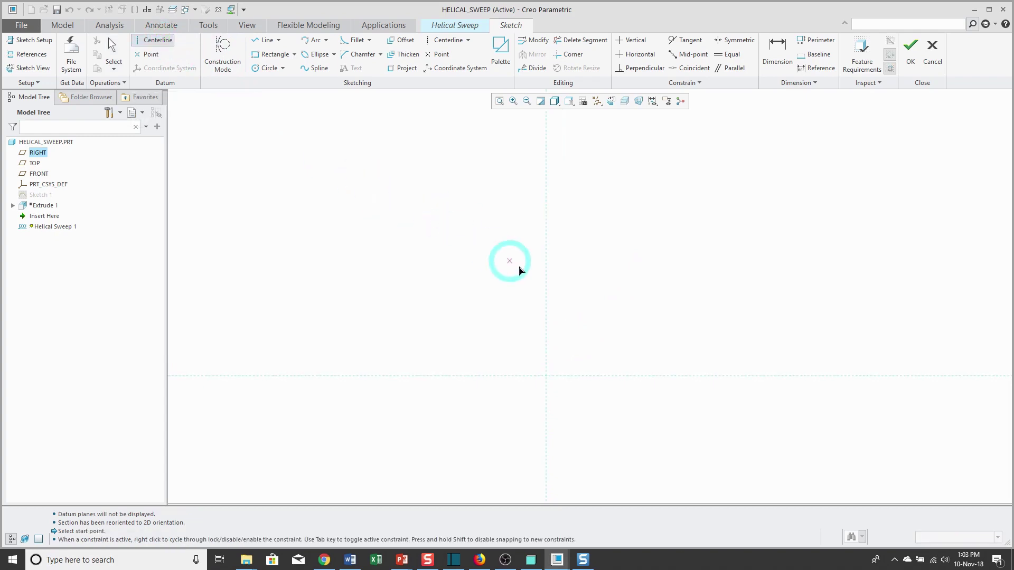
click(546, 376)
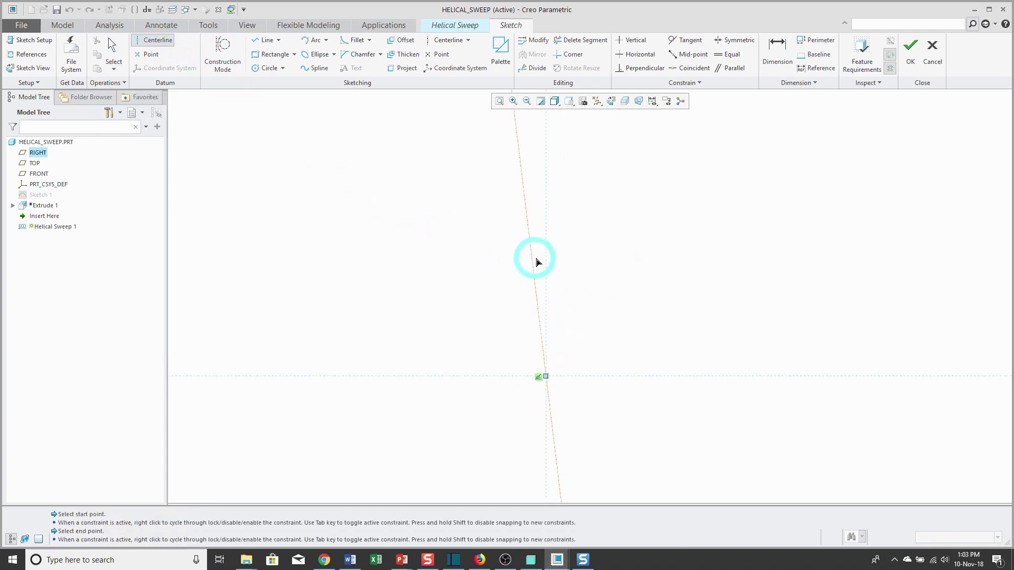
click(545, 257)
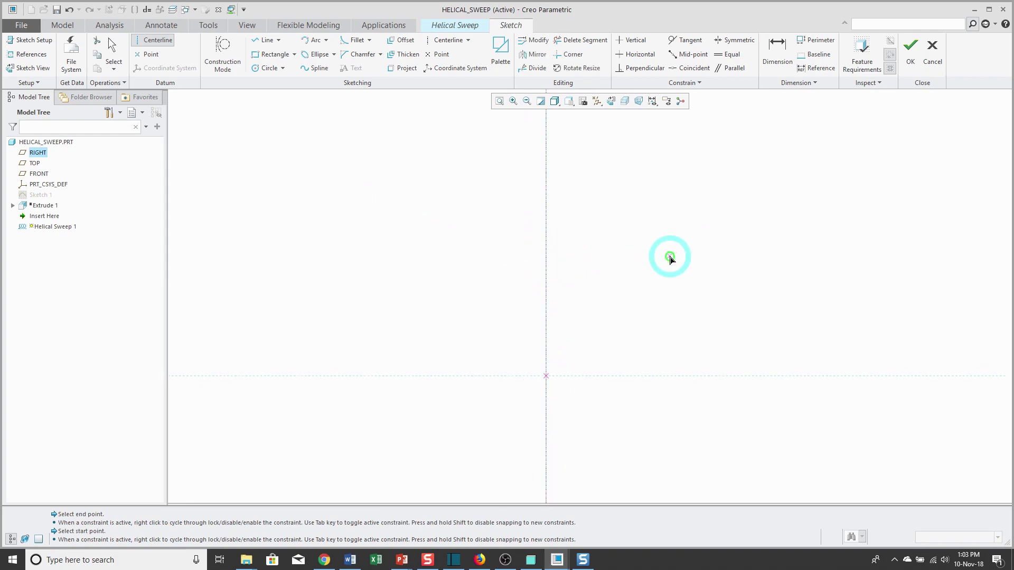
middle_click(664, 259)
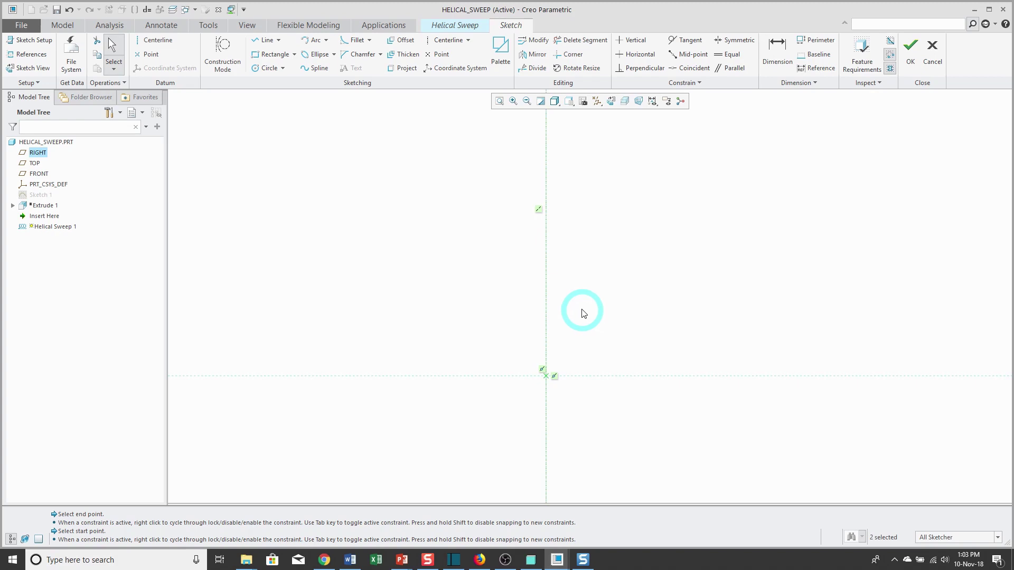
Sketch a vertical line about 0.37 long up from the horizontal reference, at a diameter of about 0.22 around the centerline
click(263, 42)
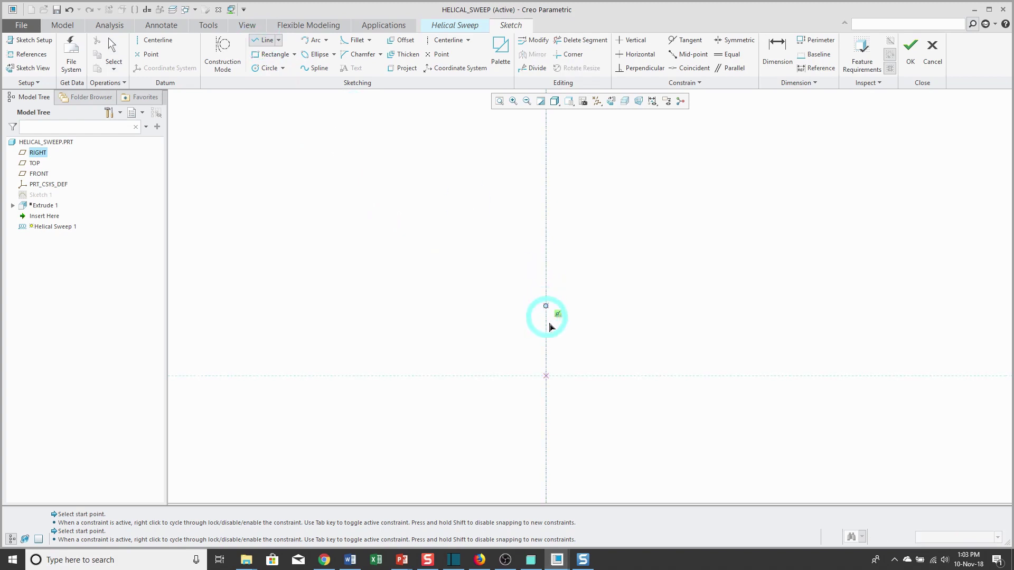
click(582, 376)
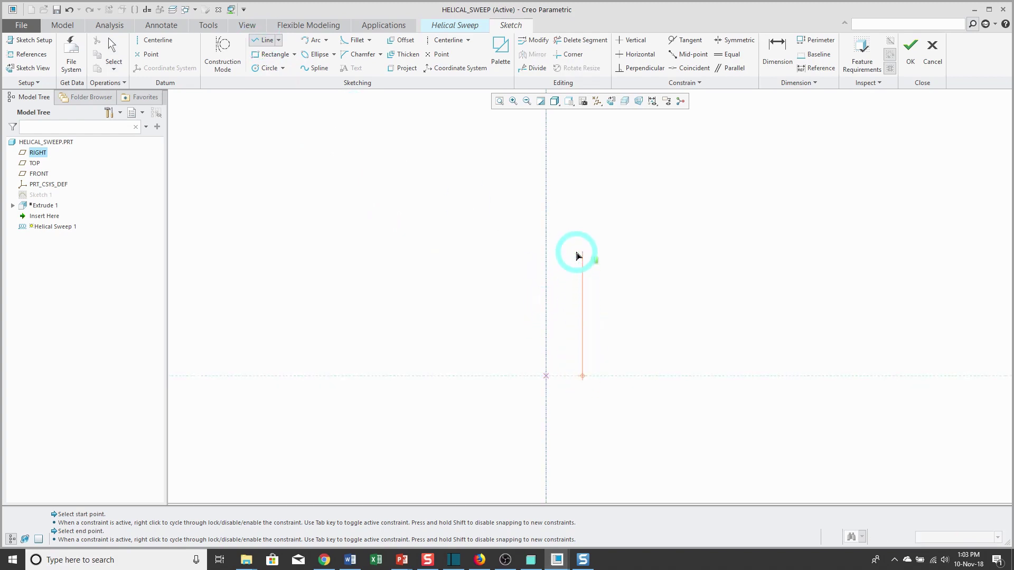
click(582, 253)
middle_click(655, 242)
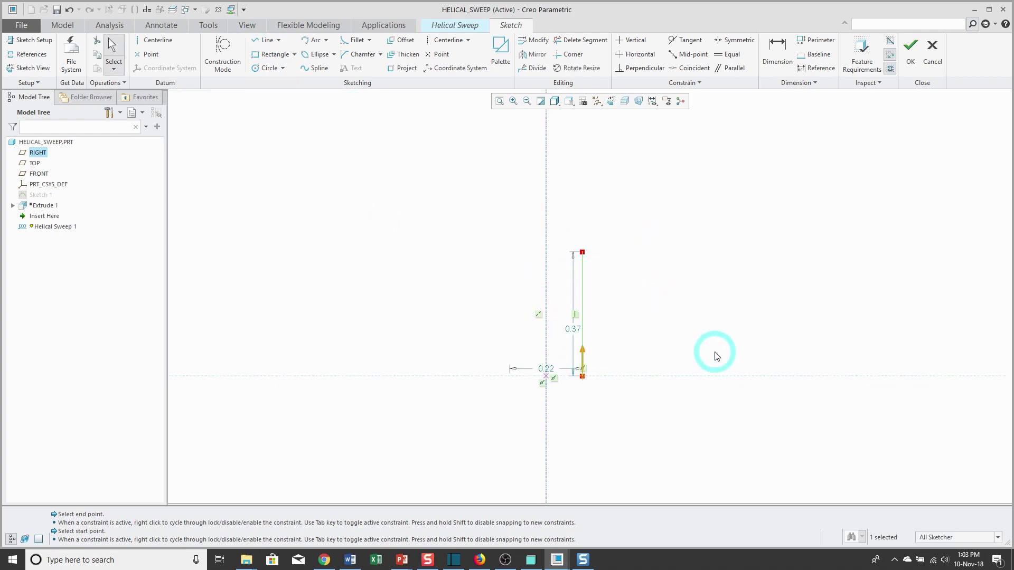
Set the profile line's length to 5 and its diameter around the centerline to 1, and accept the sketch
double_click(572, 329)
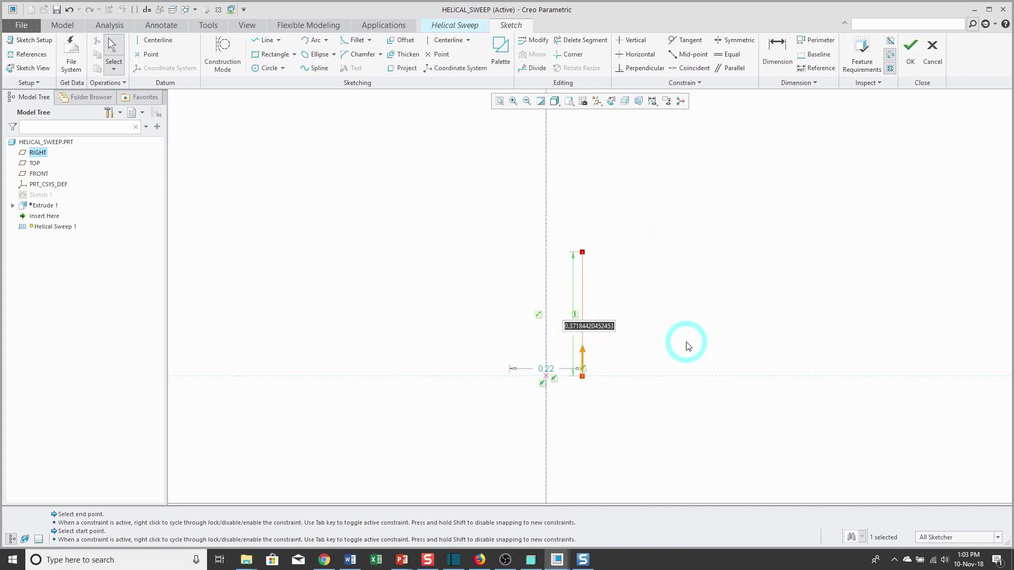
text(1)
key(Return)
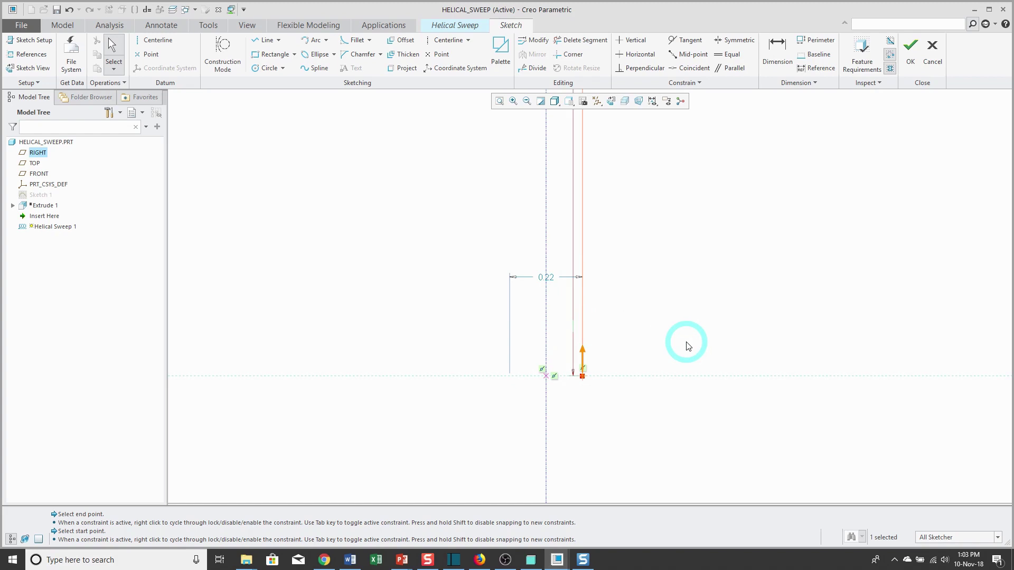
double_click(546, 277)
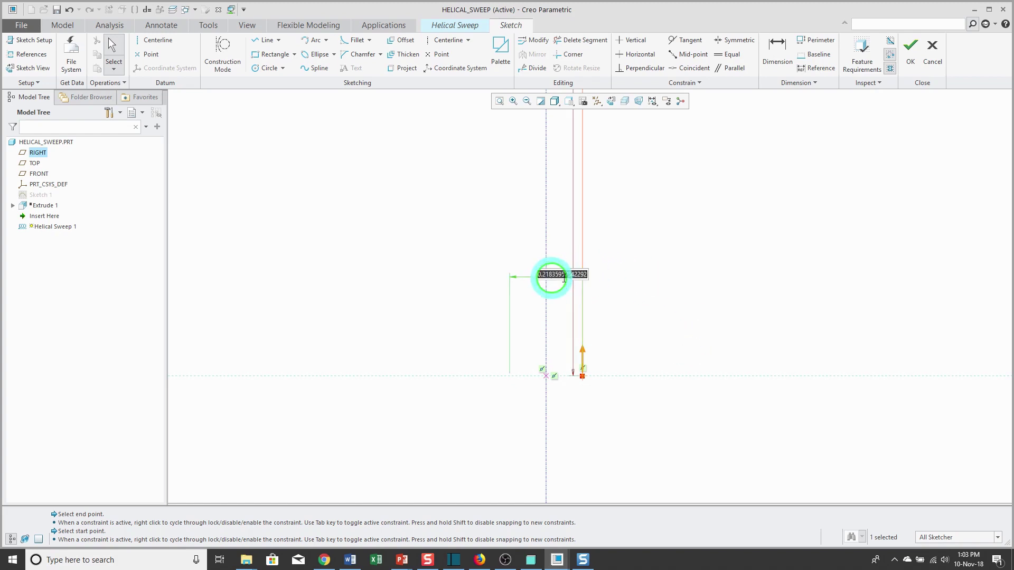
text(1)
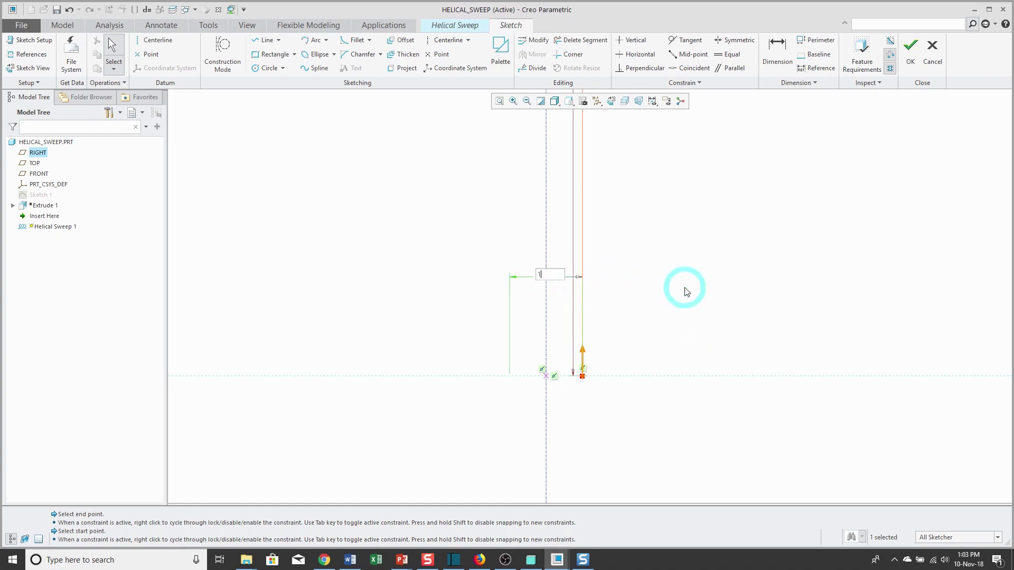
key(Return)
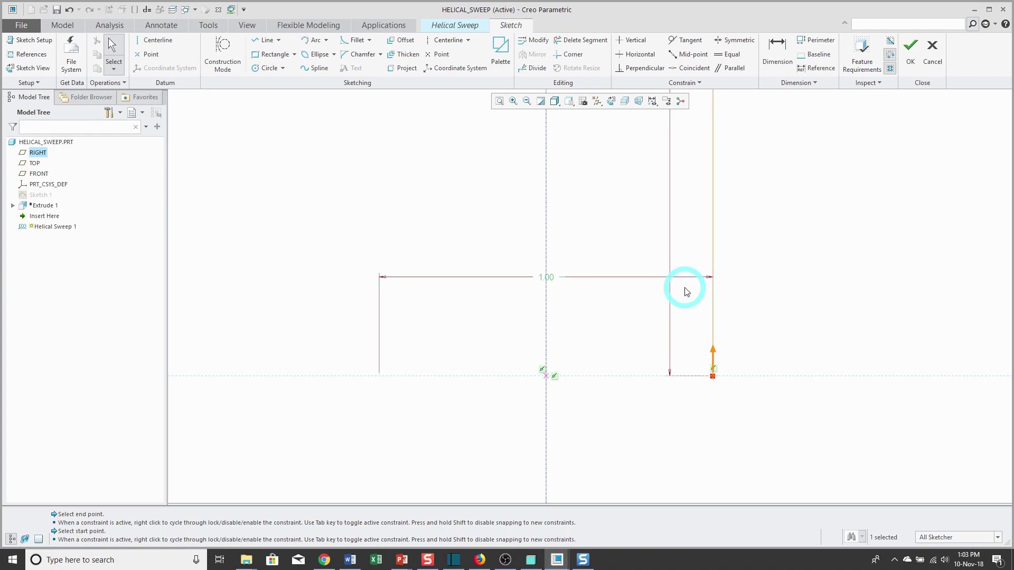
scroll(633, 373, down, 8)
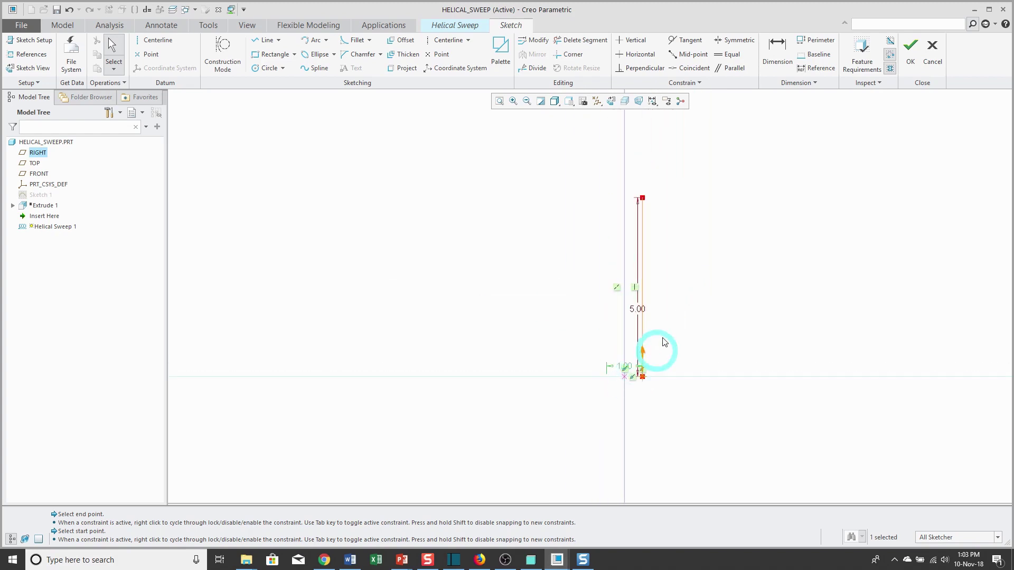
scroll(664, 343, up, 3)
right_click(704, 315)
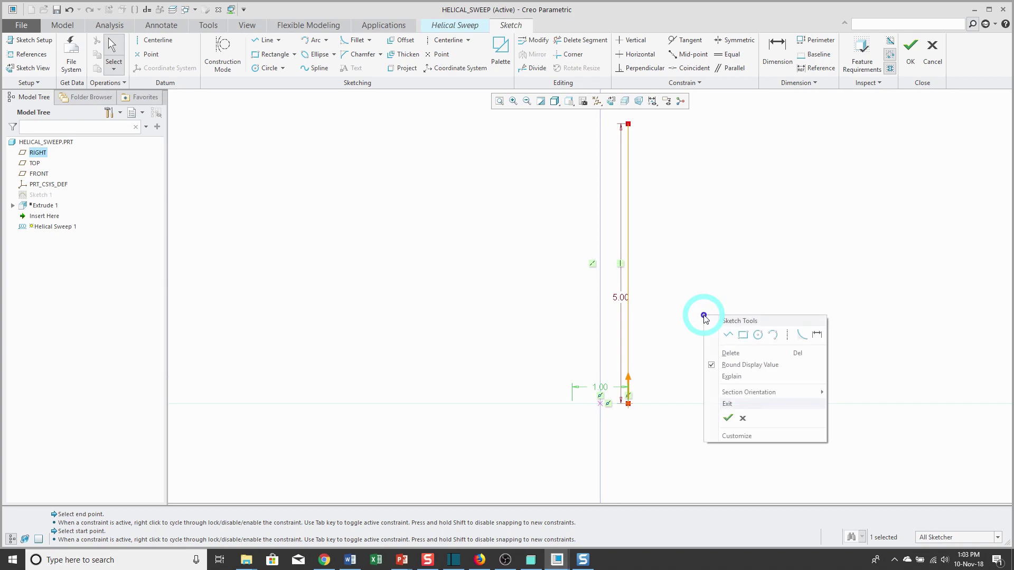
click(728, 417)
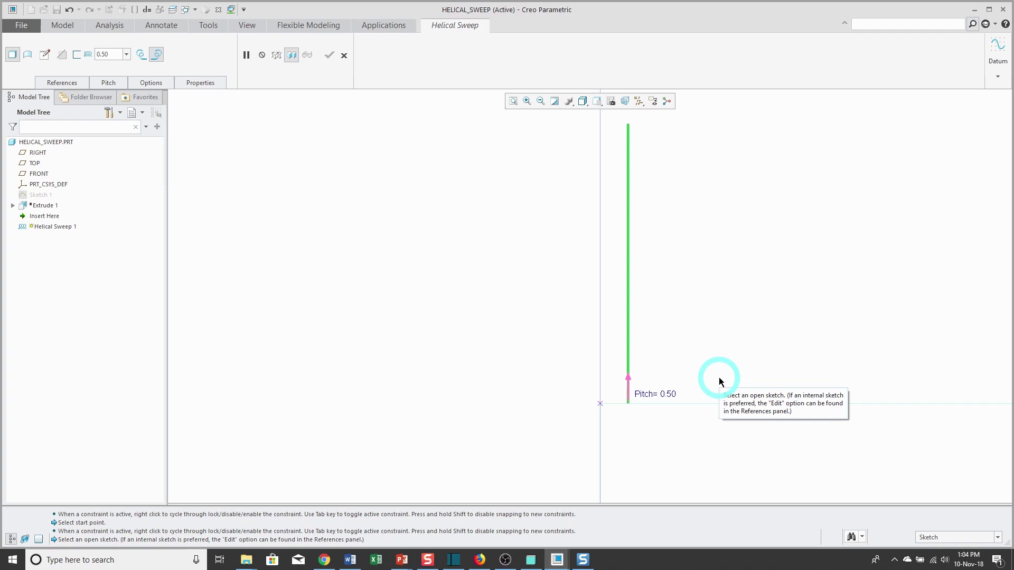
Open the sweep section sketch and draw a circle about 0.54 in diameter centred on the profile's start point
click(45, 55)
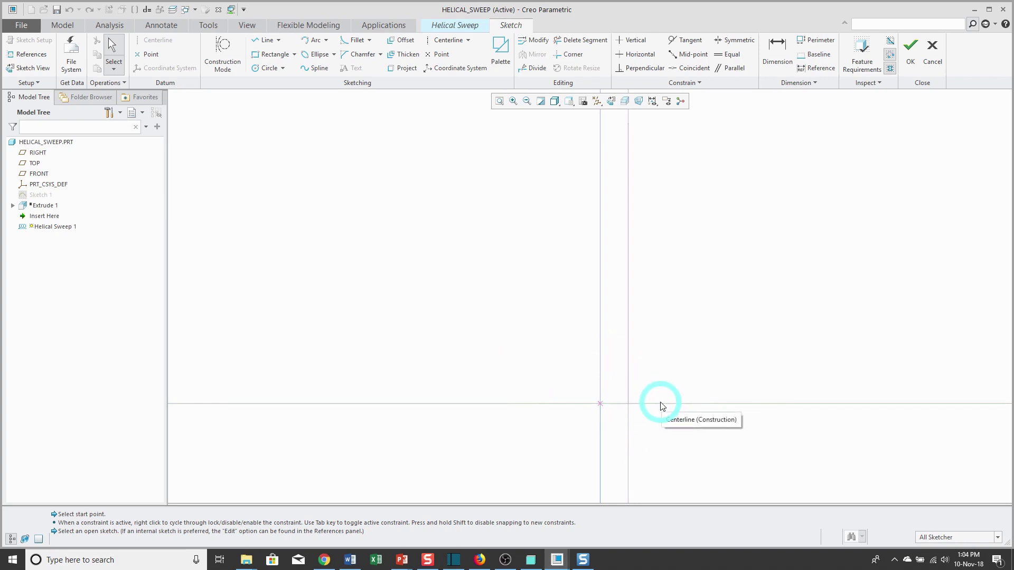
click(268, 67)
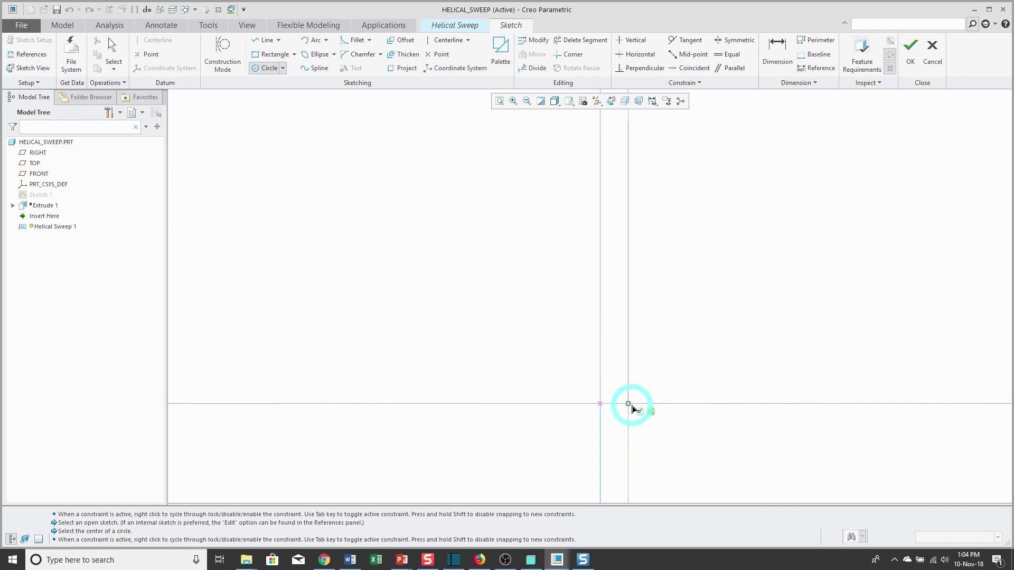
click(632, 405)
click(641, 397)
middle_click(673, 351)
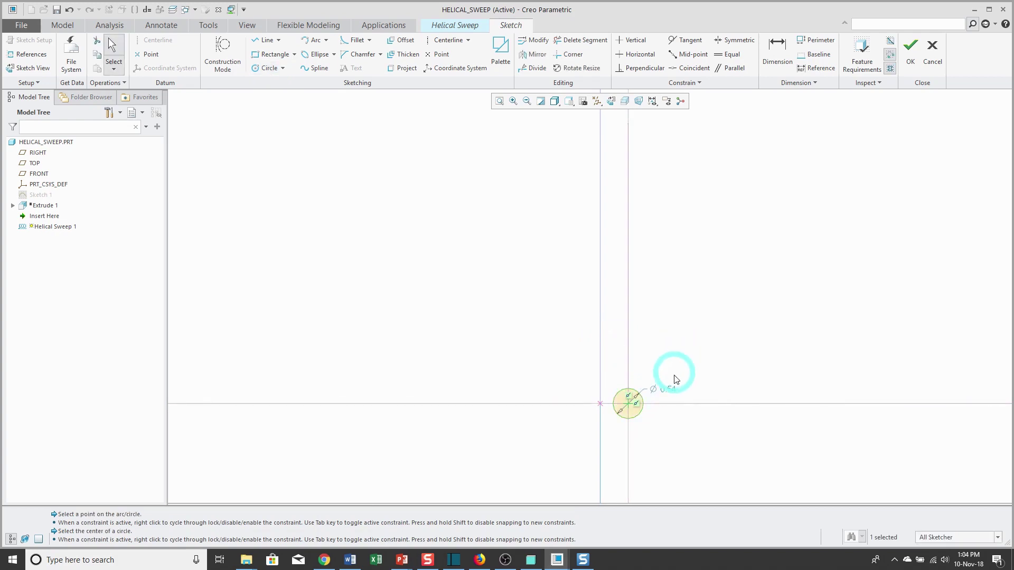
Set the section circle's diameter to 0.25 and accept the section sketch
double_click(668, 390)
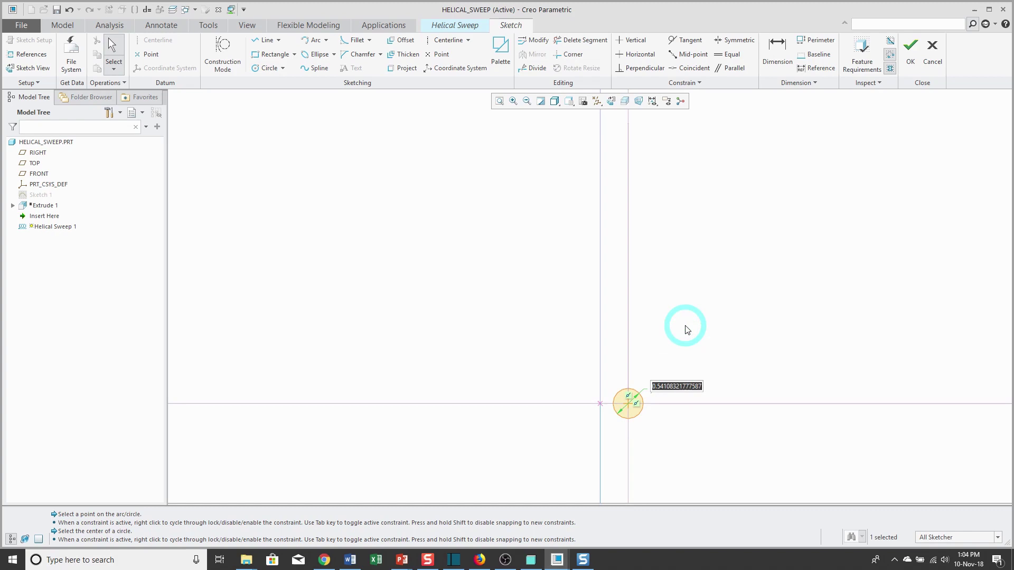
text(.25)
key(Return)
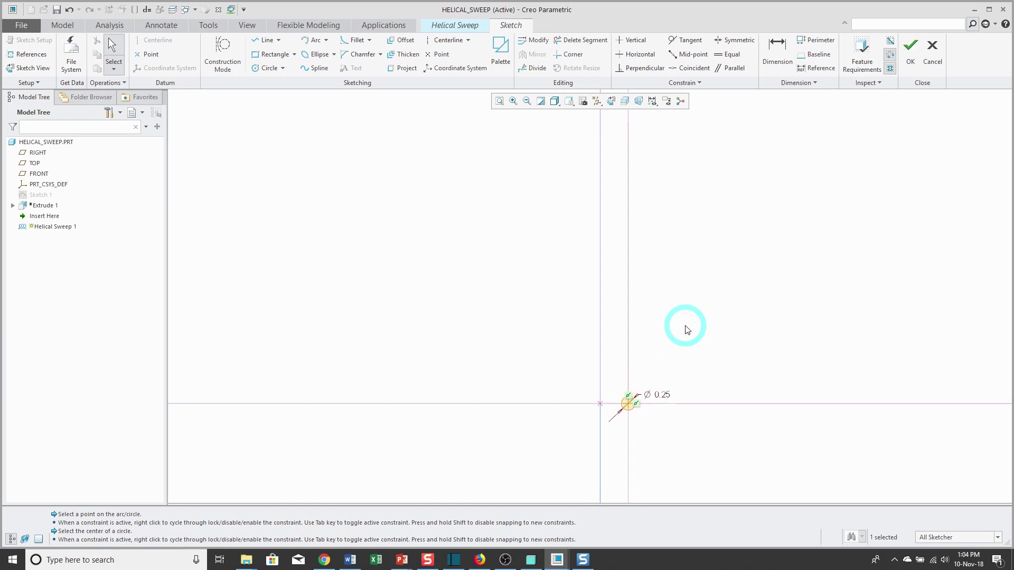
right_click(686, 329)
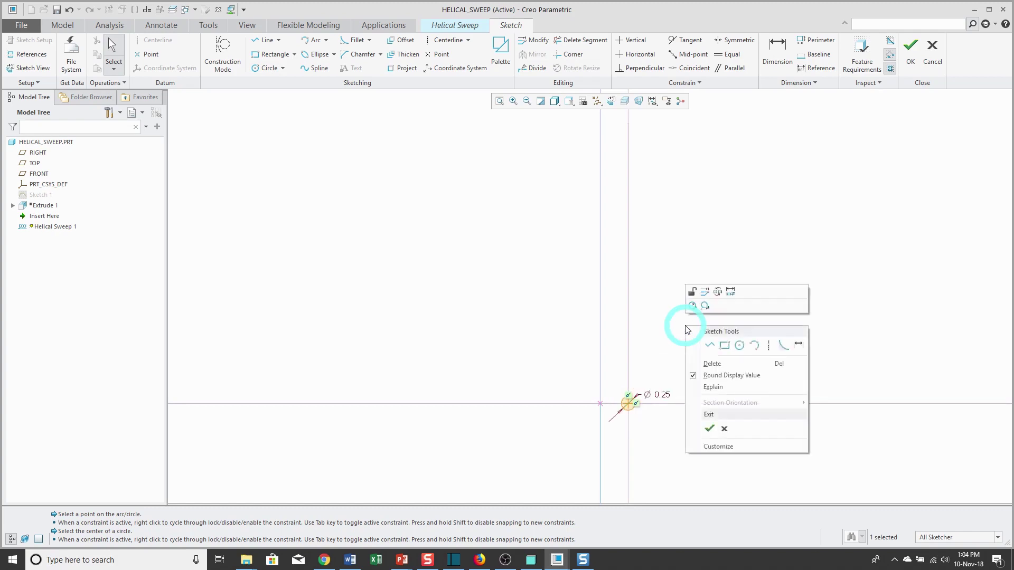
click(709, 430)
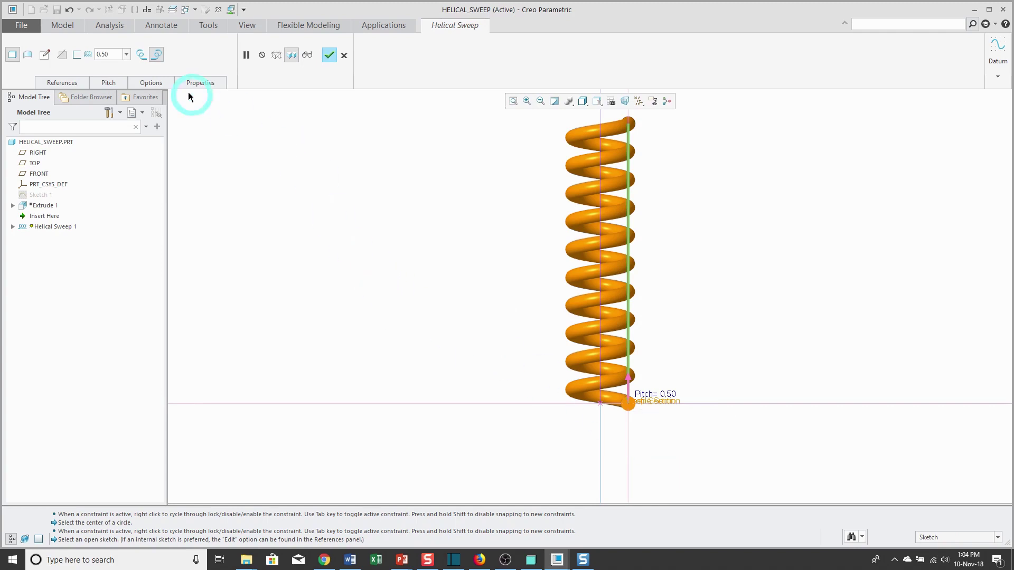
Try the surface type for the sweep, look at its capped ends option, and return to solid
click(28, 55)
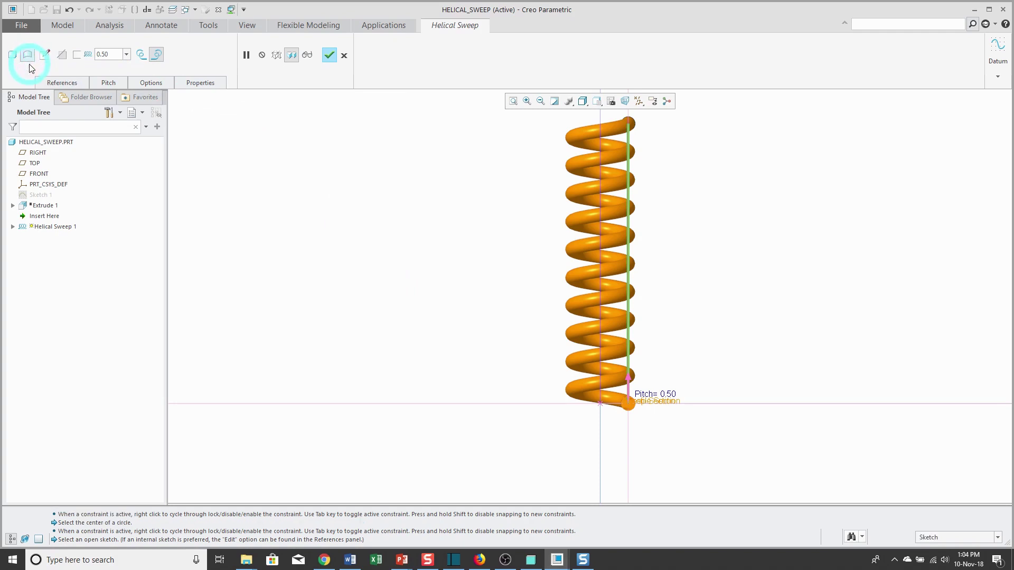
click(150, 83)
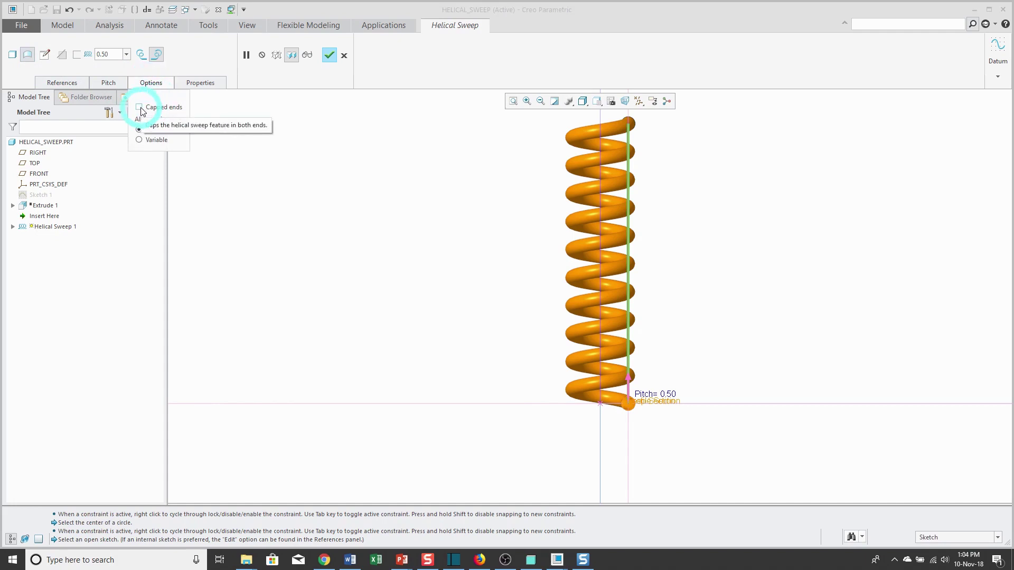
click(13, 55)
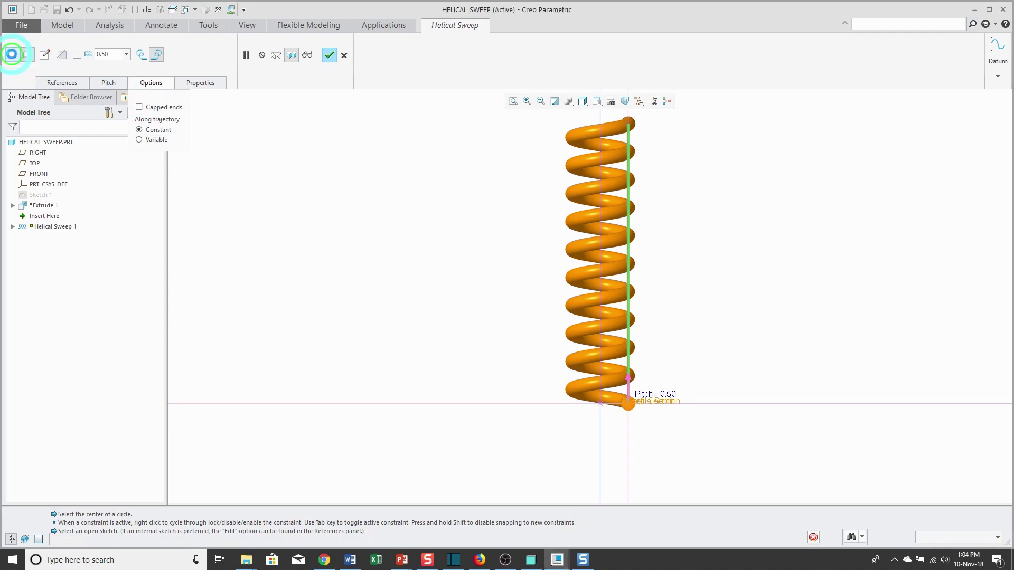
click(61, 56)
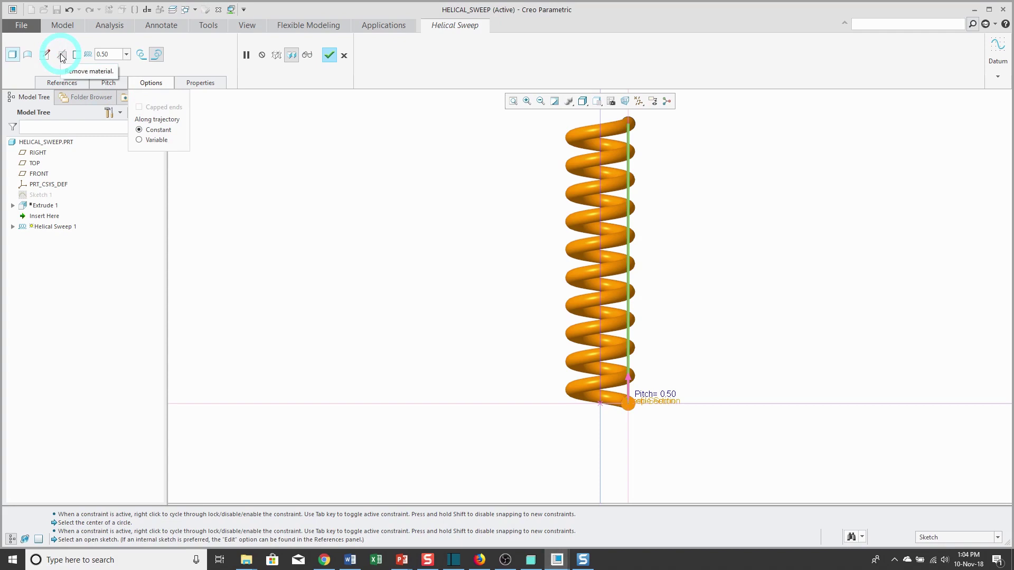
Complete the solid helical sweep with a pitch of 0.50
click(328, 56)
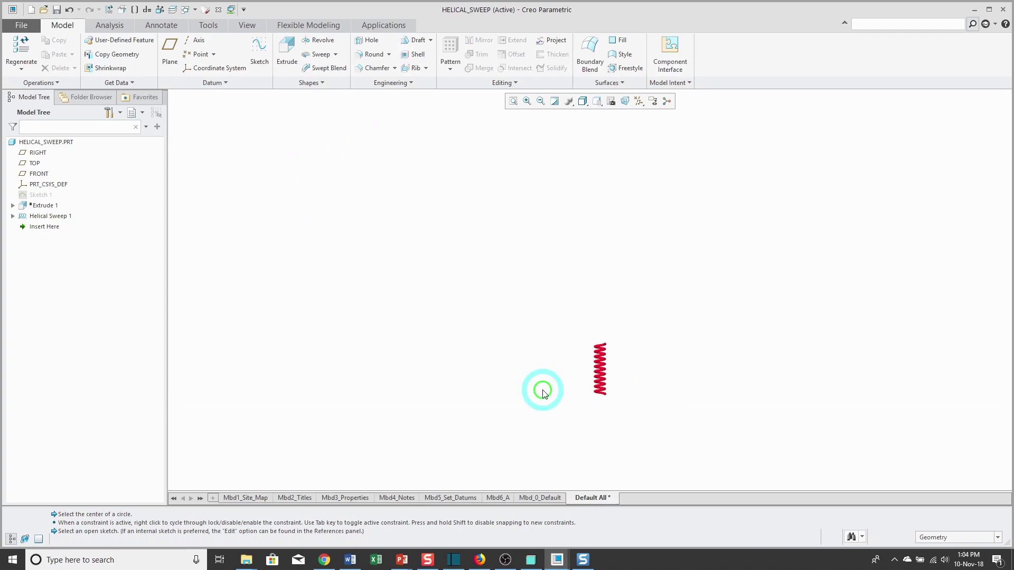
Resume the suppressed Extrude 1 cylinder inside the spring
scroll(612, 399, up, 10)
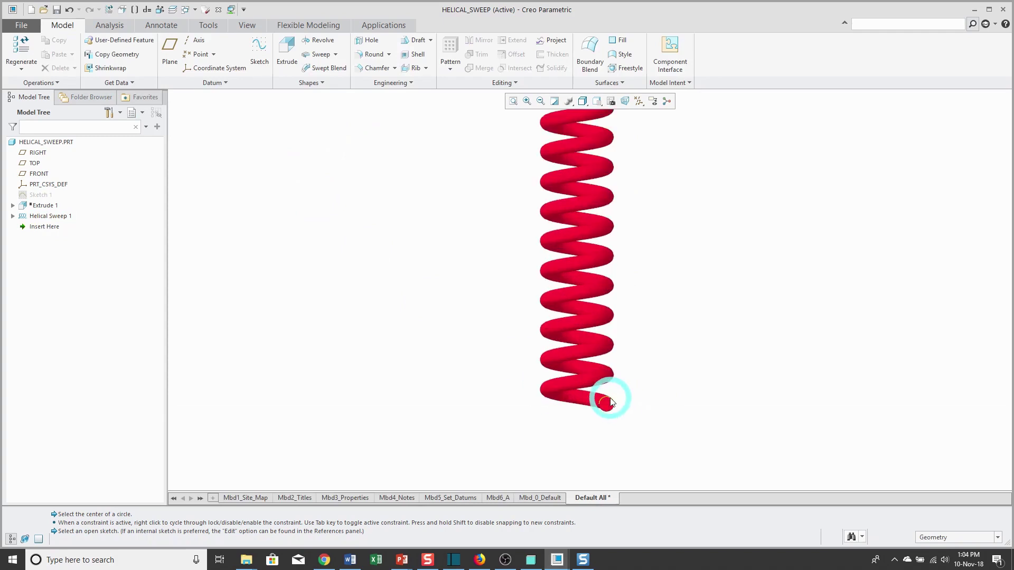
scroll(612, 403, down, 5)
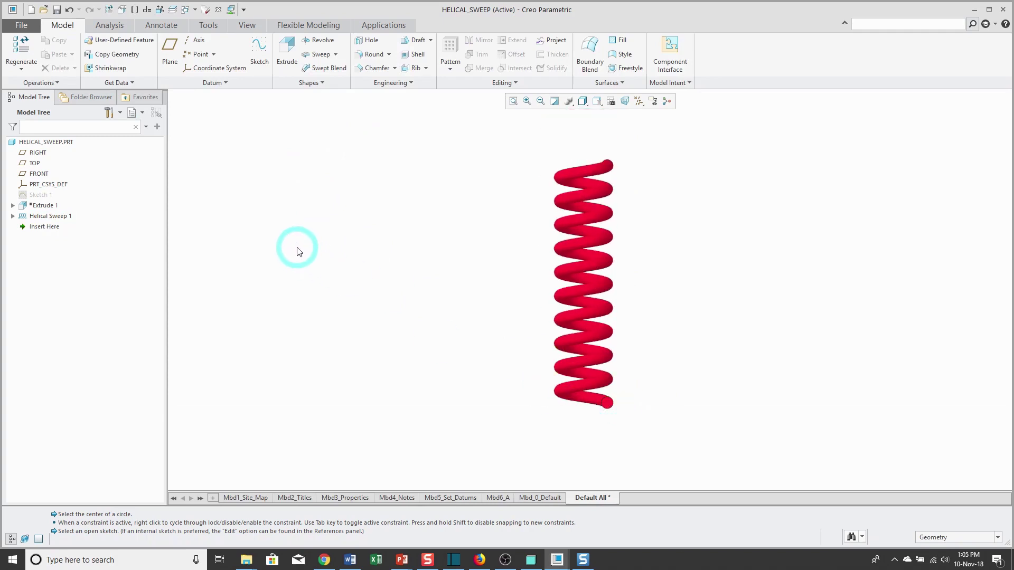
click(45, 207)
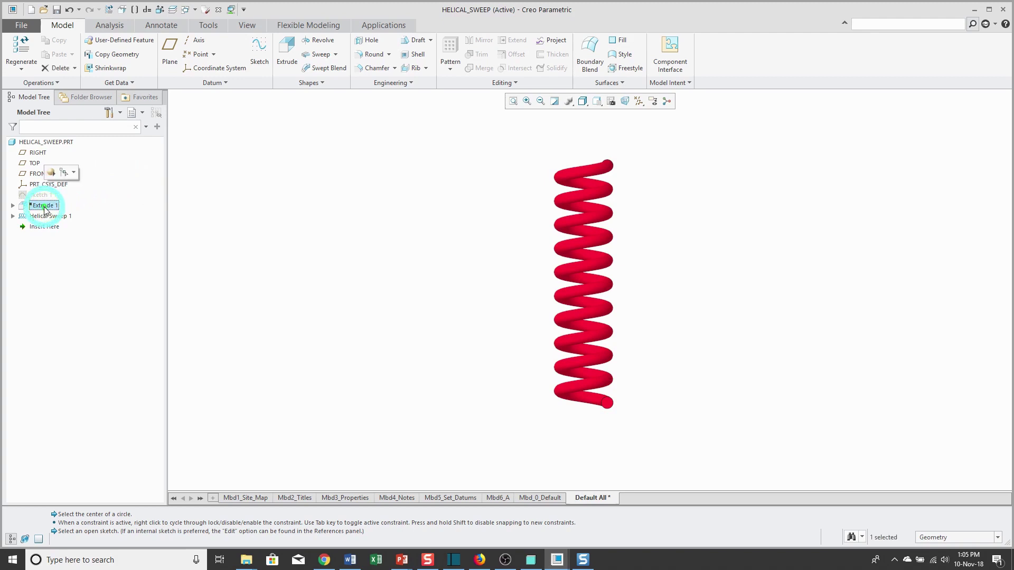
click(51, 172)
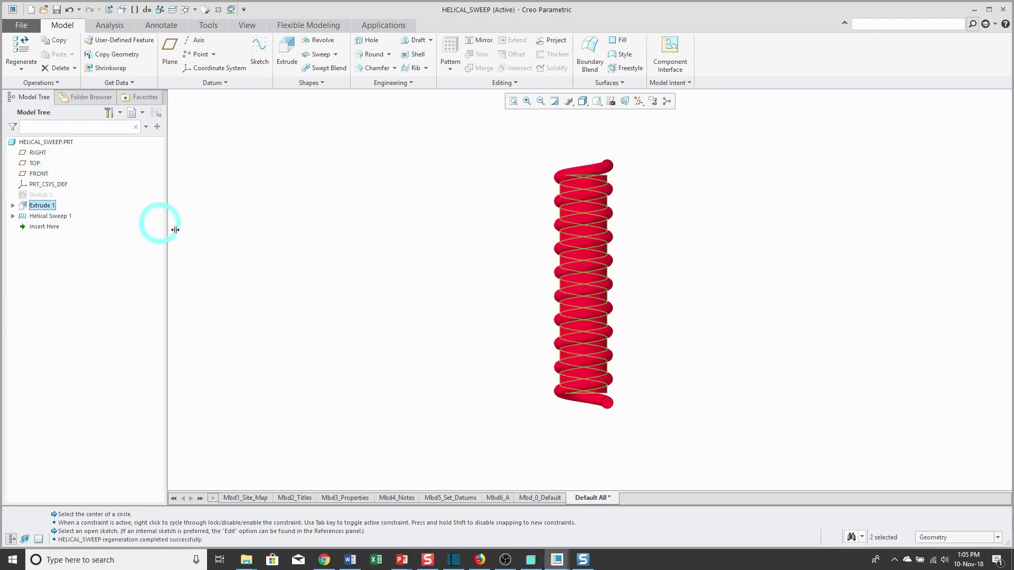
click(373, 314)
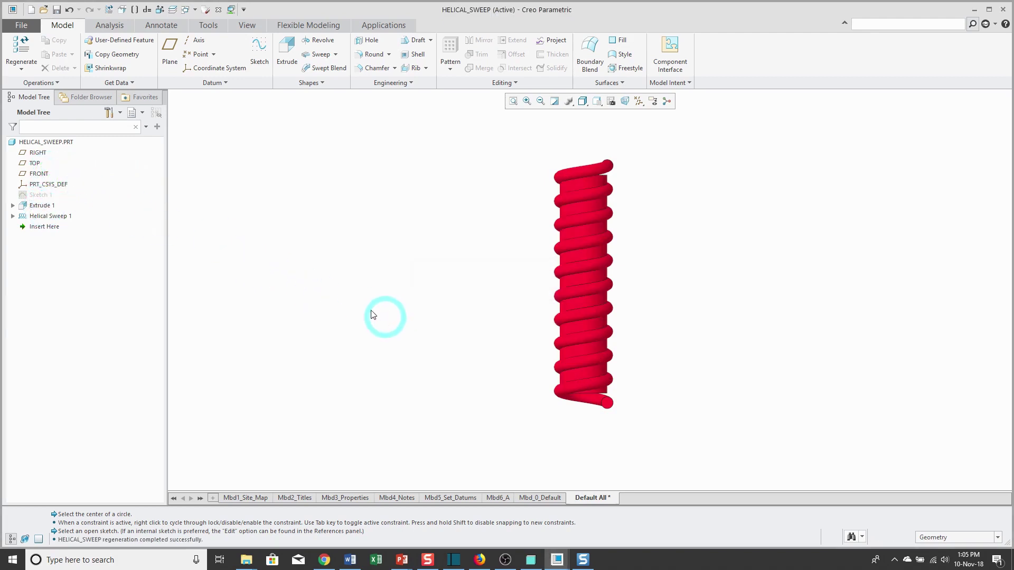
Redefine the helical sweep with Remove Material so it cuts a helical groove into the cylinder
click(45, 216)
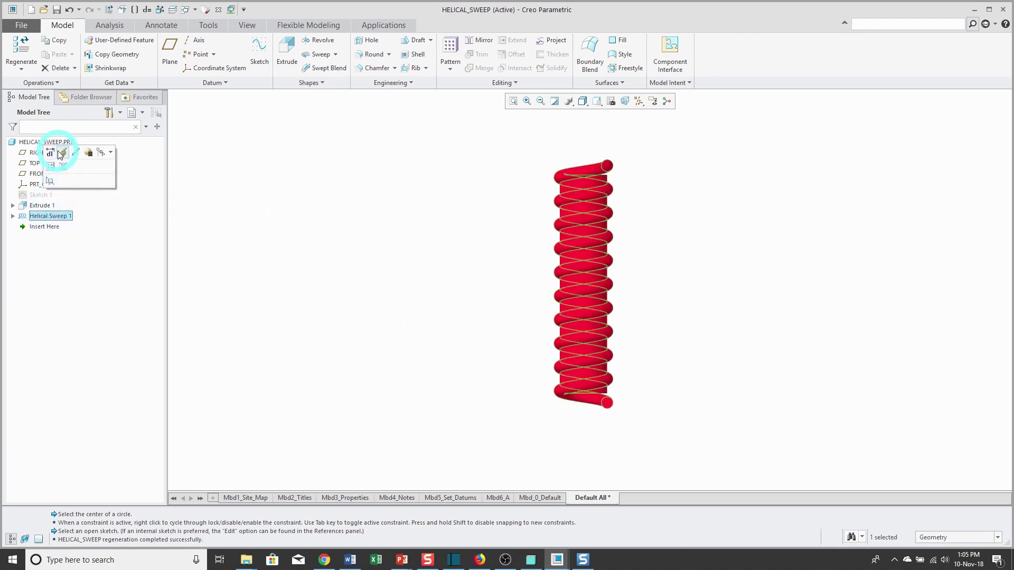
click(61, 152)
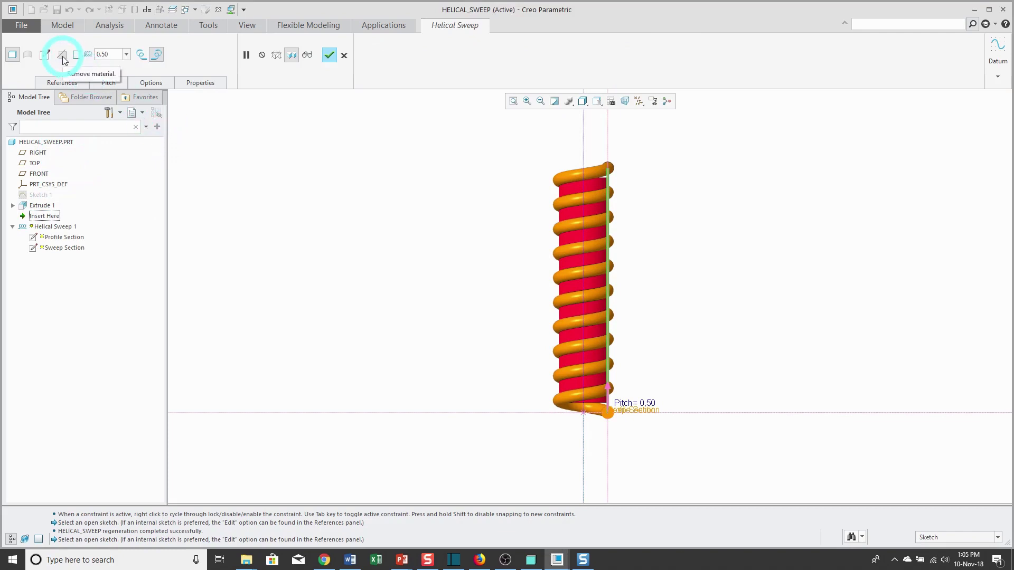
right_click(333, 197)
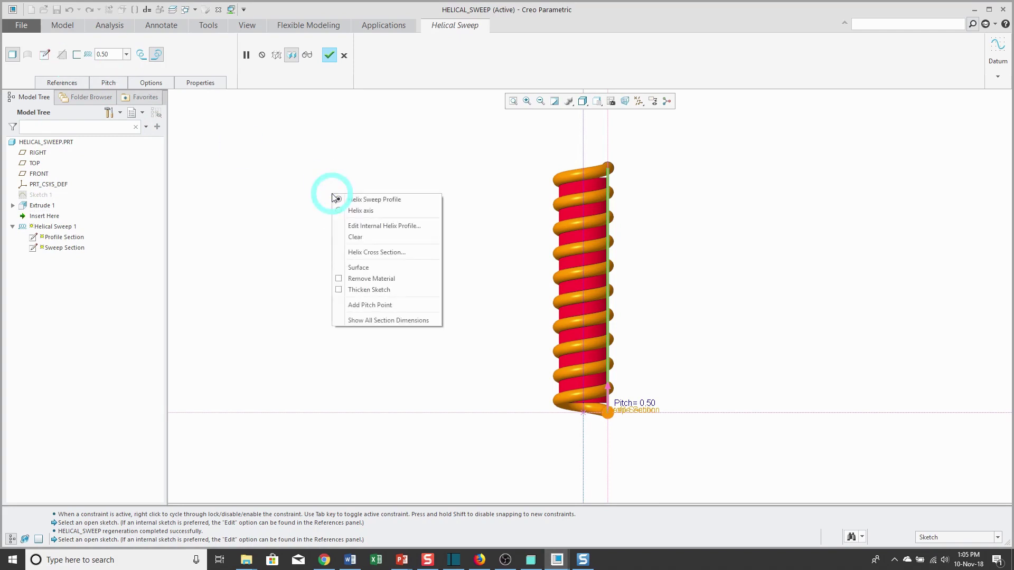
click(352, 278)
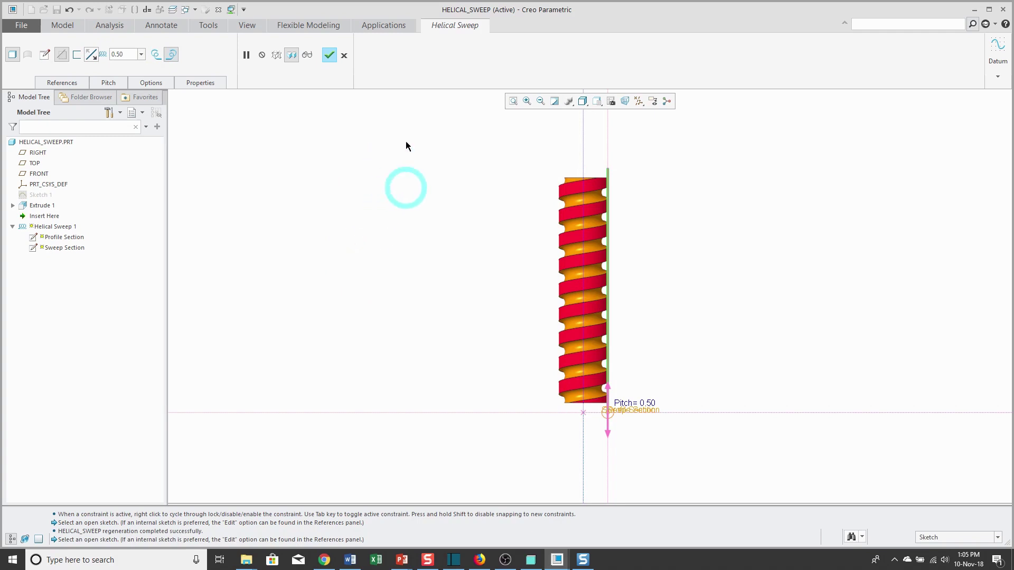
click(330, 55)
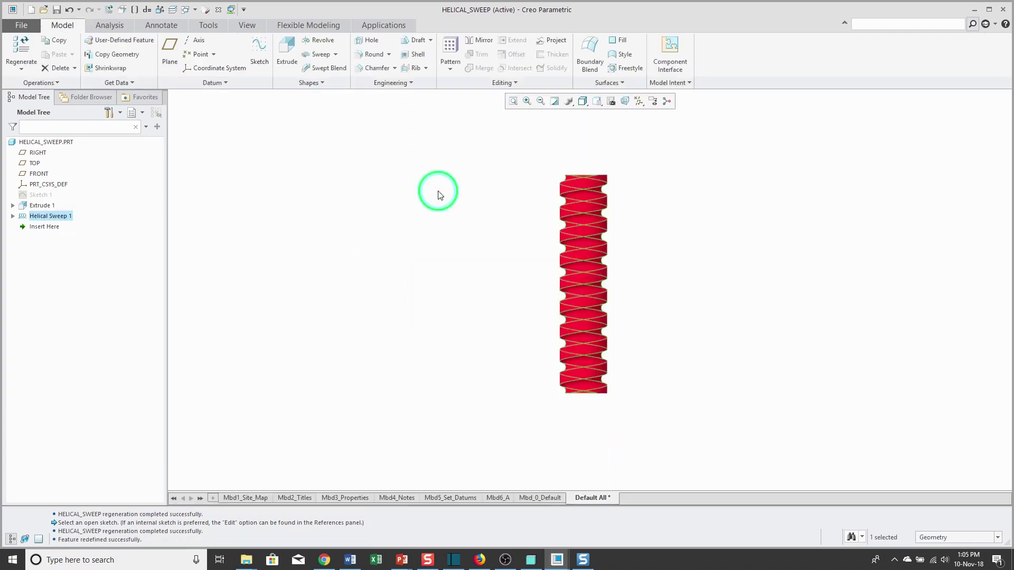
mouse_move(613, 226)
middle_down()
mouse_move(593, 226)
mouse_move(625, 231)
middle_up()
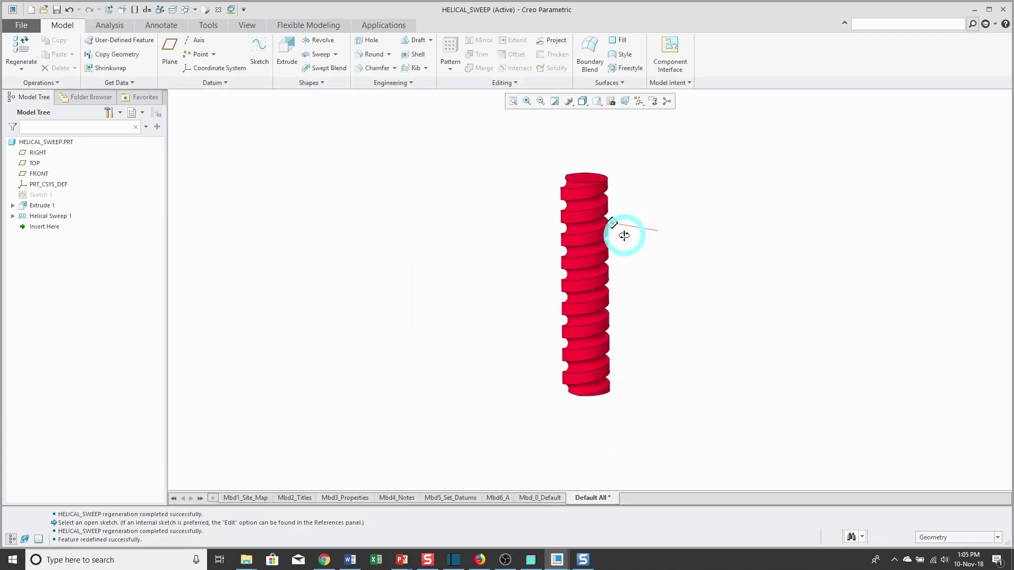
scroll(609, 210, down, 2)
scroll(607, 209, up, 3)
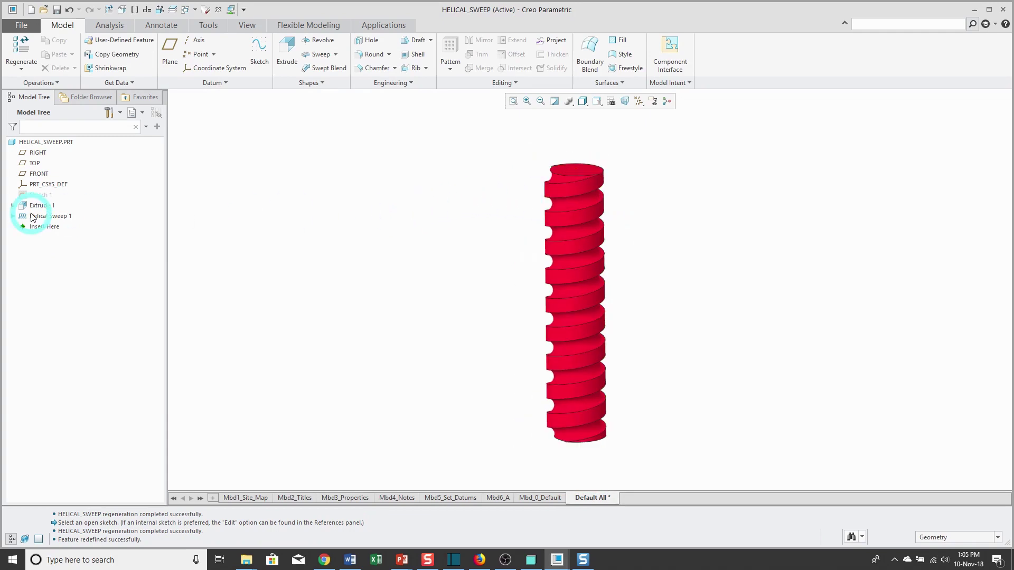
Redefine the helical sweep with Remove Material turned off so it adds solid coils again
click(51, 217)
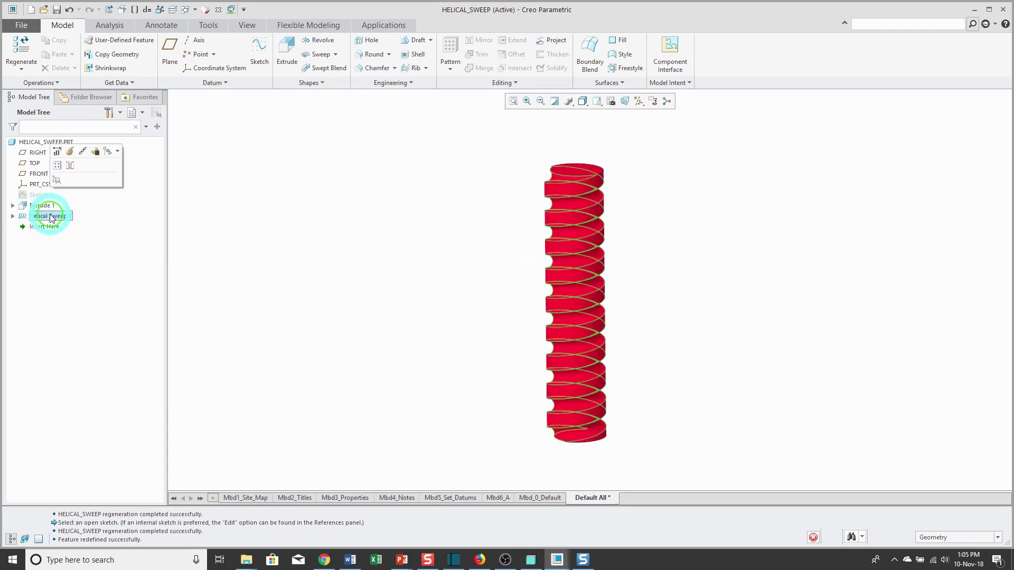
click(69, 153)
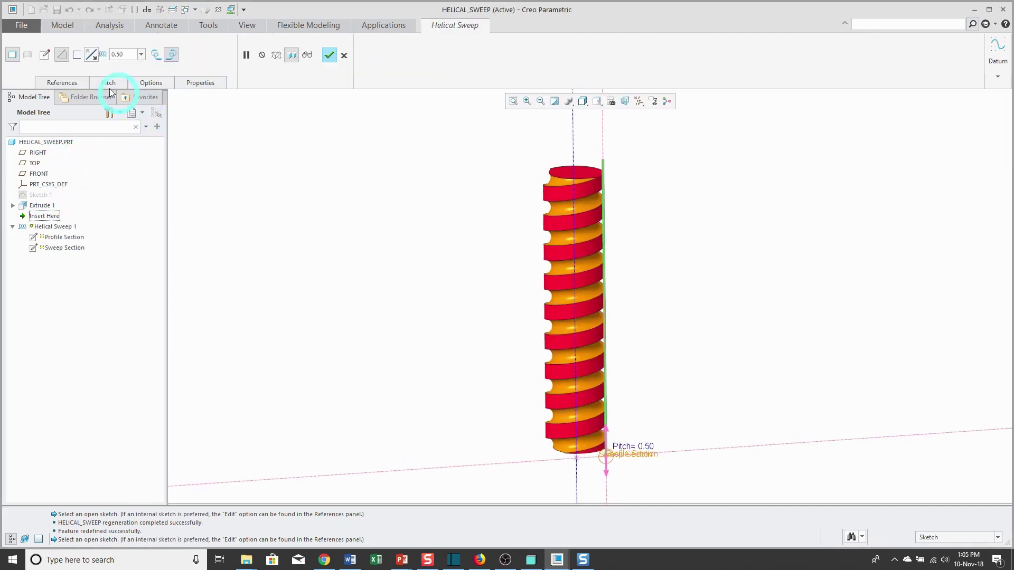
right_click(268, 170)
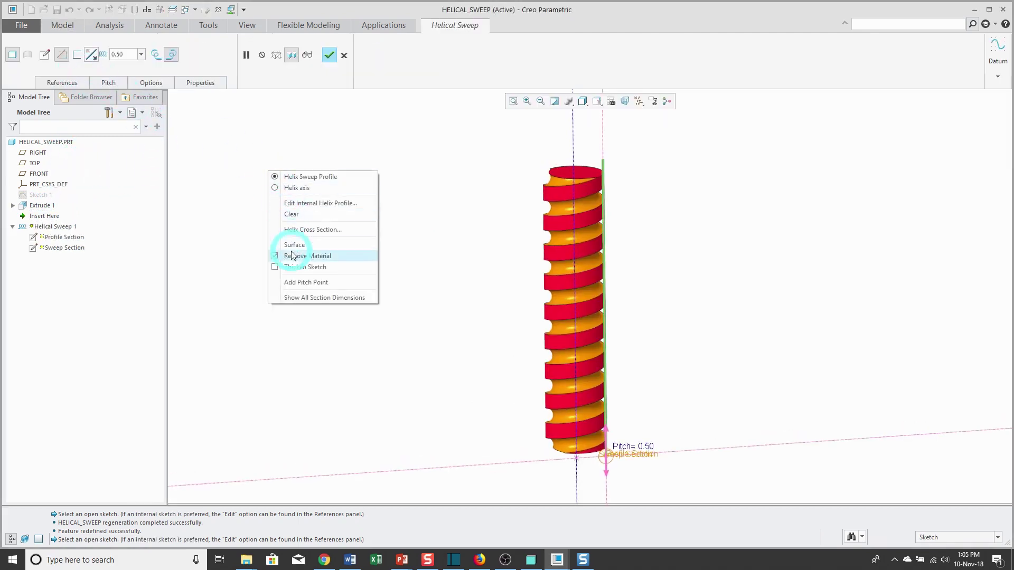
click(293, 255)
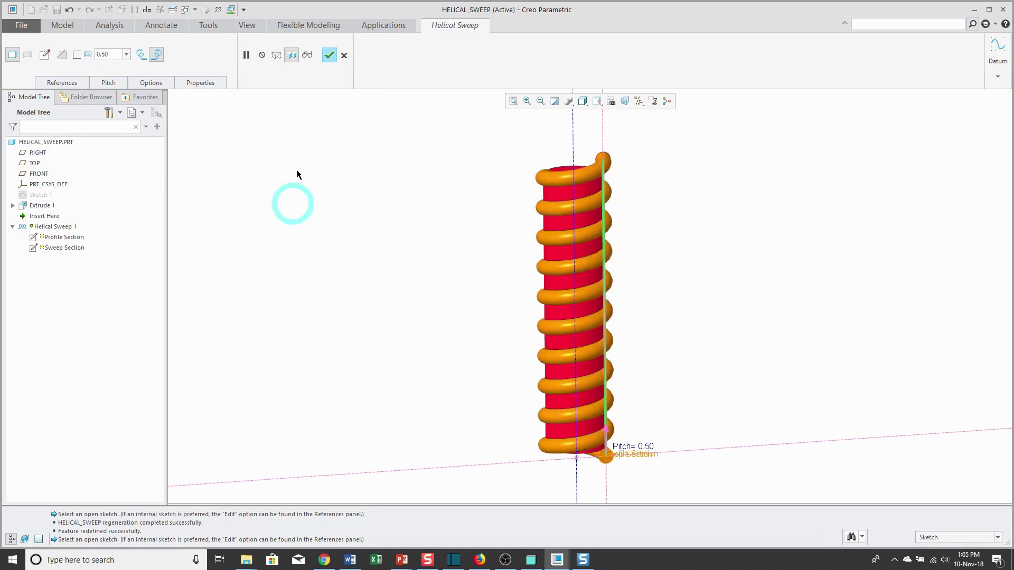
click(329, 55)
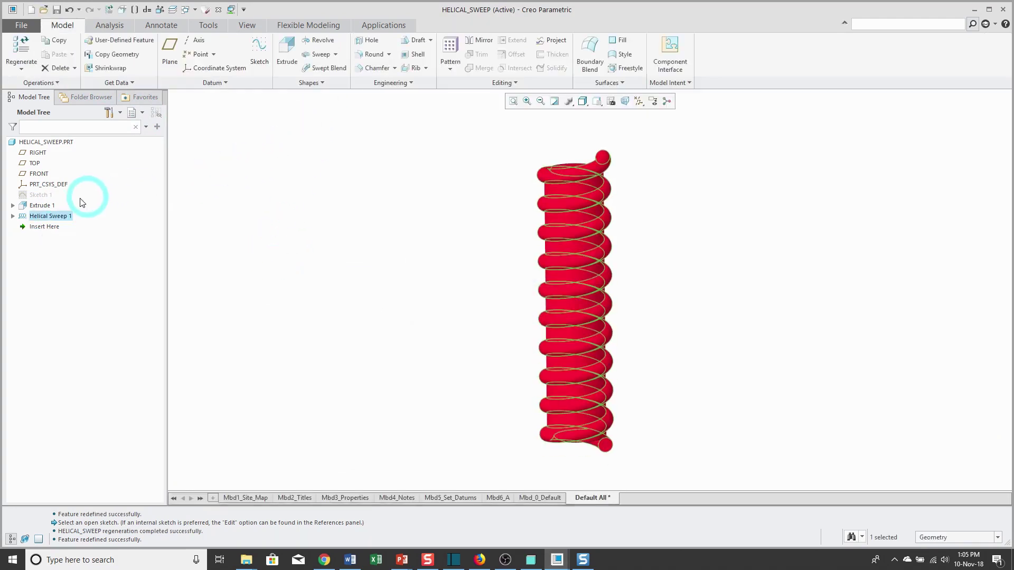
Suppress Extrude 1 so only the spring is left in the model
click(47, 205)
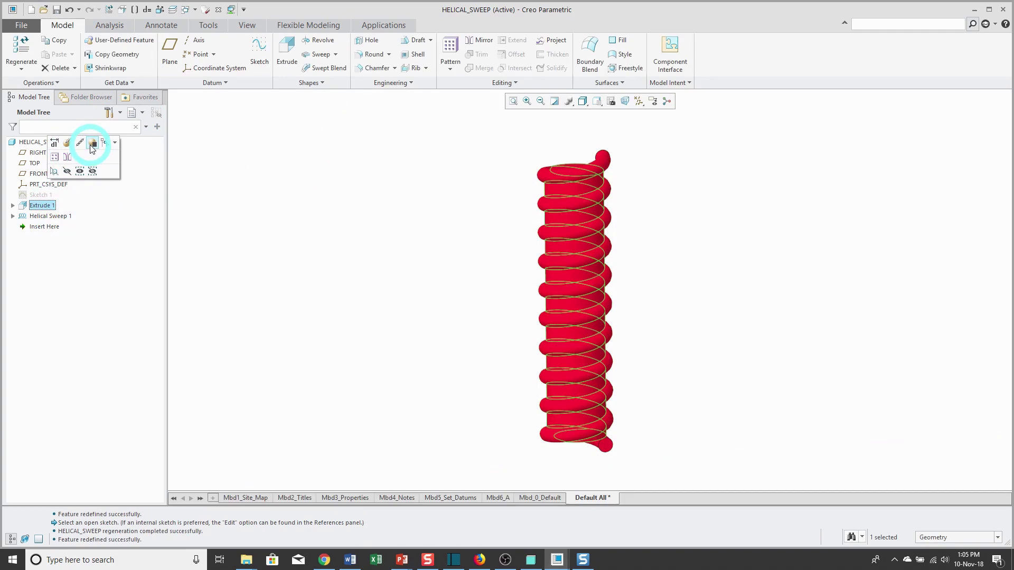
click(92, 146)
click(481, 294)
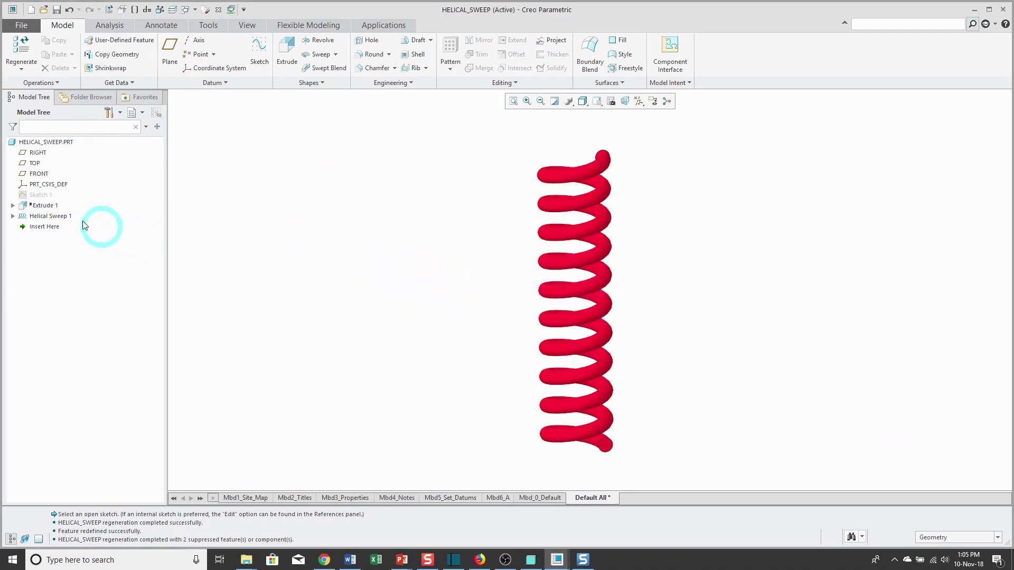
Open the helical sweep for redefinition and show its reference settings
click(52, 216)
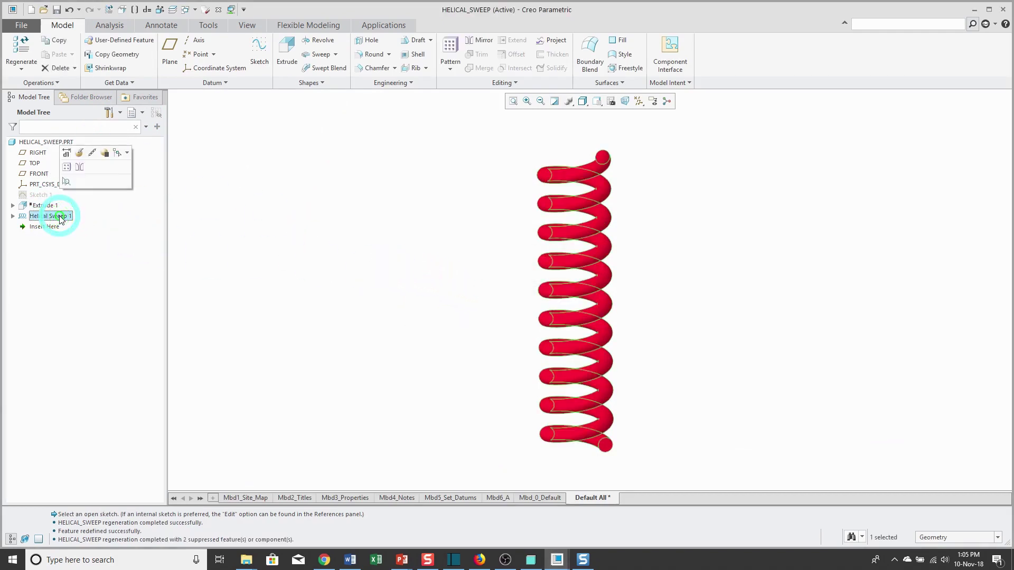
click(86, 153)
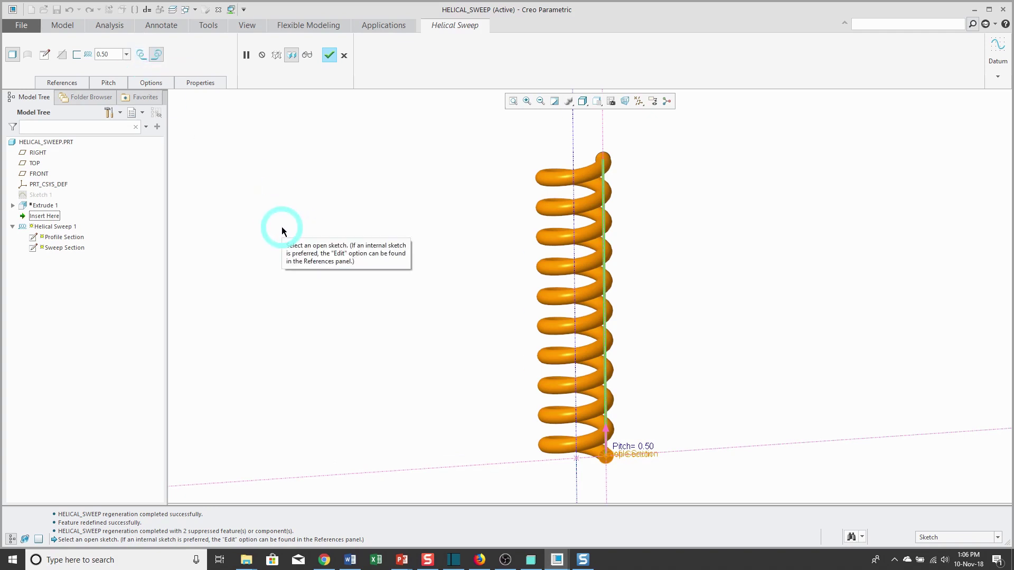
click(62, 82)
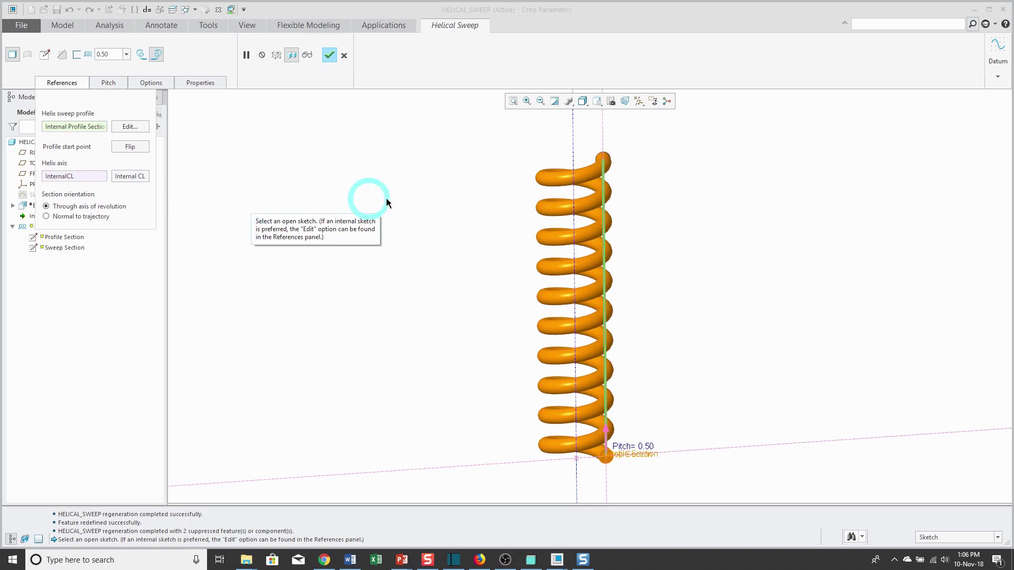
Examine the coil's end face, try the Normal to trajectory section orientation, and return to Through axis of revolution
mouse_move(507, 226)
middle_down()
mouse_move(460, 197)
mouse_move(427, 214)
mouse_move(364, 211)
mouse_move(370, 186)
middle_up()
scroll(394, 140, down, 5)
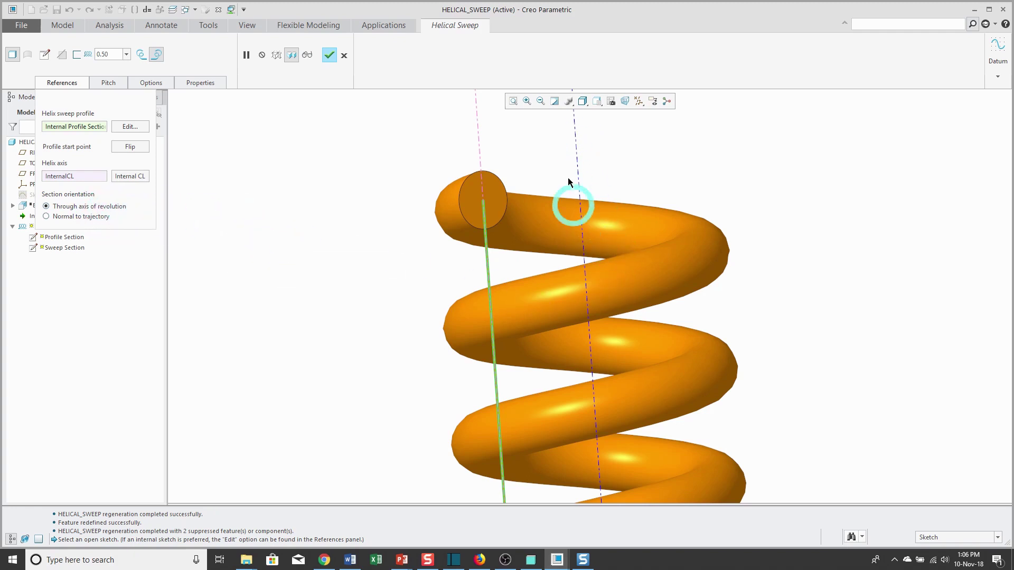
middle_drag(545, 225, 589, 222)
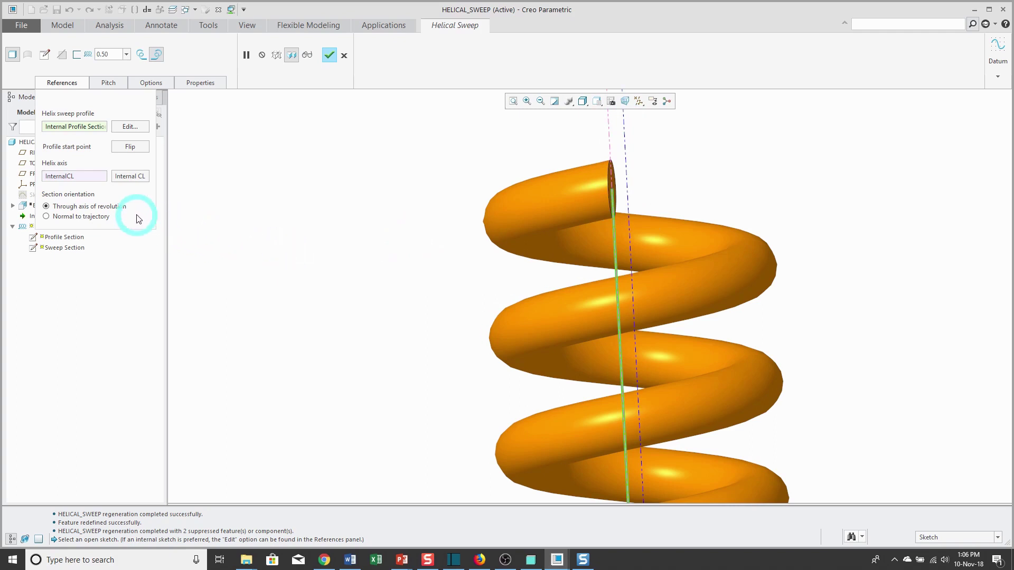
click(45, 216)
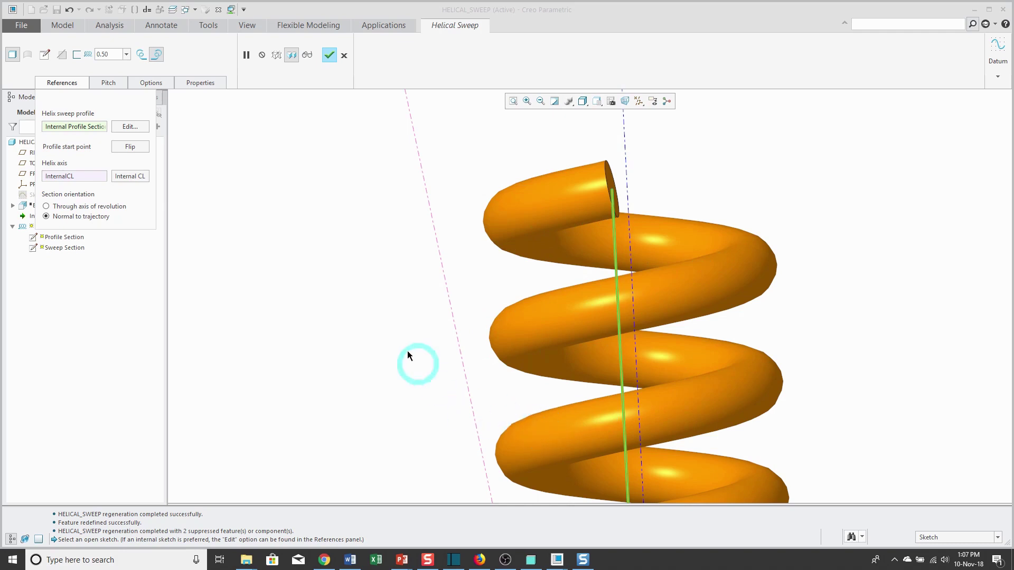
click(46, 206)
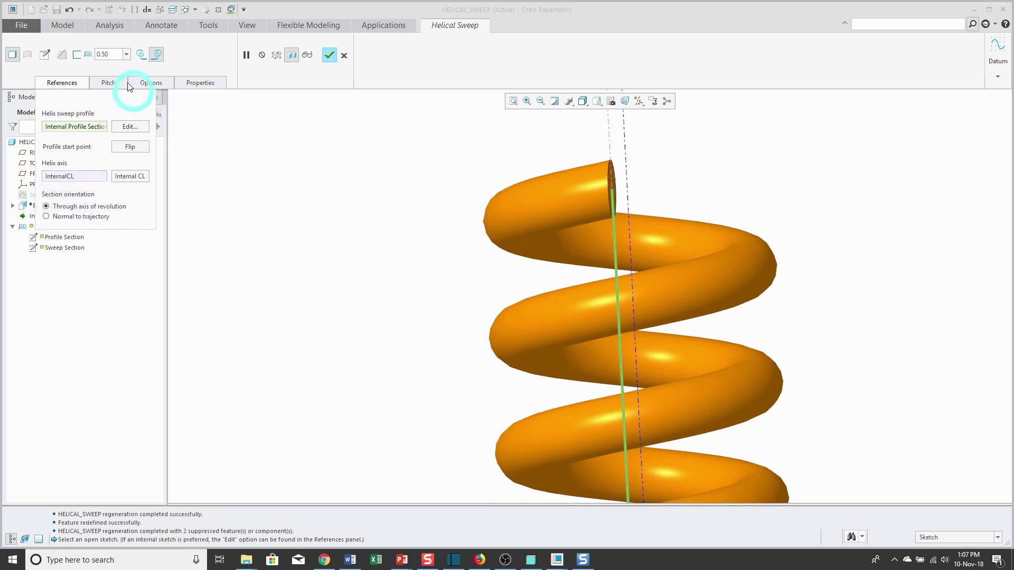
Add a second pitch entry at the profile's end point and set its value to 1.00
click(109, 83)
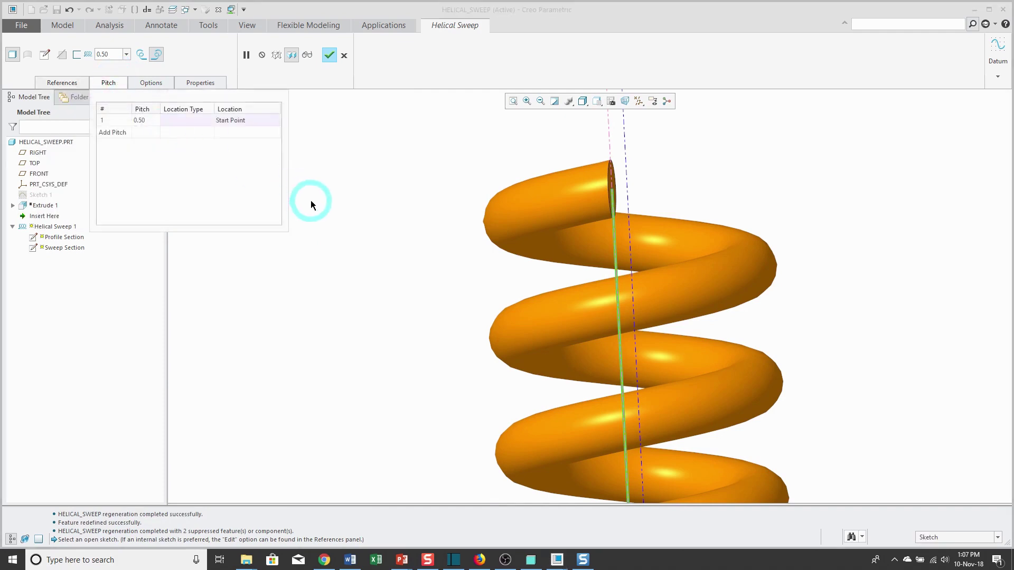
scroll(525, 181, down, 8)
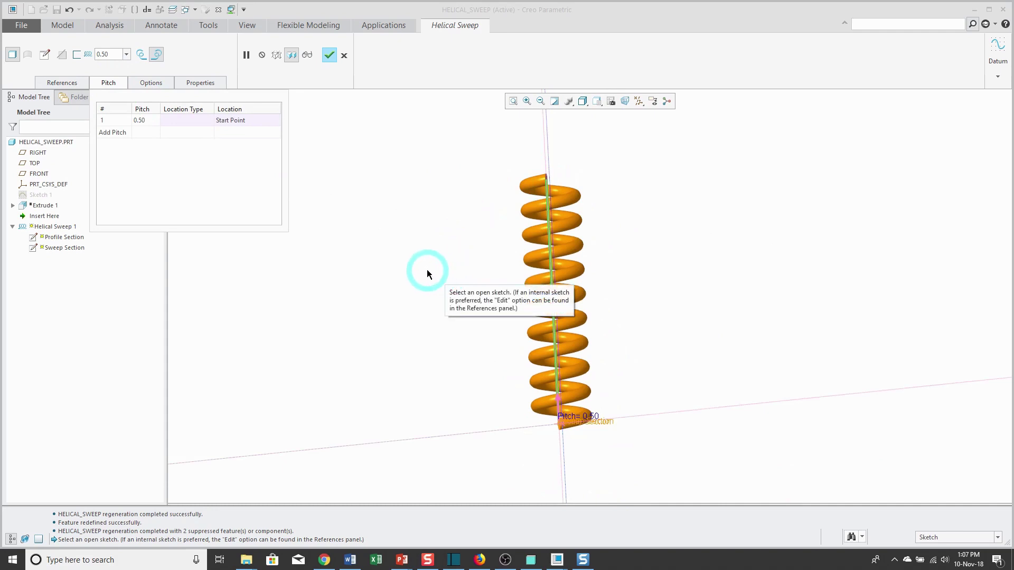
click(118, 132)
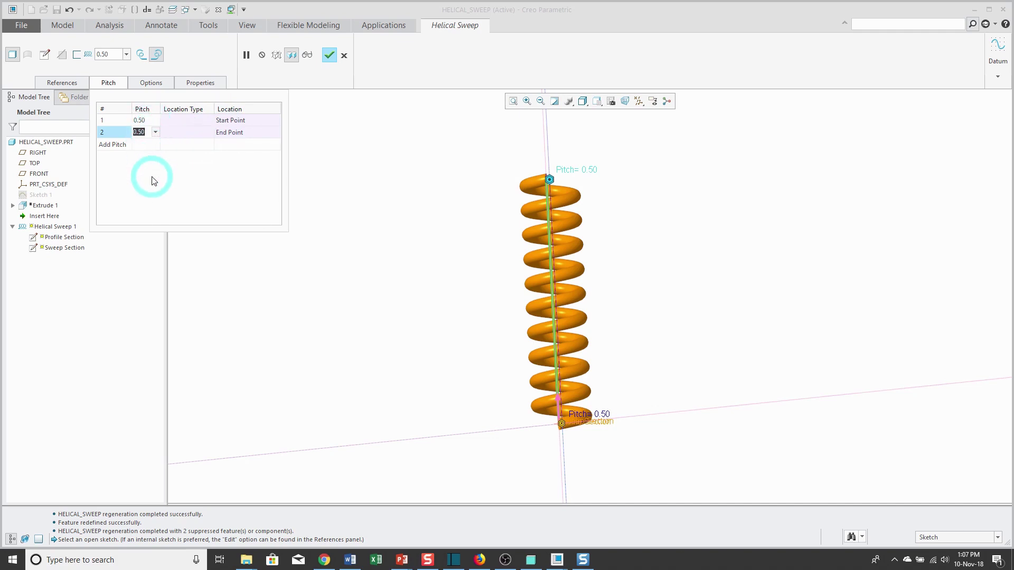
text(1)
key(Return)
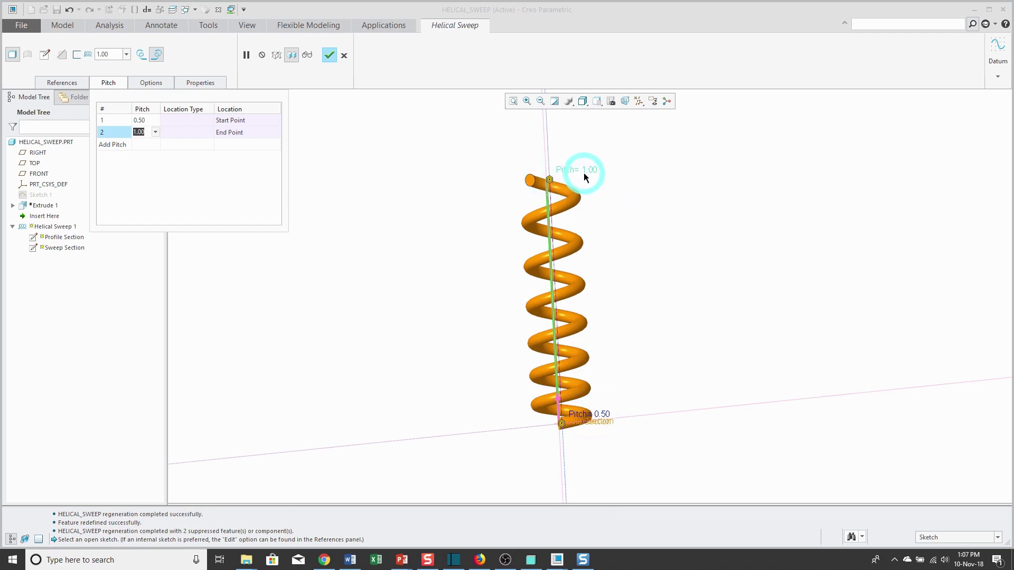
click(108, 83)
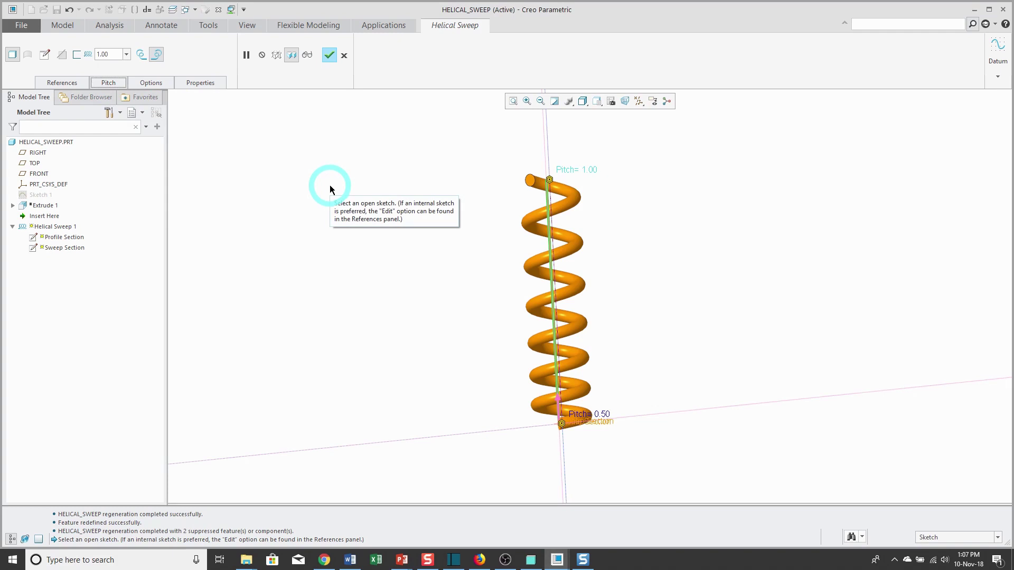
Open the helical sweep's internal profile sketch, orient it to 2D, and delete the existing vertical profile line
click(61, 83)
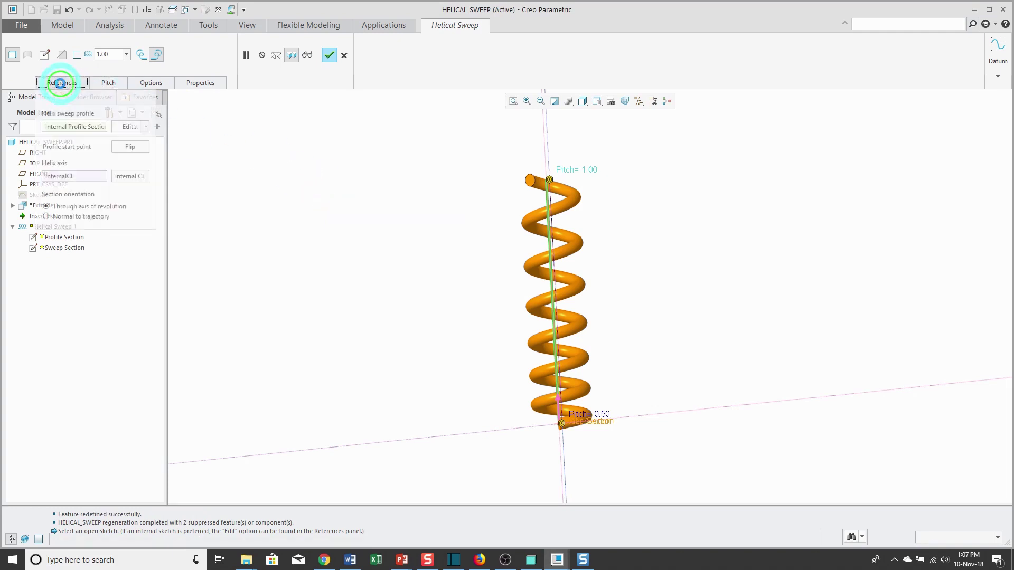
click(130, 128)
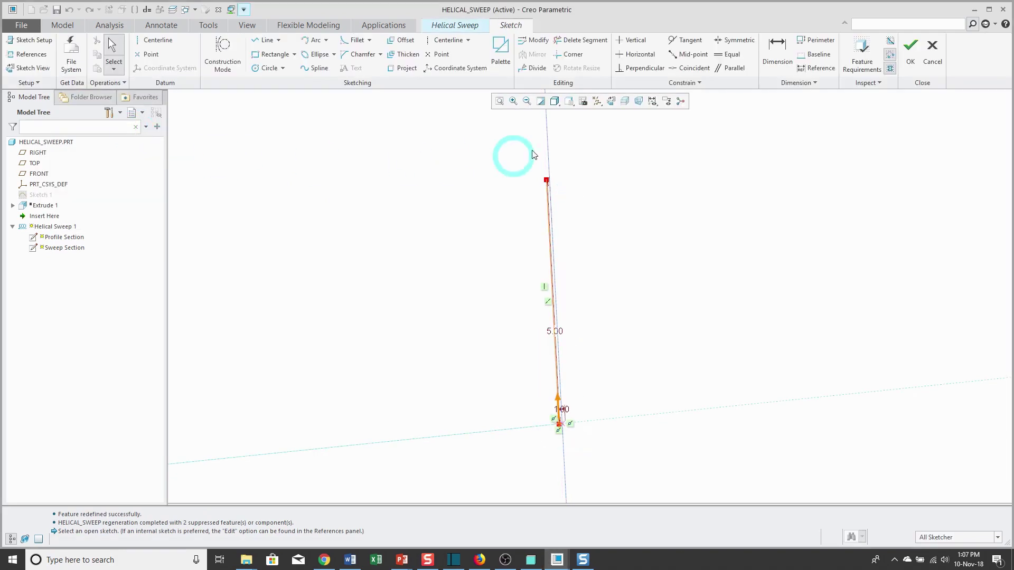
click(611, 101)
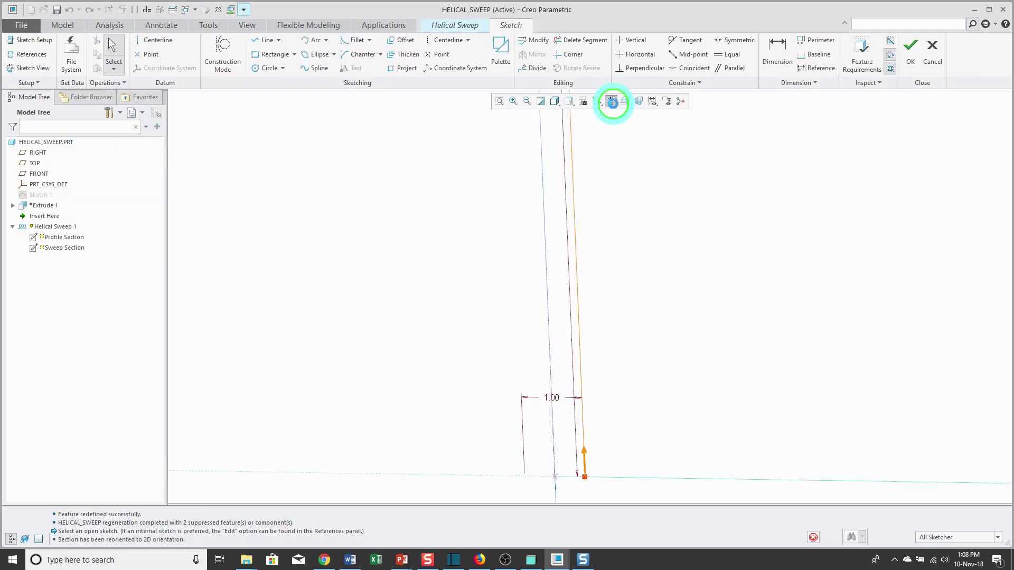
scroll(544, 219, down, 4)
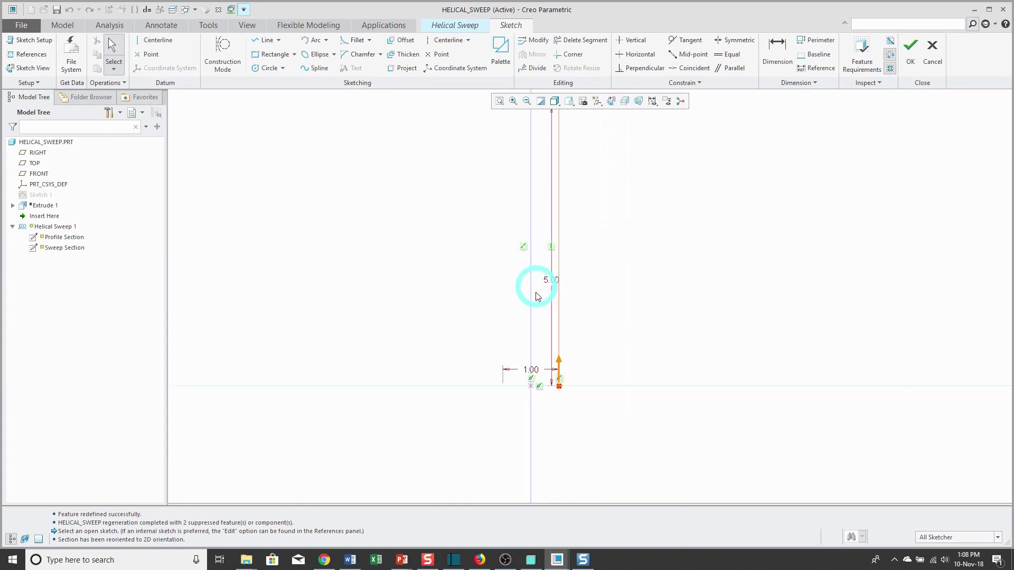
scroll(537, 305, up, 1)
click(552, 296)
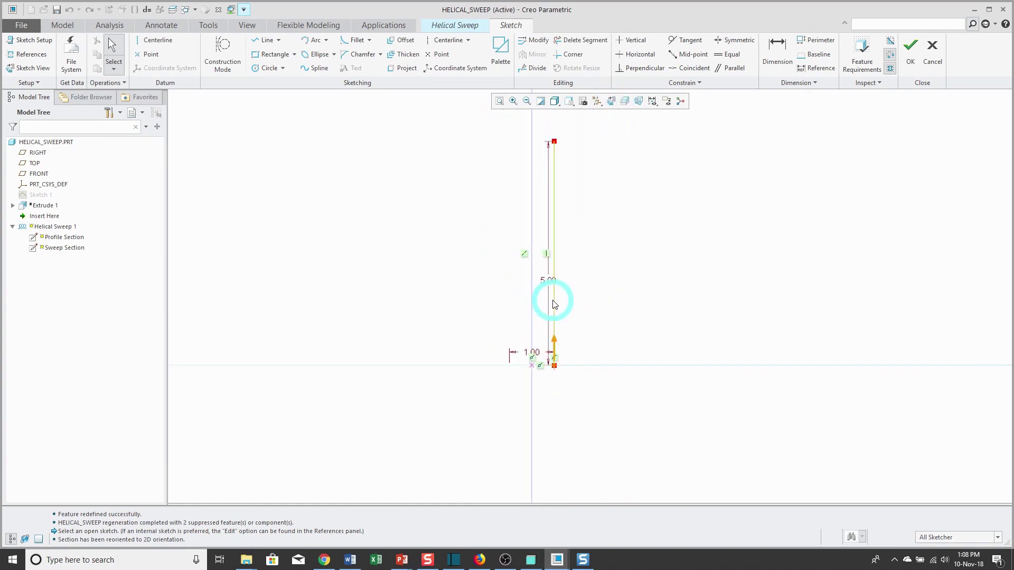
click(653, 311)
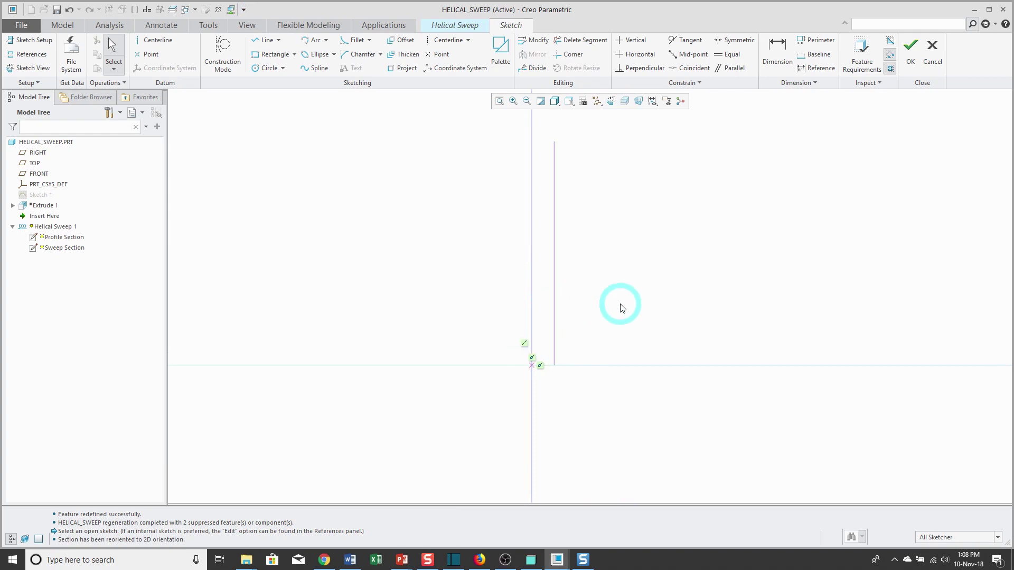
Sketch an open three-line profile from the horizontal reference: slant outward, run vertically about 2.66, and slant back toward the axis
click(268, 42)
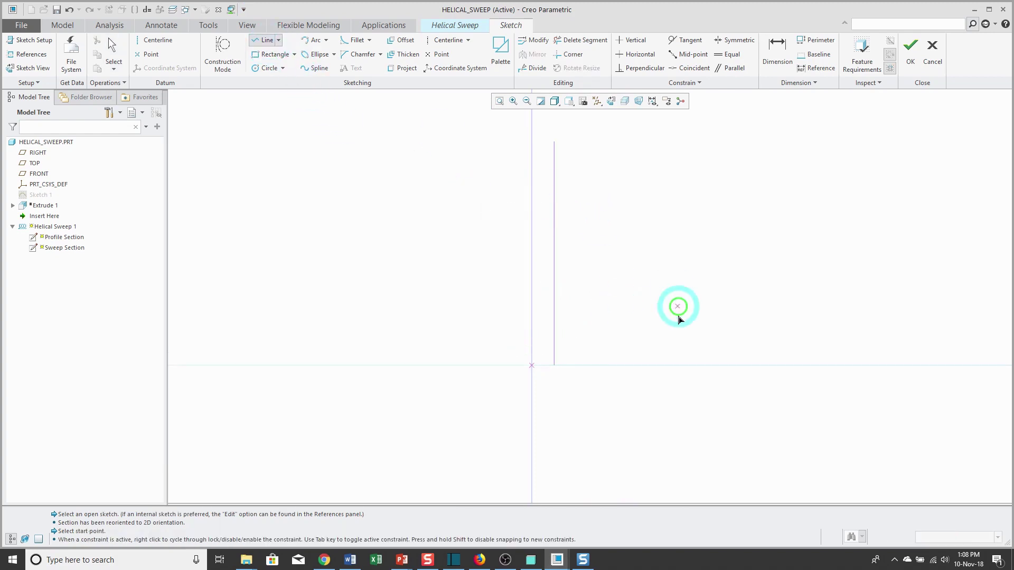
click(567, 365)
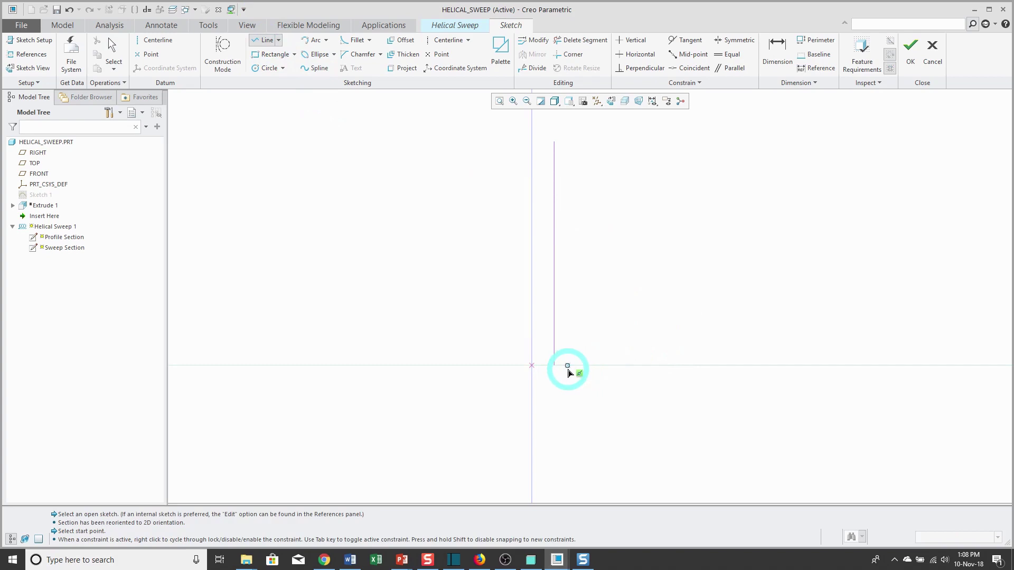
click(598, 318)
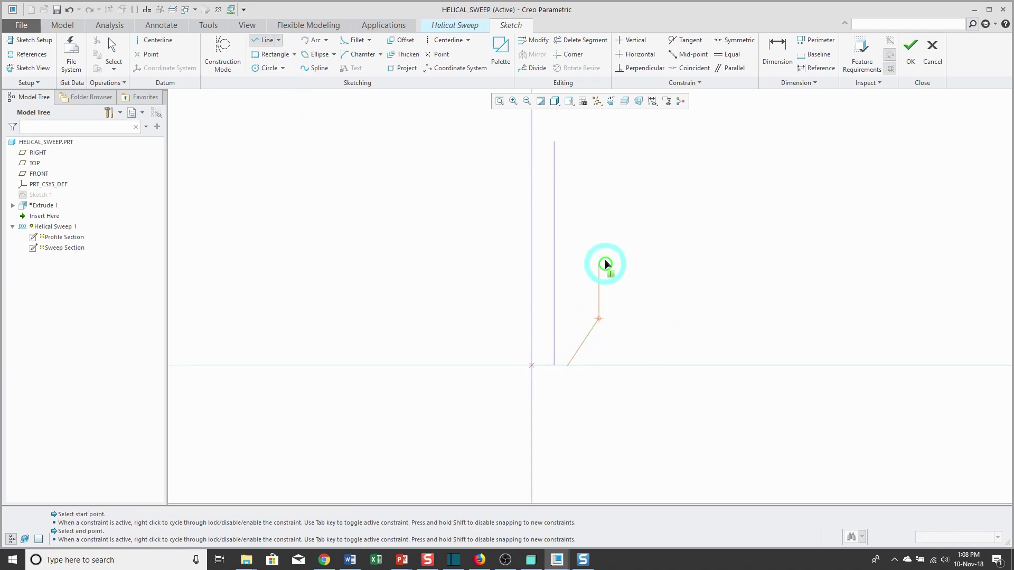
click(598, 199)
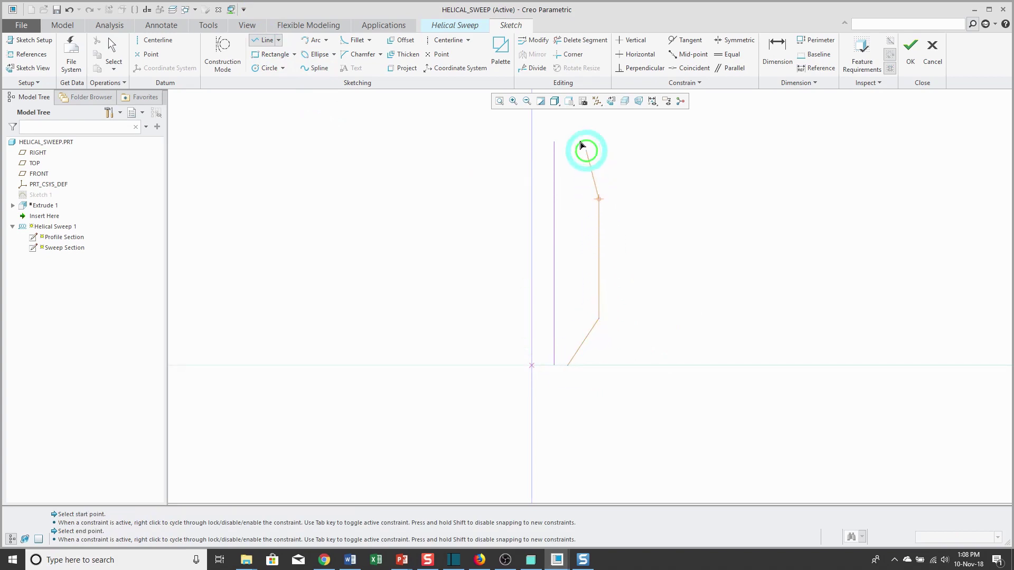
click(568, 120)
middle_click(633, 433)
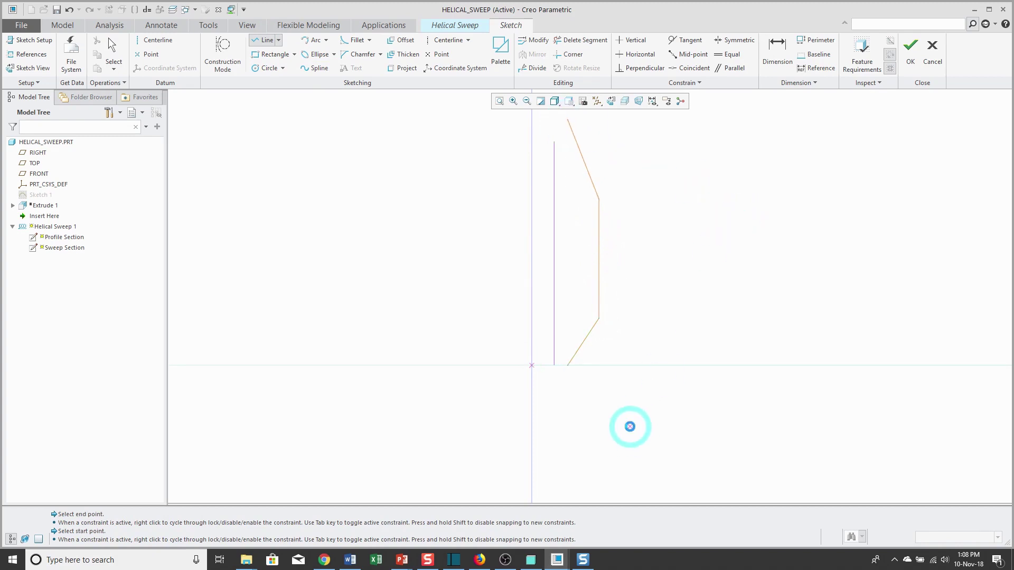
middle_click(630, 428)
scroll(562, 444, down, 2)
scroll(548, 355, up, 1)
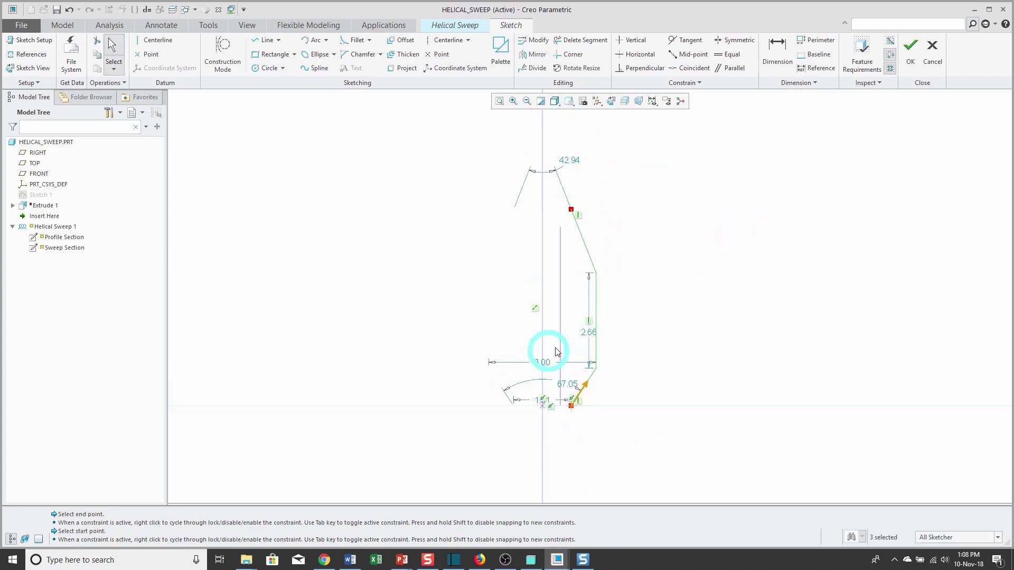
Apply an Equal constraint between the upper and lower slanted lines of the profile
click(728, 54)
click(592, 252)
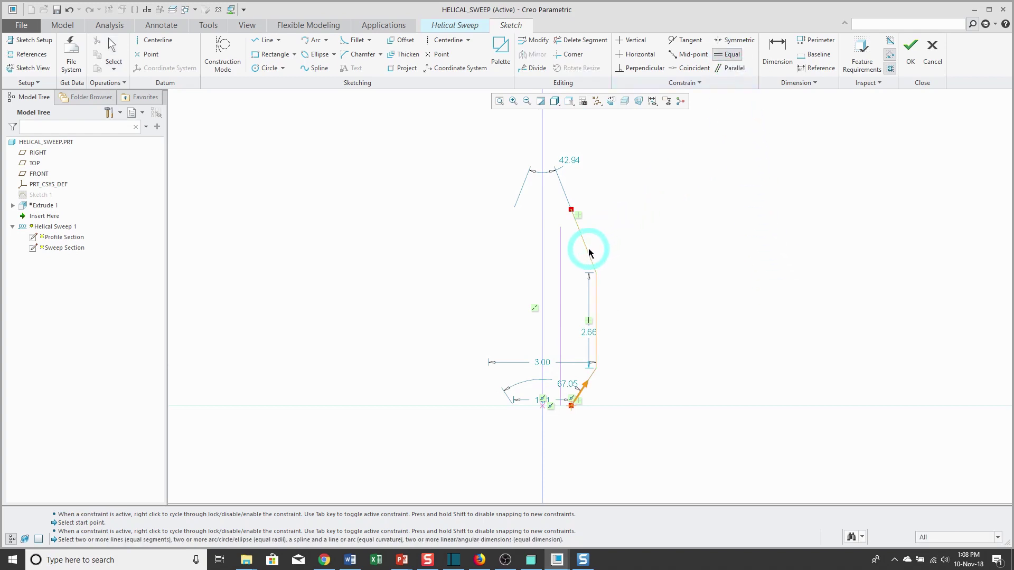
click(591, 382)
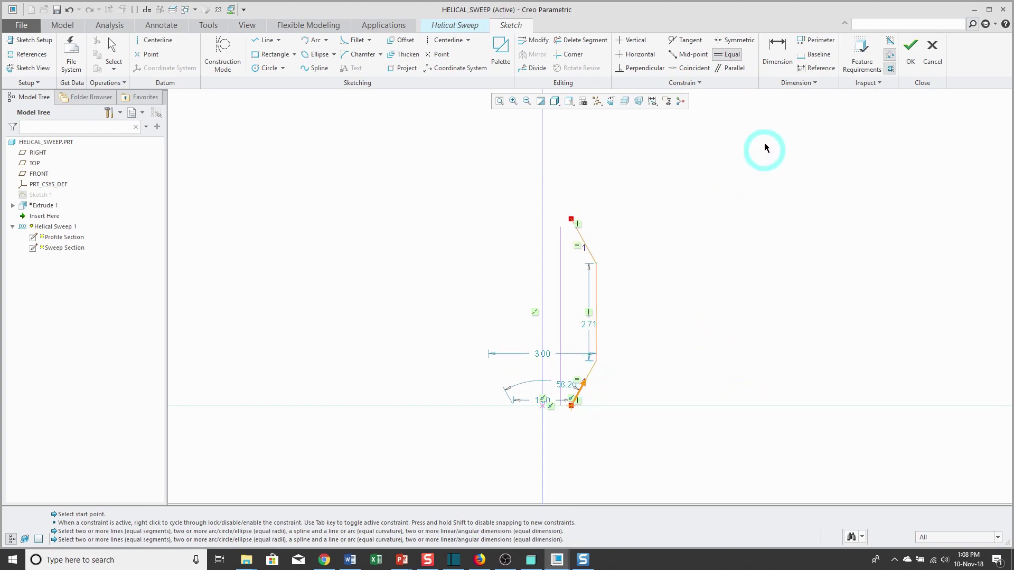
Dimension the profile's overall height between its end points as 6 and the vertical middle line's length as 2
click(779, 62)
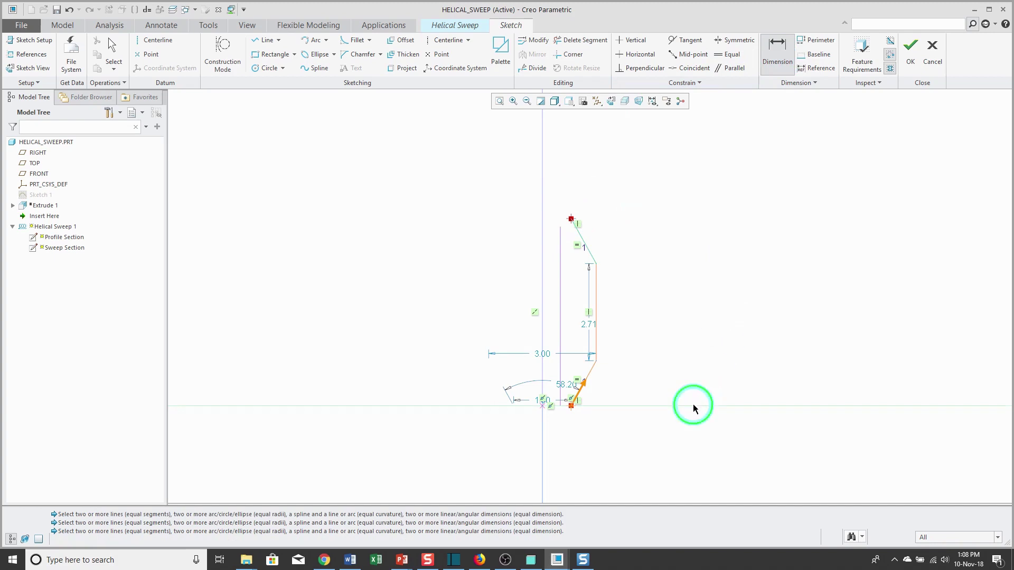
middle_click(704, 334)
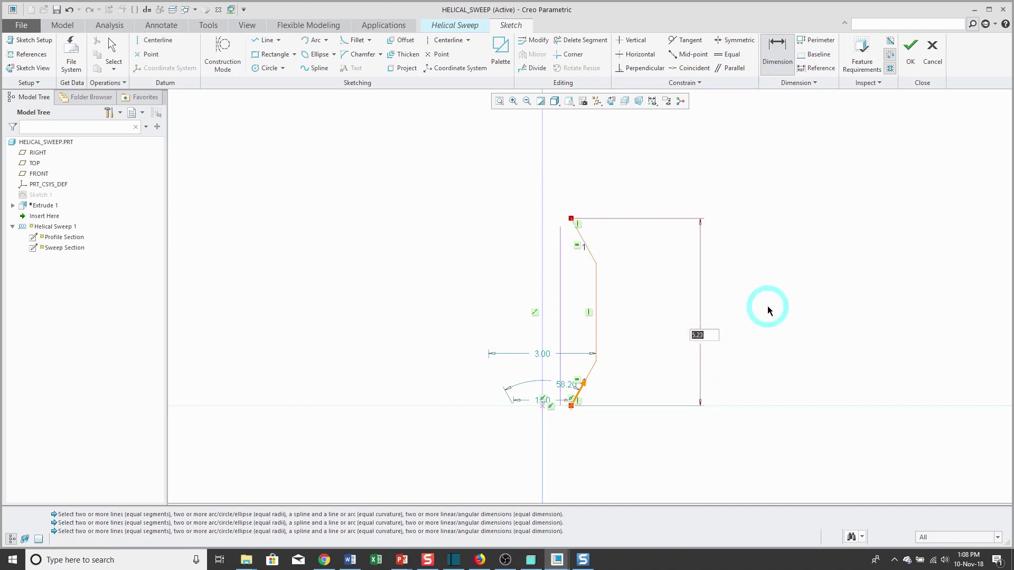
text(6)
key(Return)
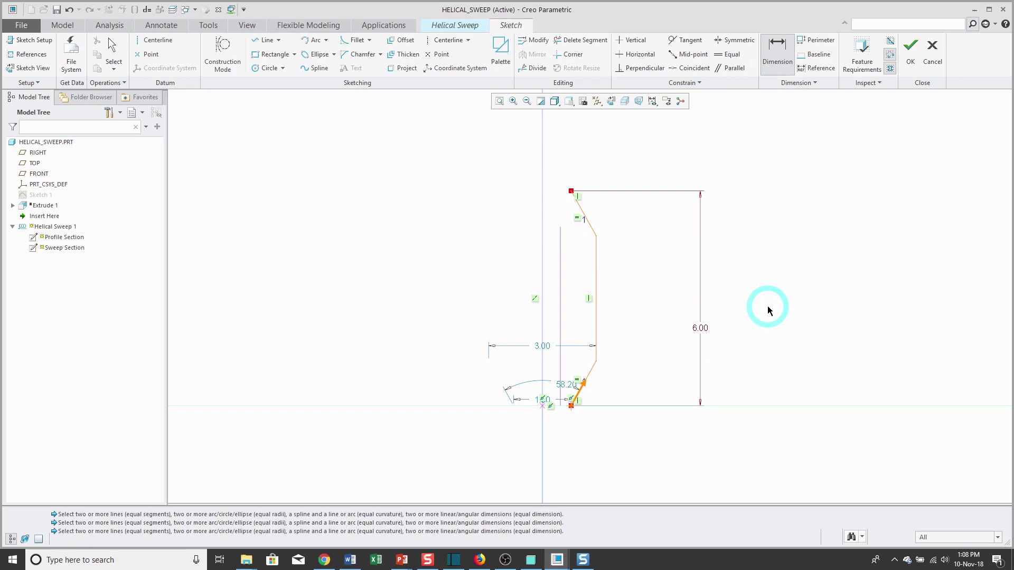
click(596, 323)
middle_click(628, 307)
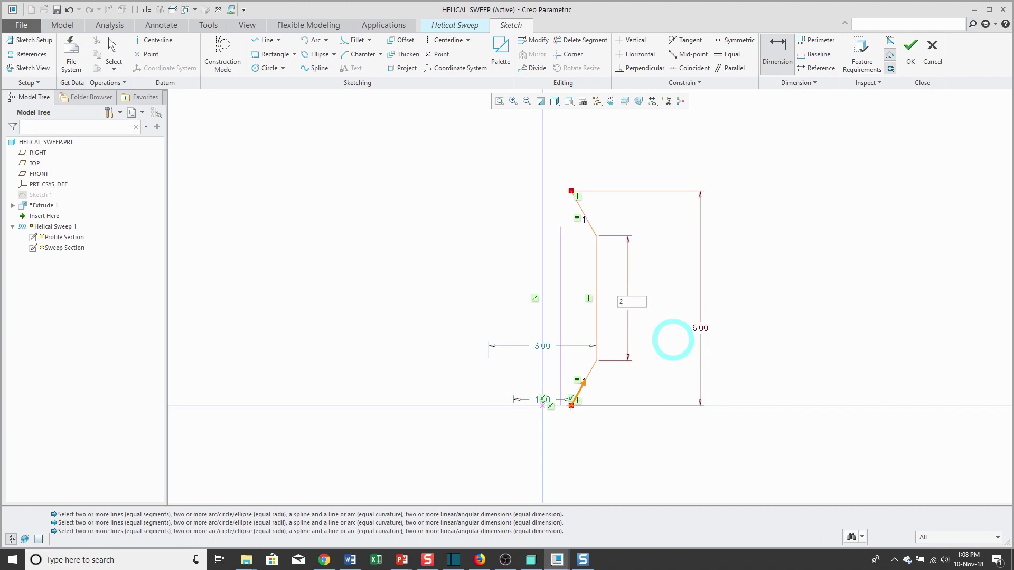
key(Return)
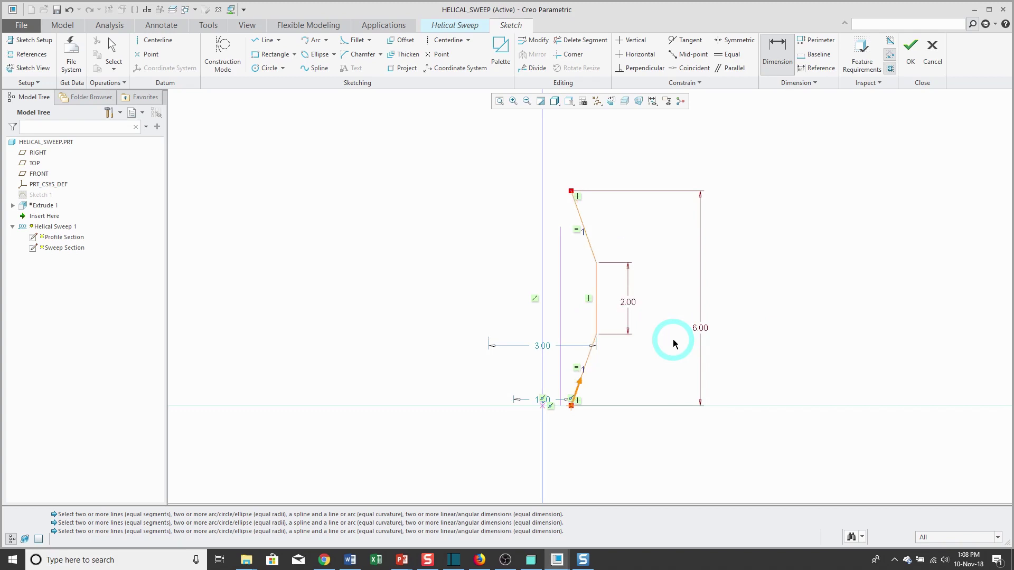
middle_click(666, 354)
Set the diameter dimension of the profile's vertical middle line to 4
click(549, 348)
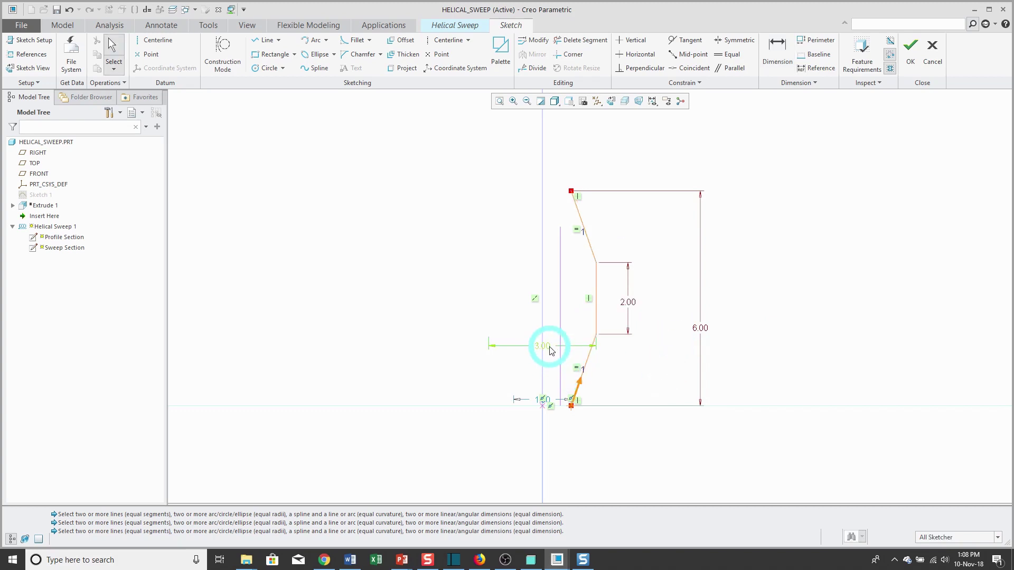
double_click(550, 349)
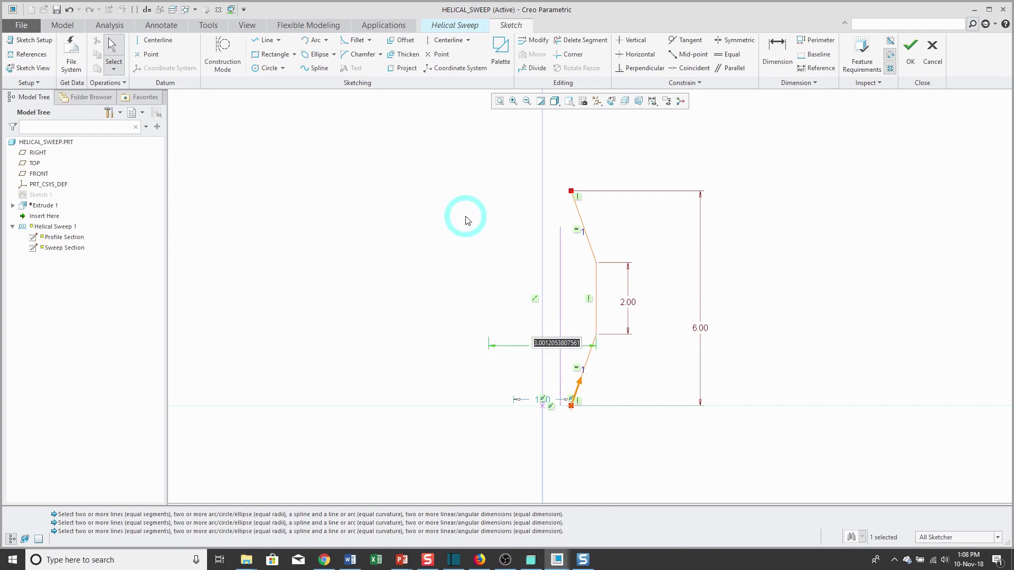
text(4)
key(Return)
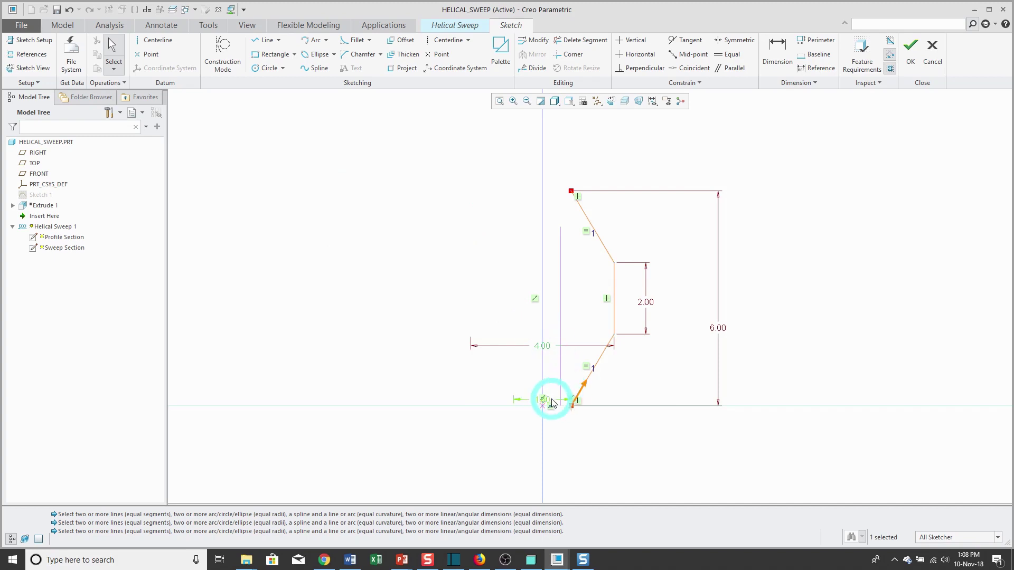
Move the lower diameter dimension clear of the sketch and dimension the profile's upper end point about the axis with a diameter of 2
drag(552, 404, 595, 434)
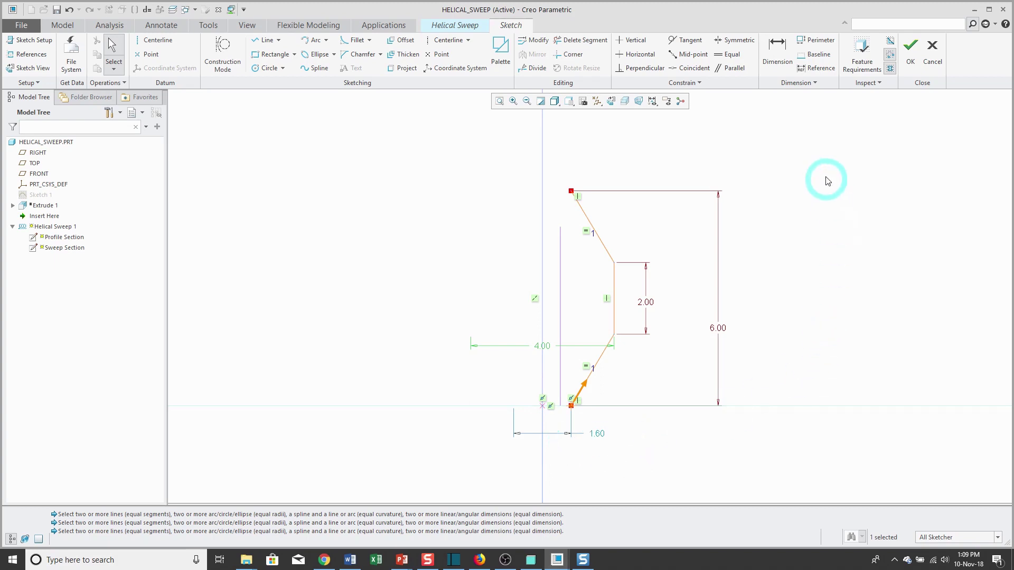
click(781, 54)
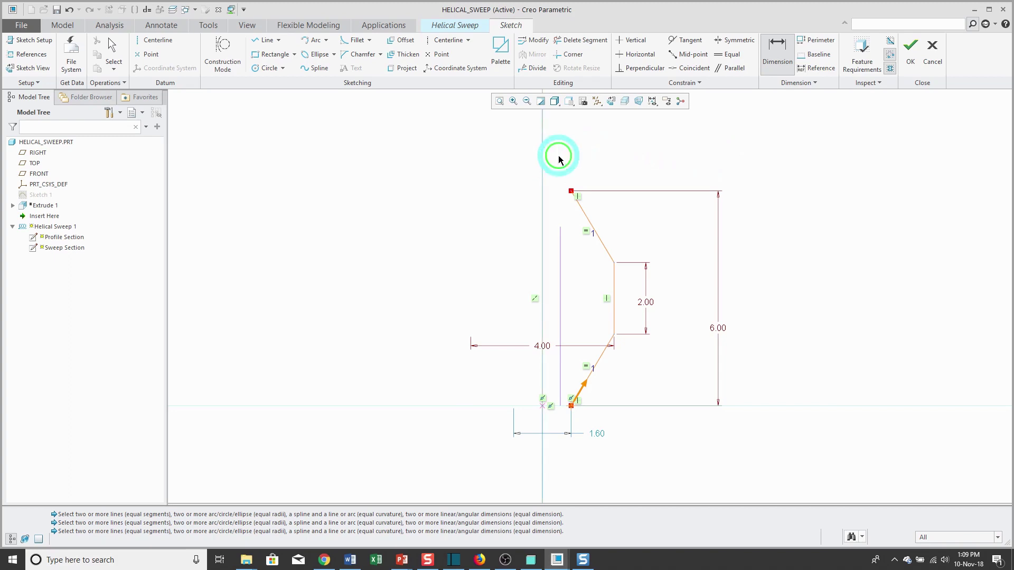
click(564, 176)
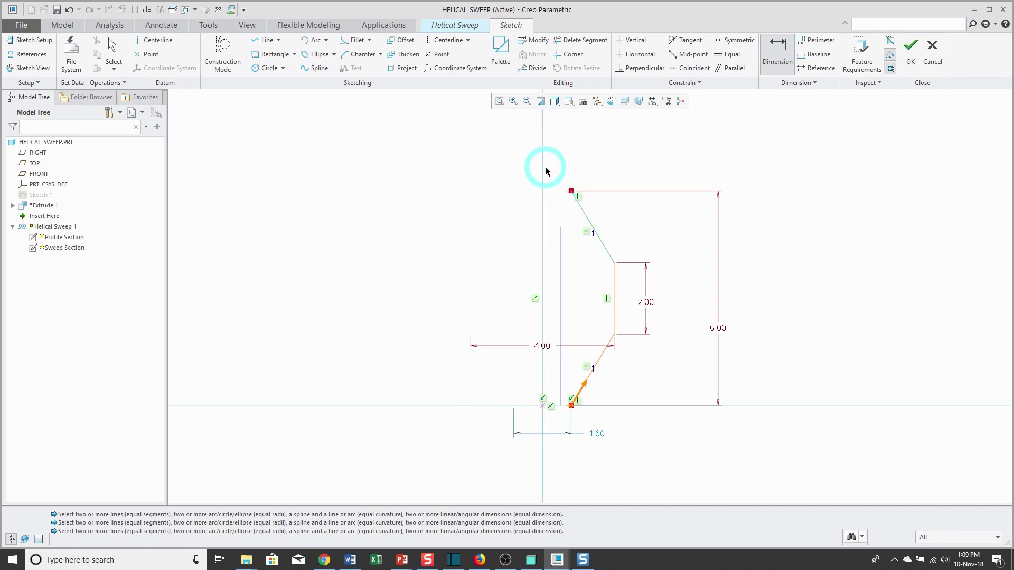
click(610, 153)
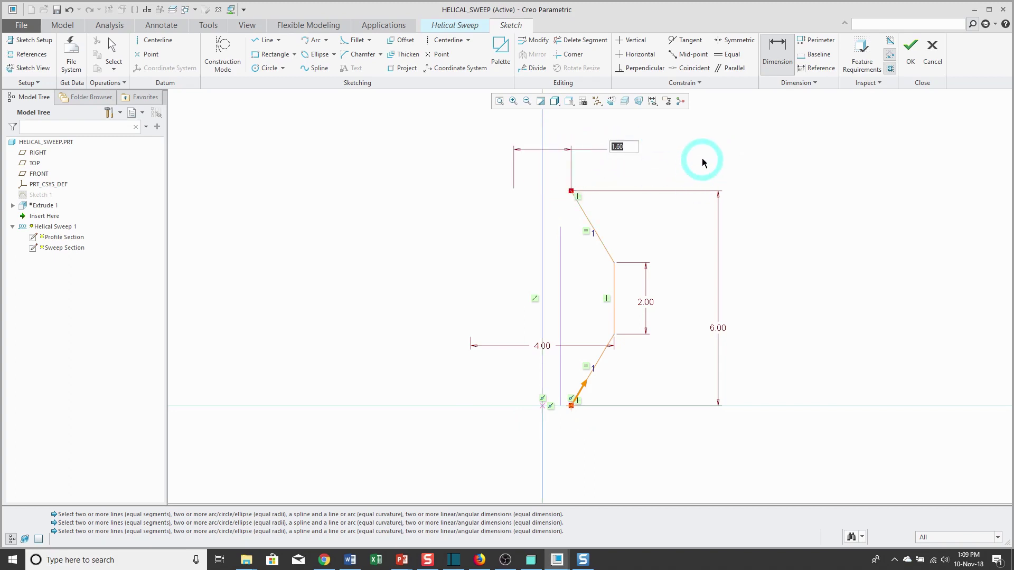
text(2)
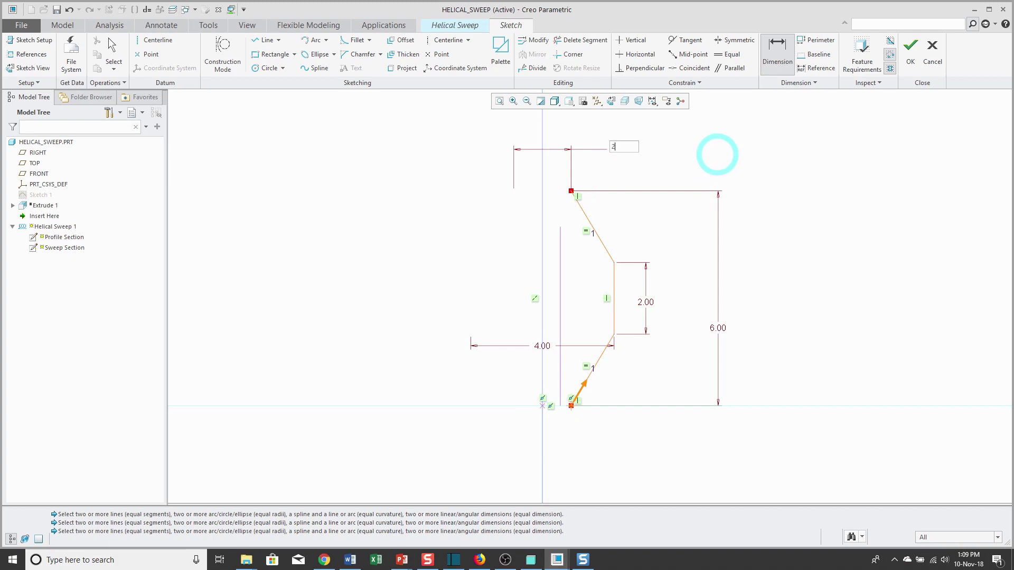
key(Return)
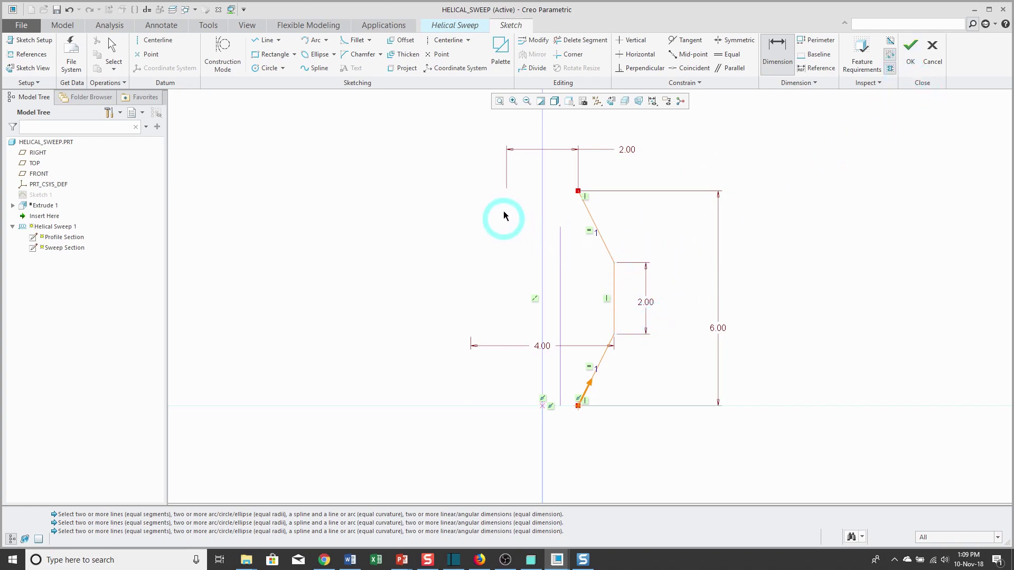
Place sketch points on the two bends of the profile where the slanted lines meet the vertical line, and accept the sketch
click(441, 56)
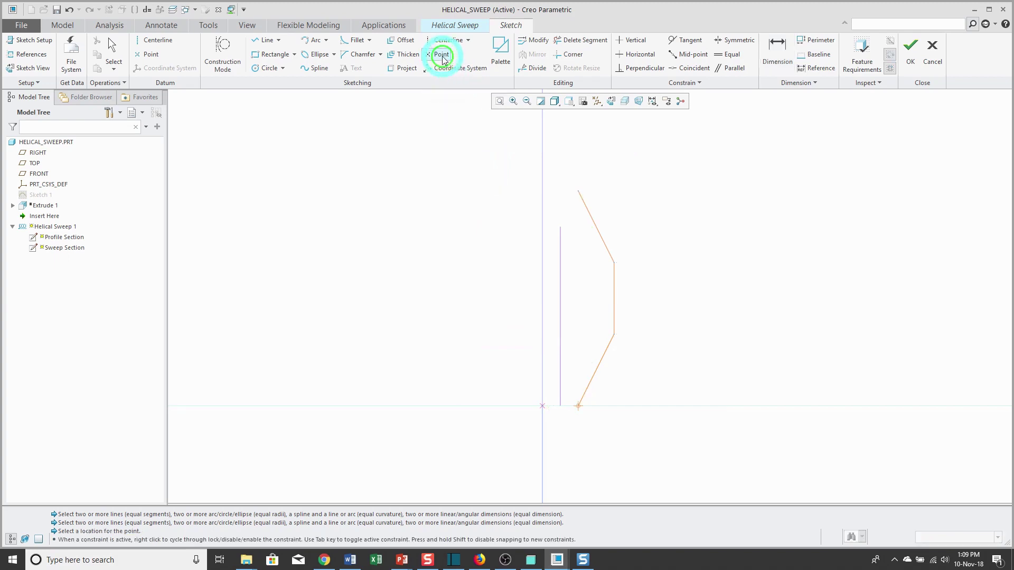
click(614, 334)
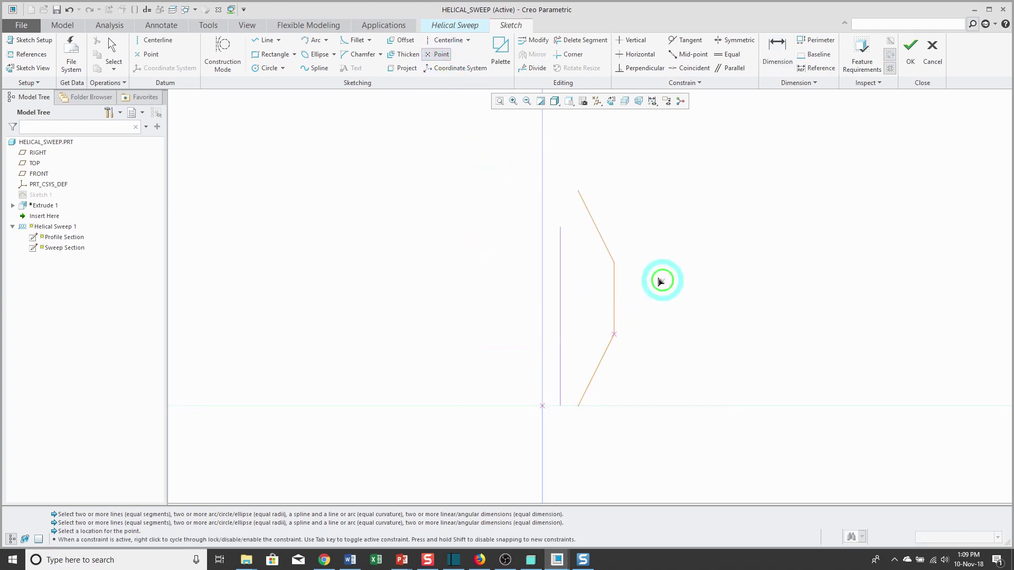
middle_click(760, 255)
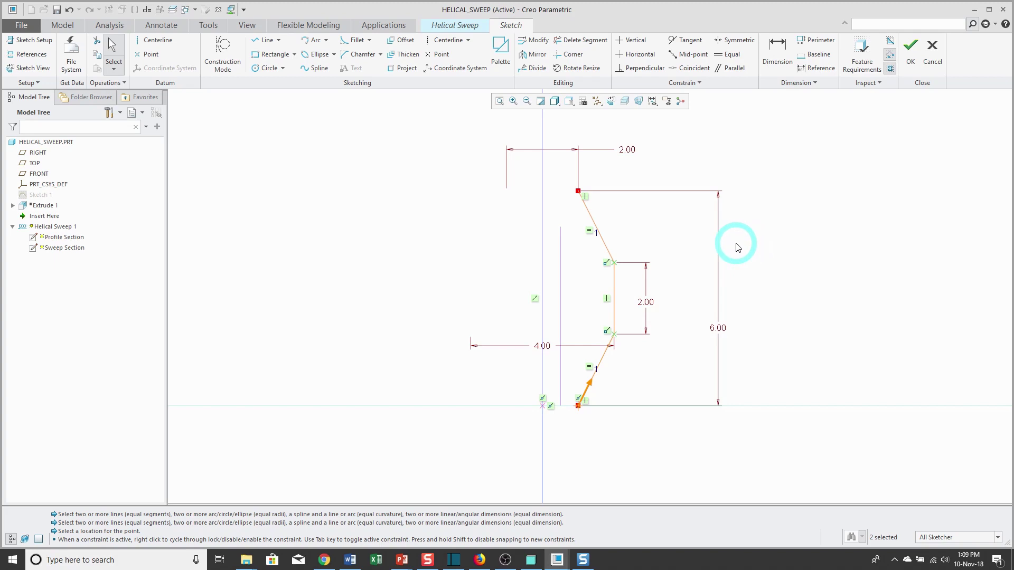
click(914, 66)
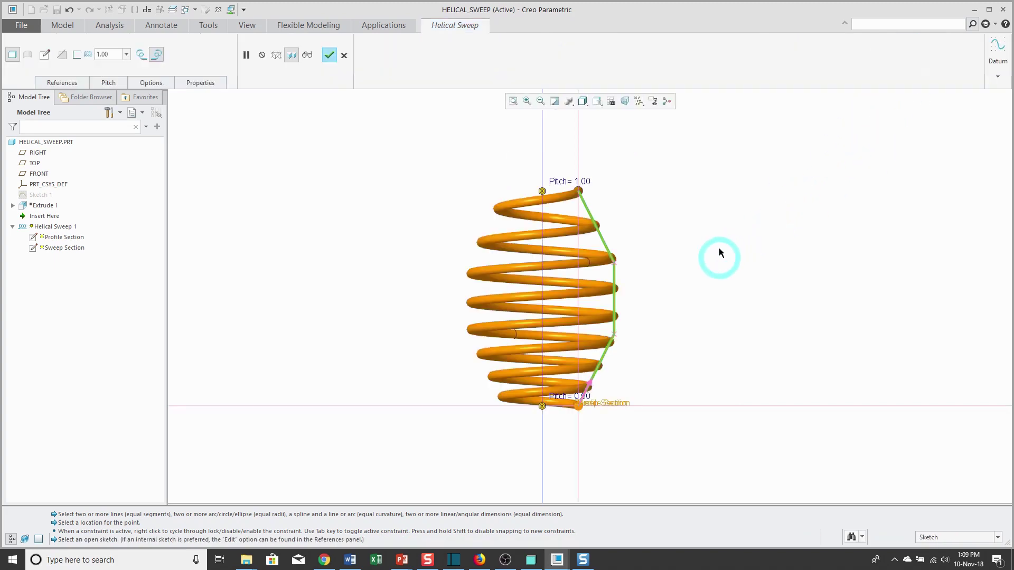
Add a third pitch point to the helical sweep, located by reference at the lower bend of the profile
click(108, 83)
click(142, 132)
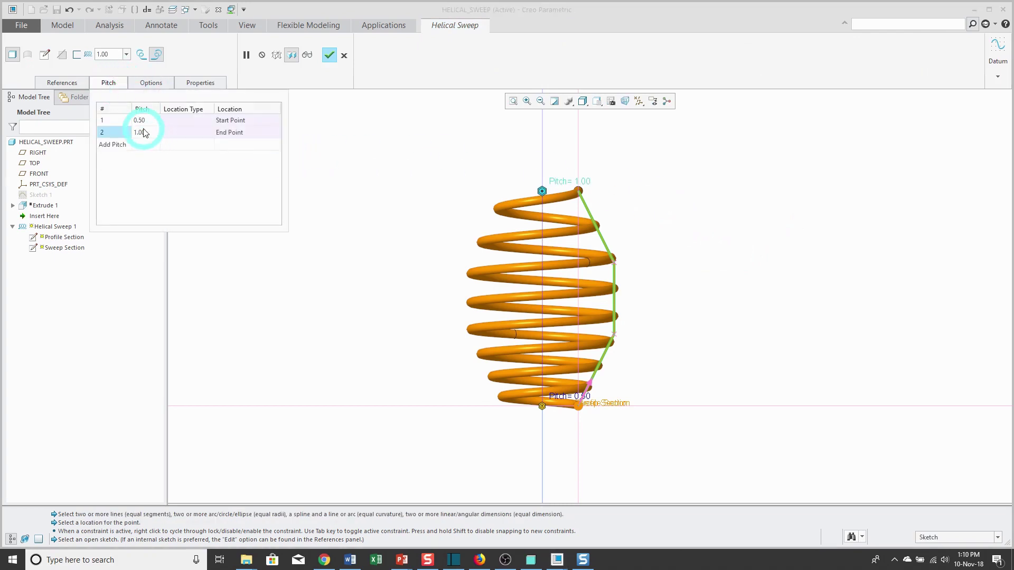
click(112, 147)
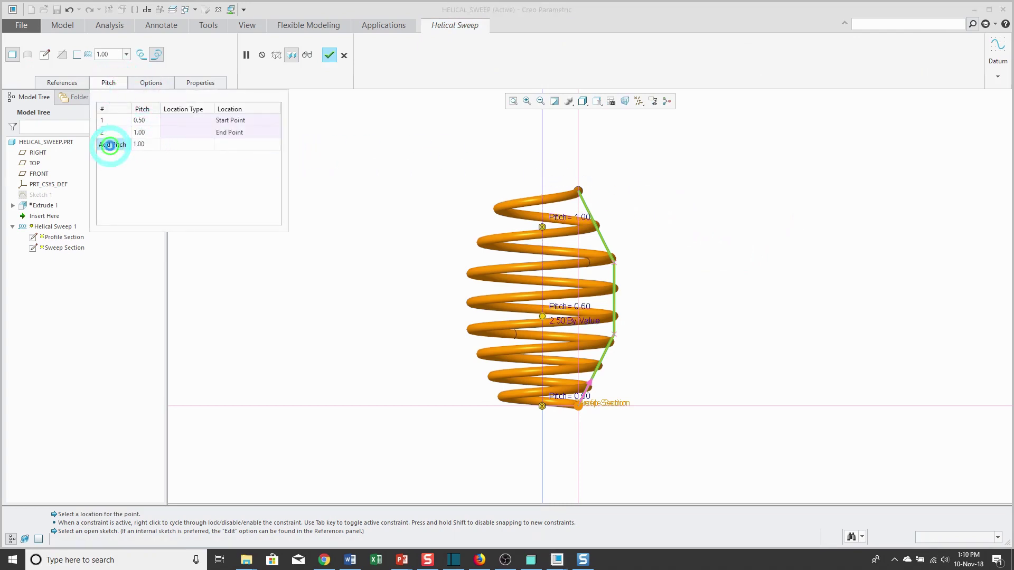
click(140, 145)
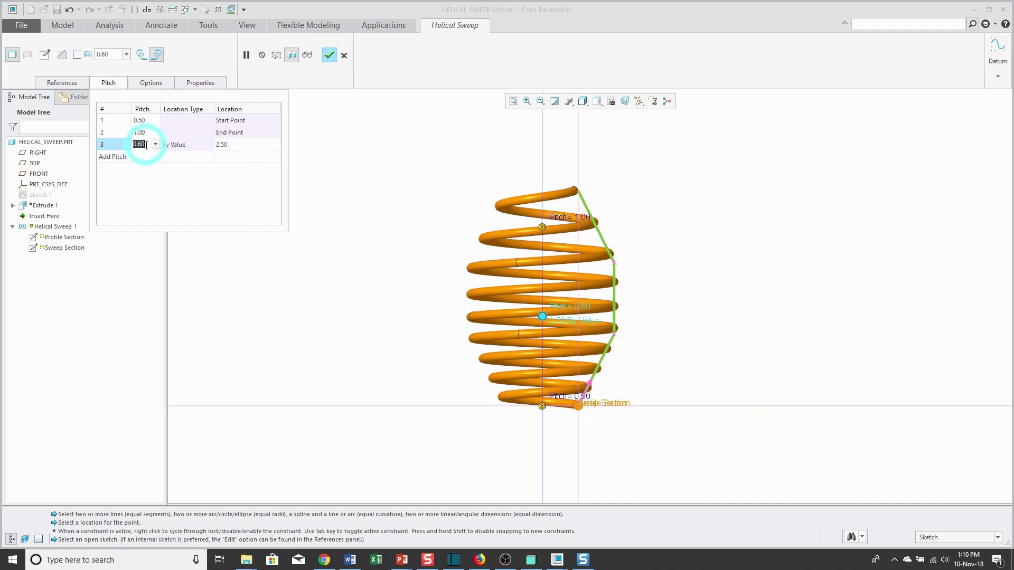
click(208, 144)
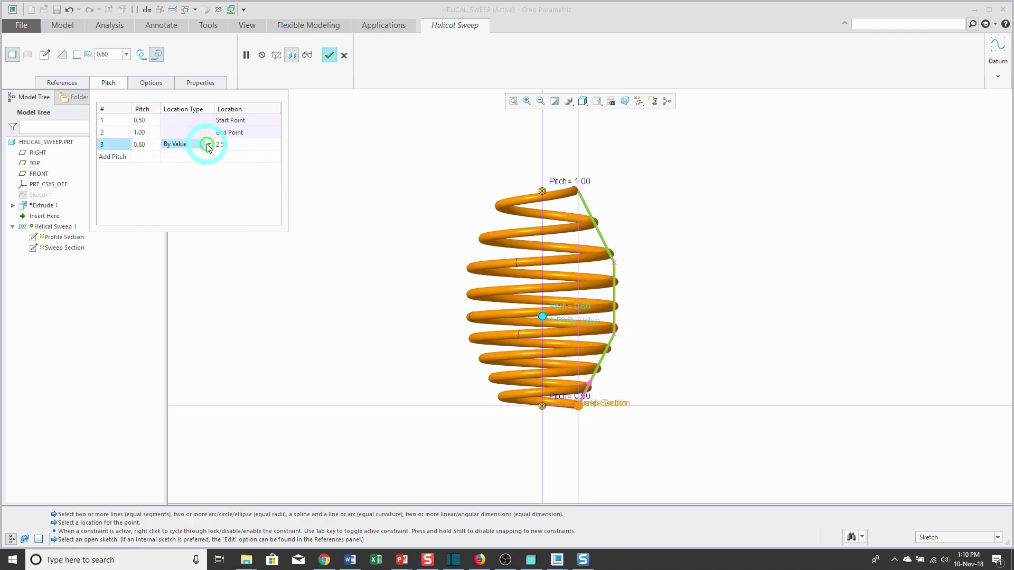
click(209, 146)
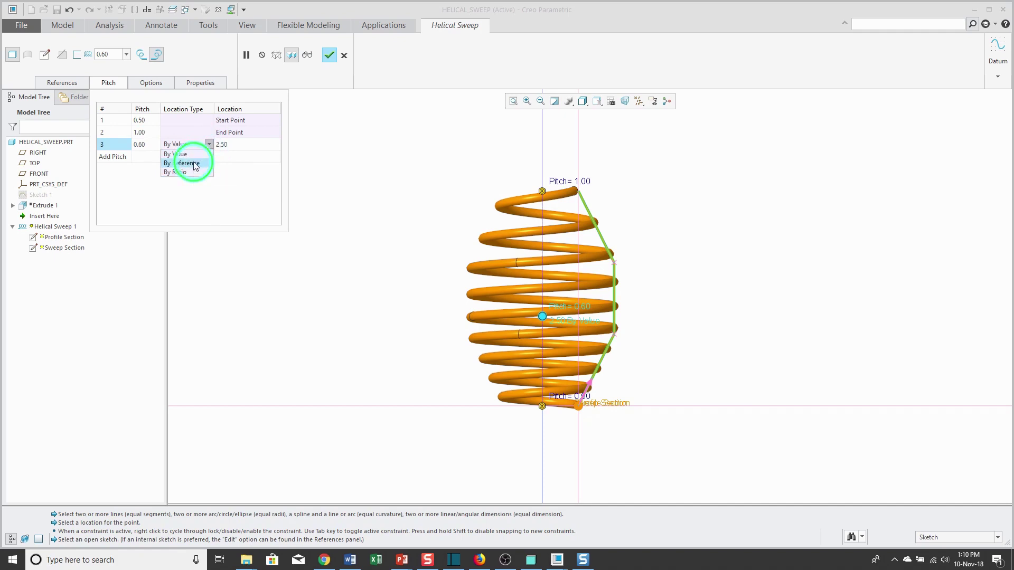
click(194, 164)
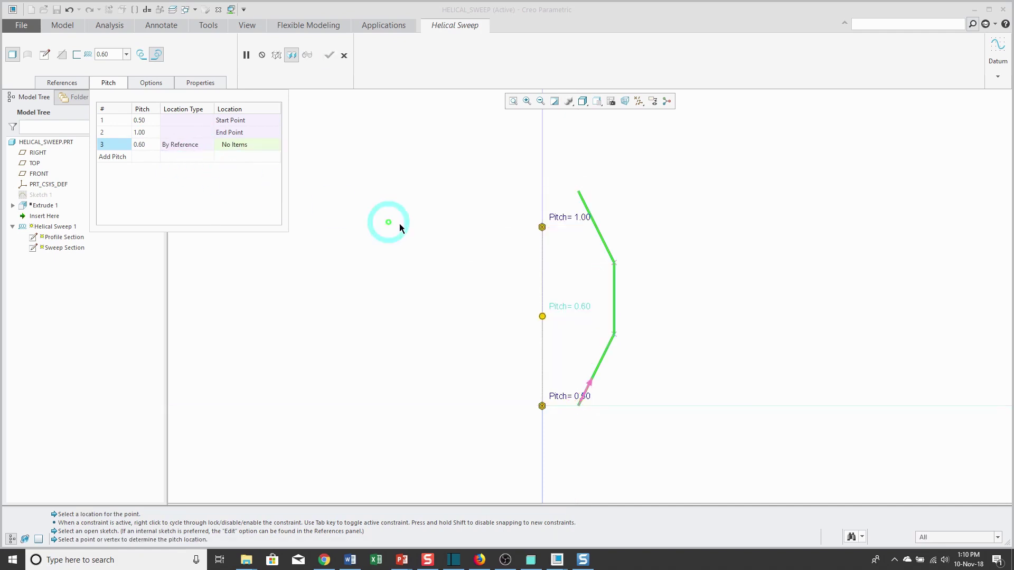
click(615, 335)
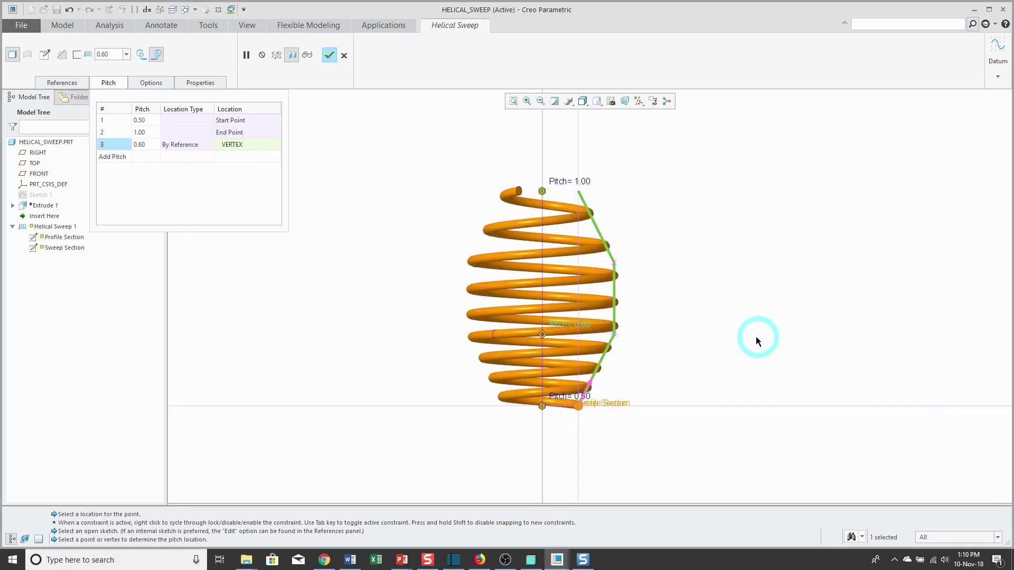
Add a fourth pitch point located by reference at the upper bend of the profile
click(113, 156)
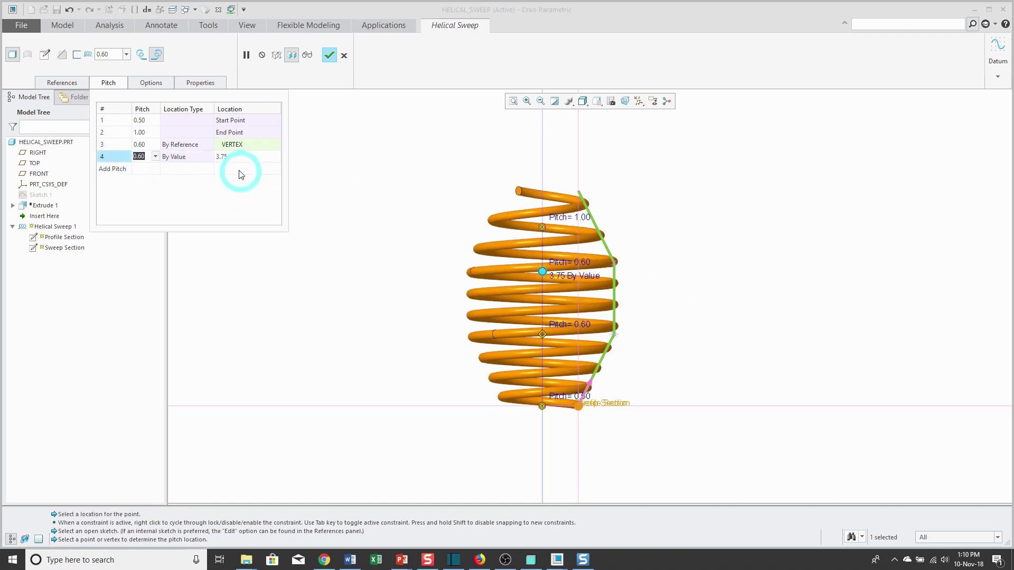
click(185, 158)
click(211, 157)
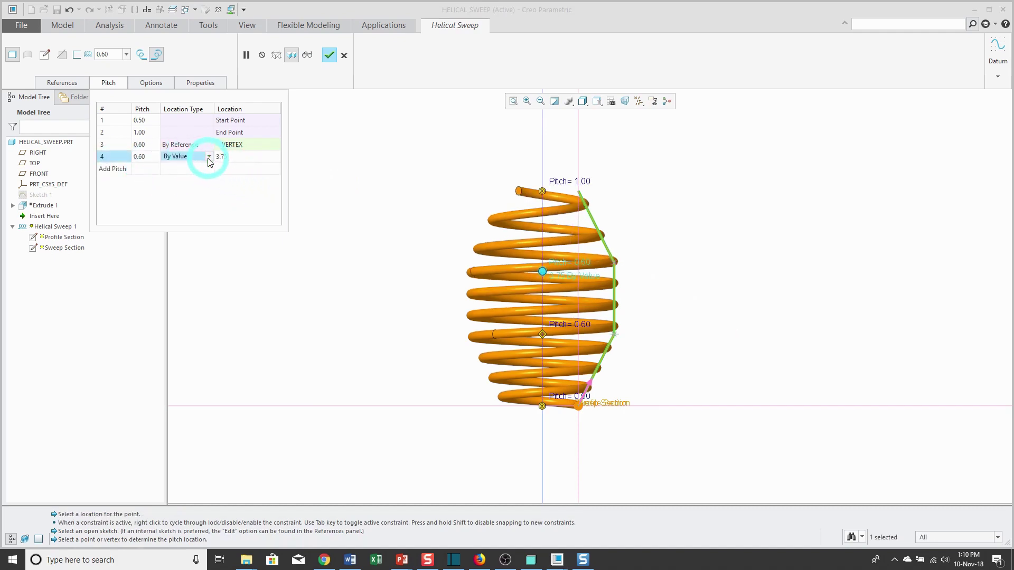
click(209, 157)
click(205, 176)
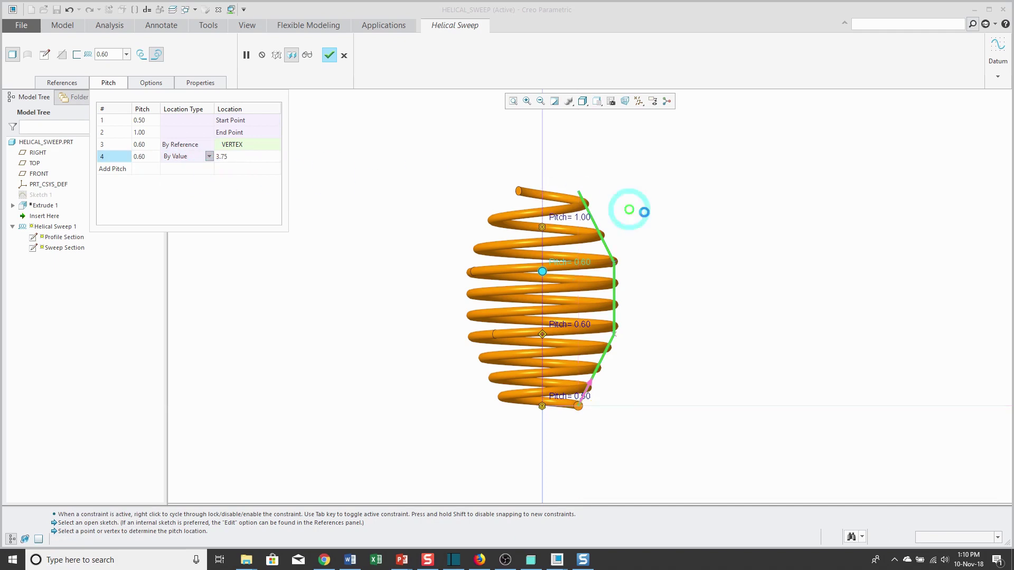
click(615, 262)
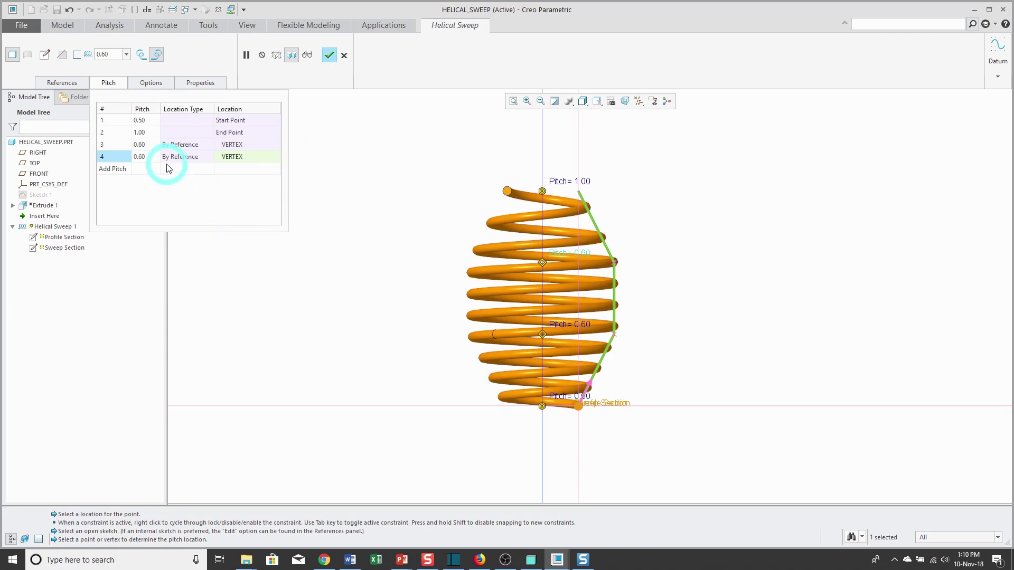
Set the pitch at the end point of the sweep to 0.5
click(139, 132)
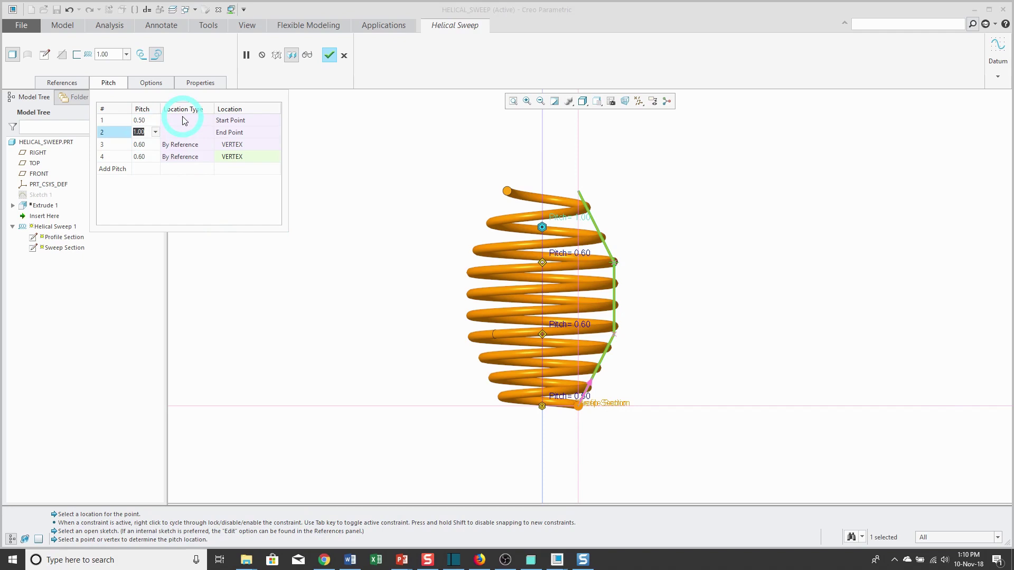
key(BackSpace)
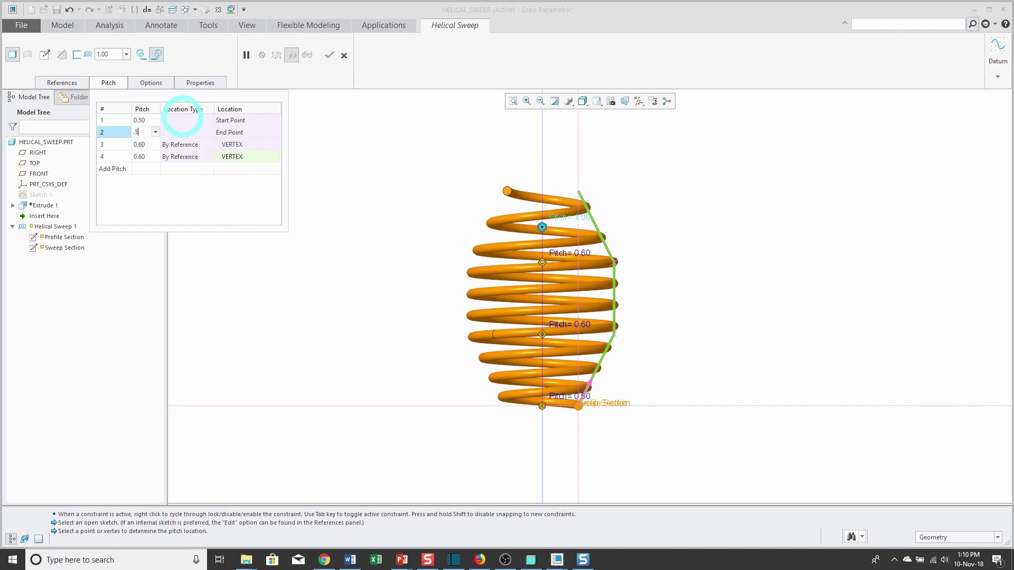
text(.5)
key(Return)
Set the pitch to 1 at both referenced bends of the profile
click(139, 144)
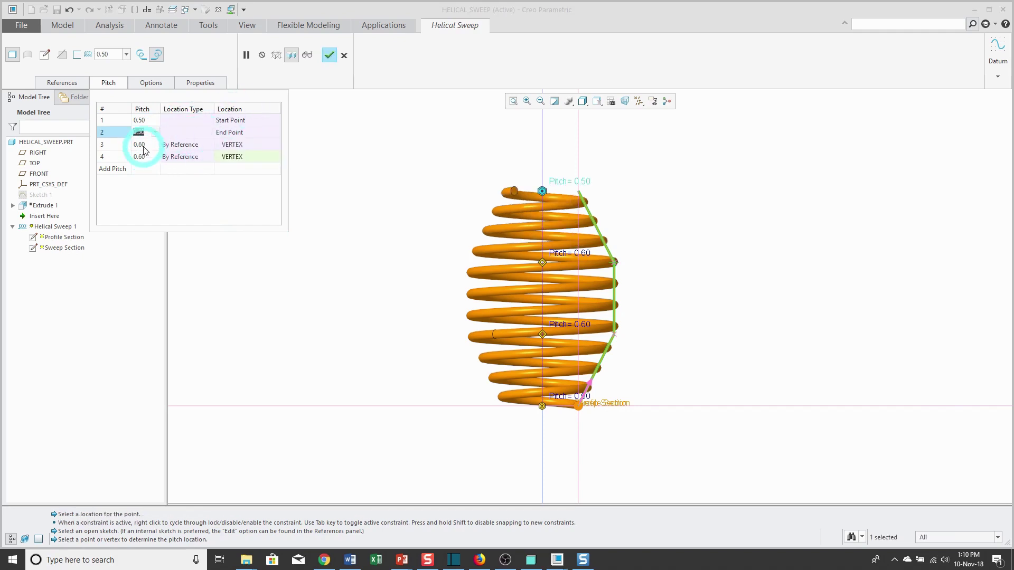
click(190, 161)
click(199, 194)
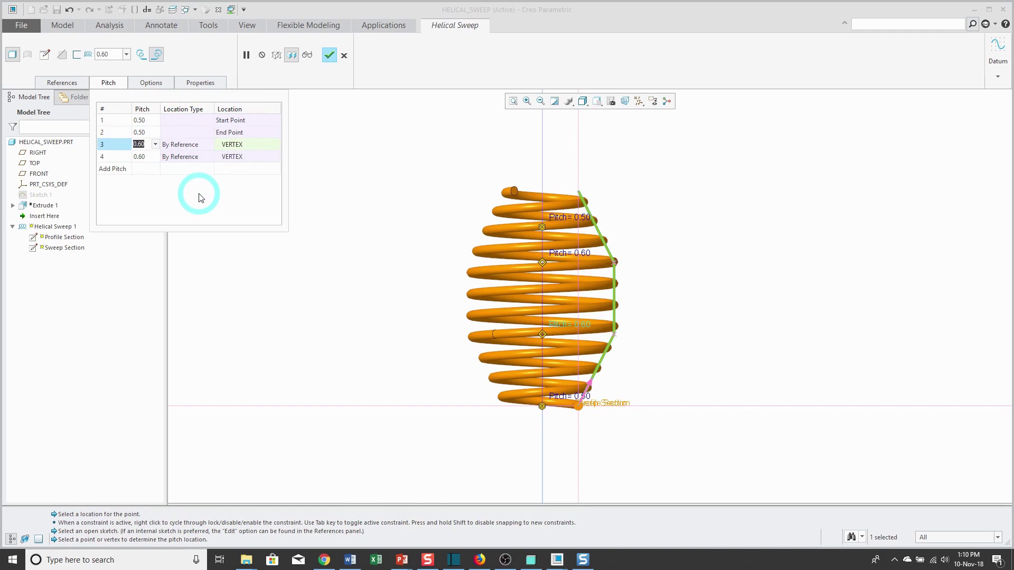
text(1)
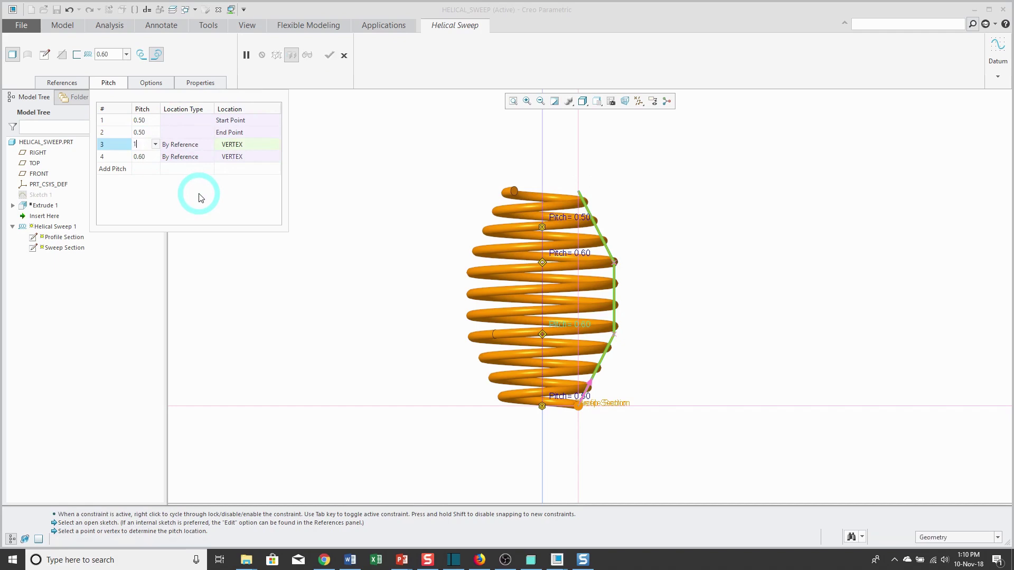
click(148, 162)
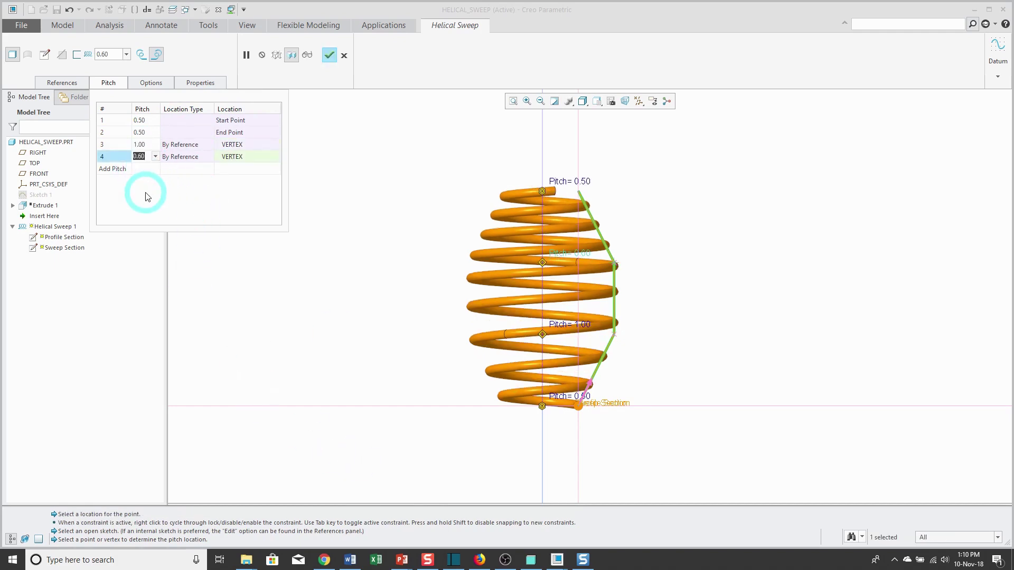
text(1)
click(145, 192)
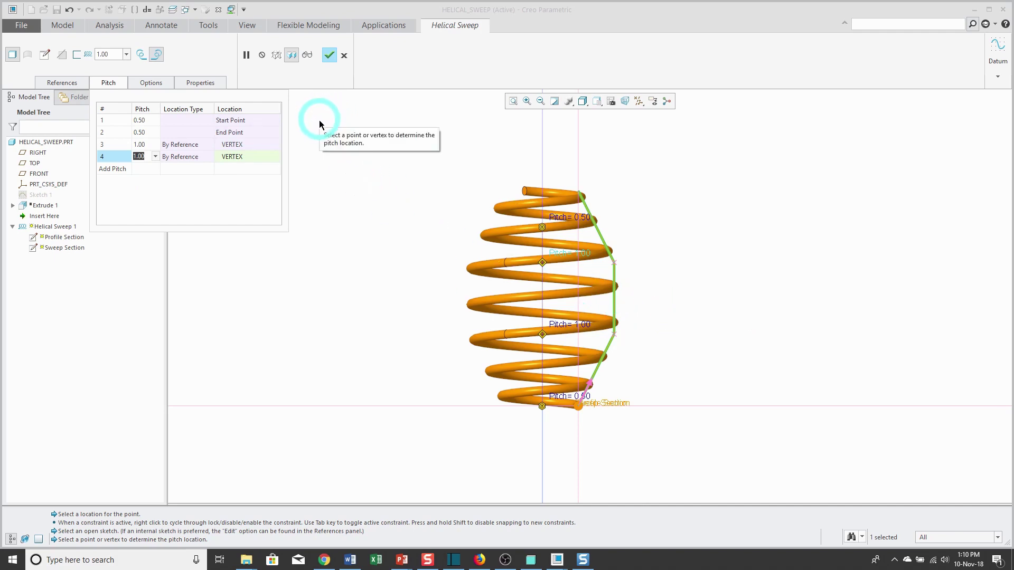
Make the section variable along the trajectory and accept the redefined helical sweep
click(157, 84)
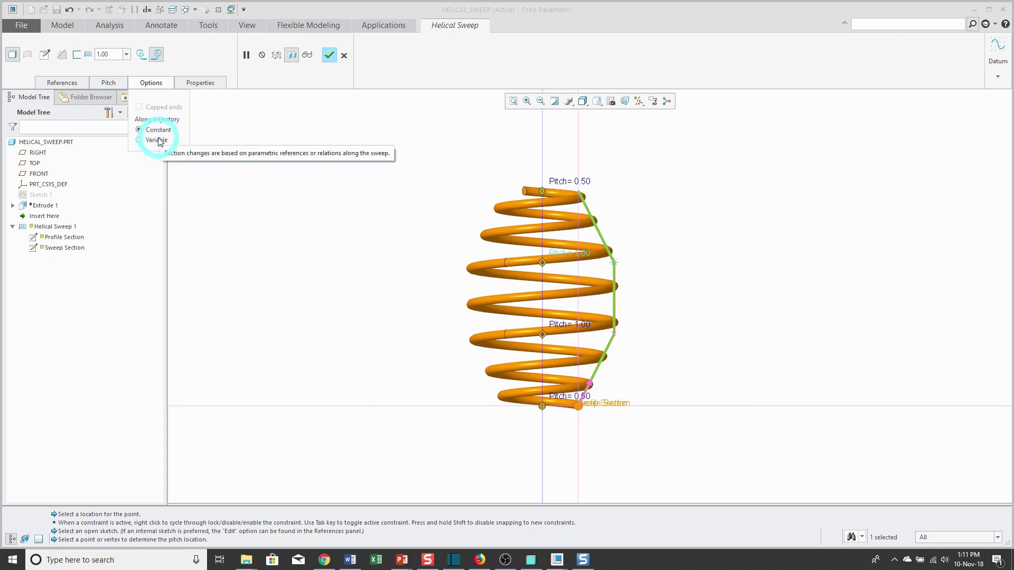
click(211, 150)
click(167, 144)
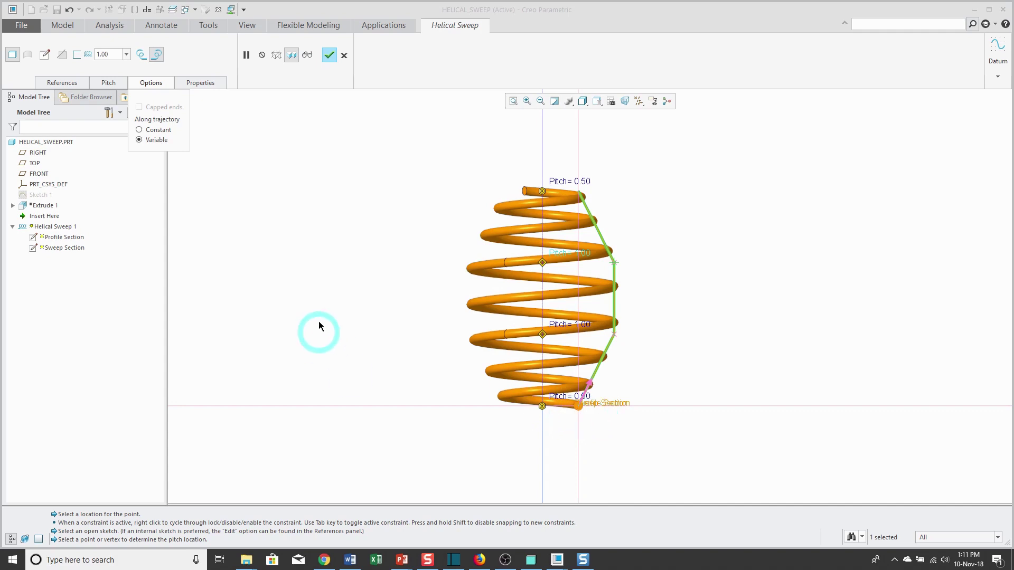
click(329, 56)
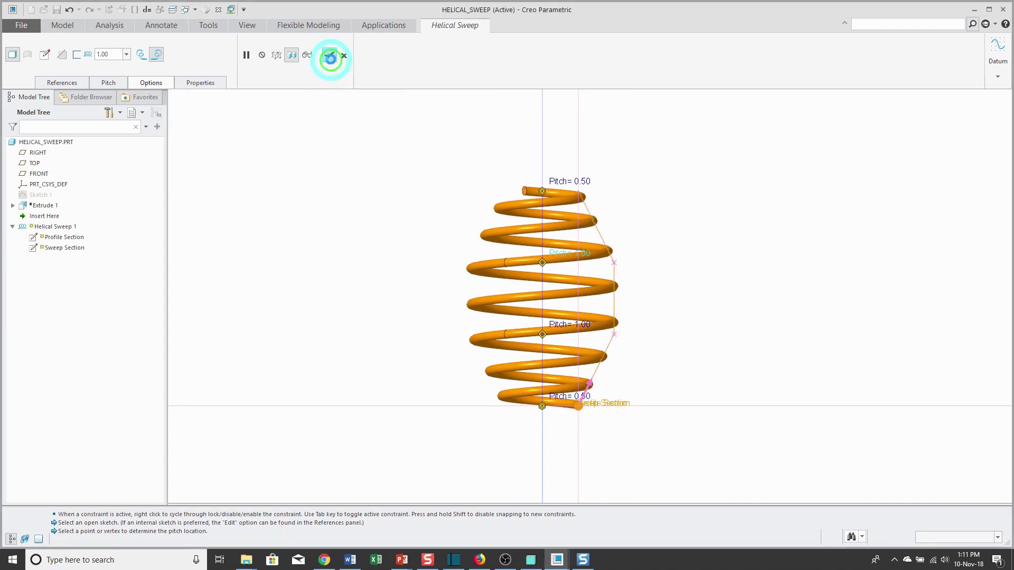
click(317, 228)
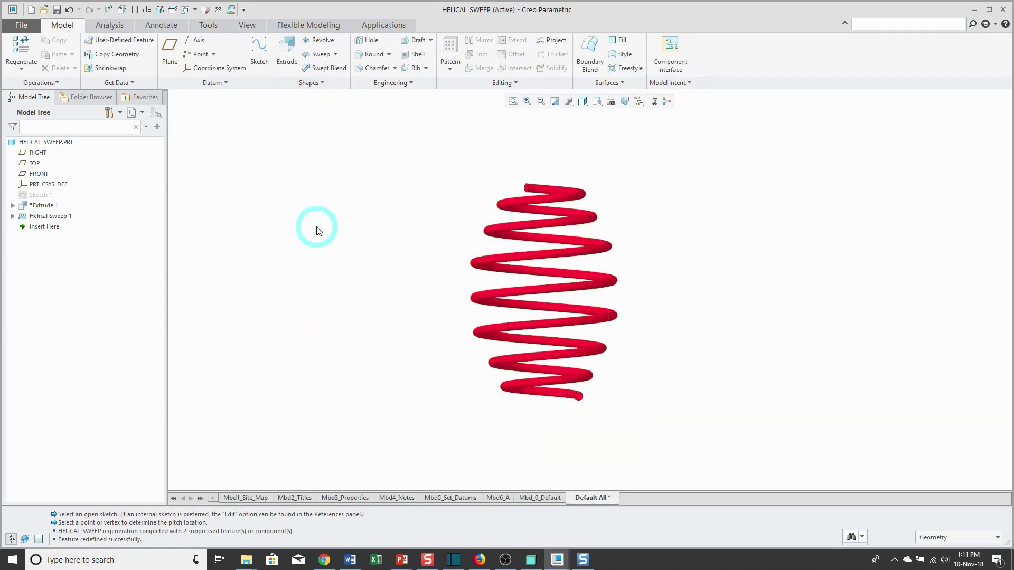
Create a datum graph feature with its default name and place a sketch coordinate system as its origin
click(226, 83)
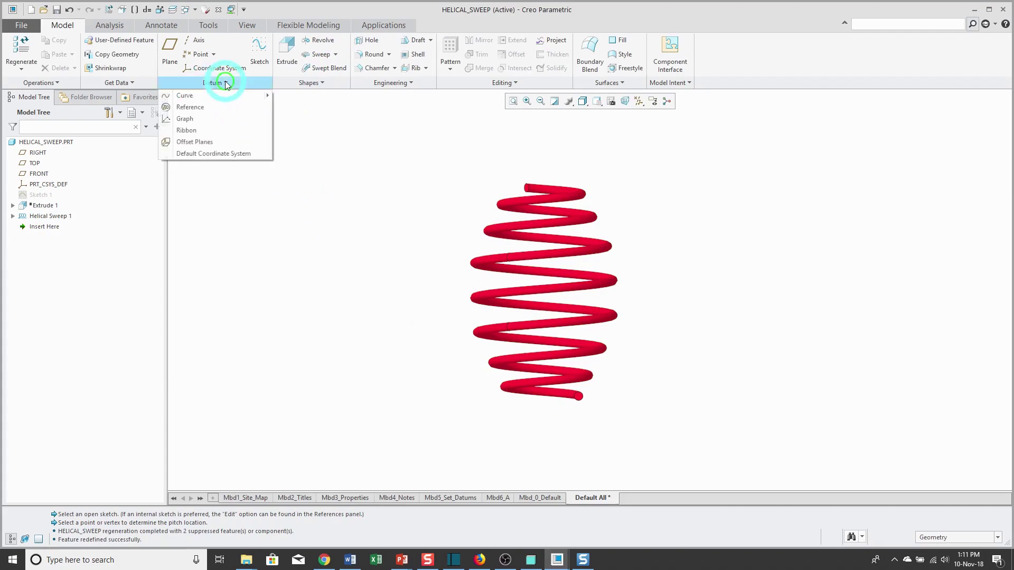
click(190, 121)
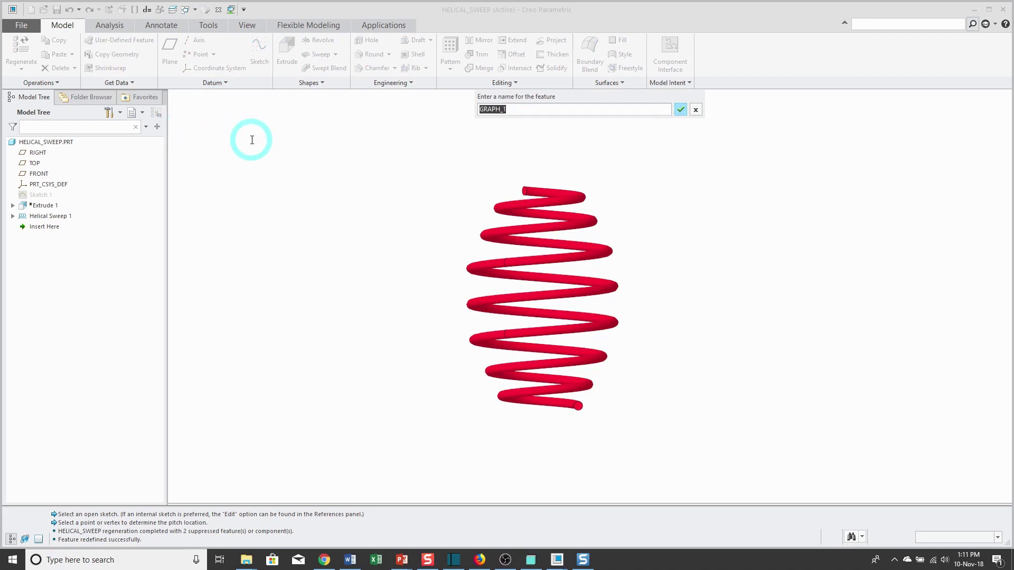
key(Return)
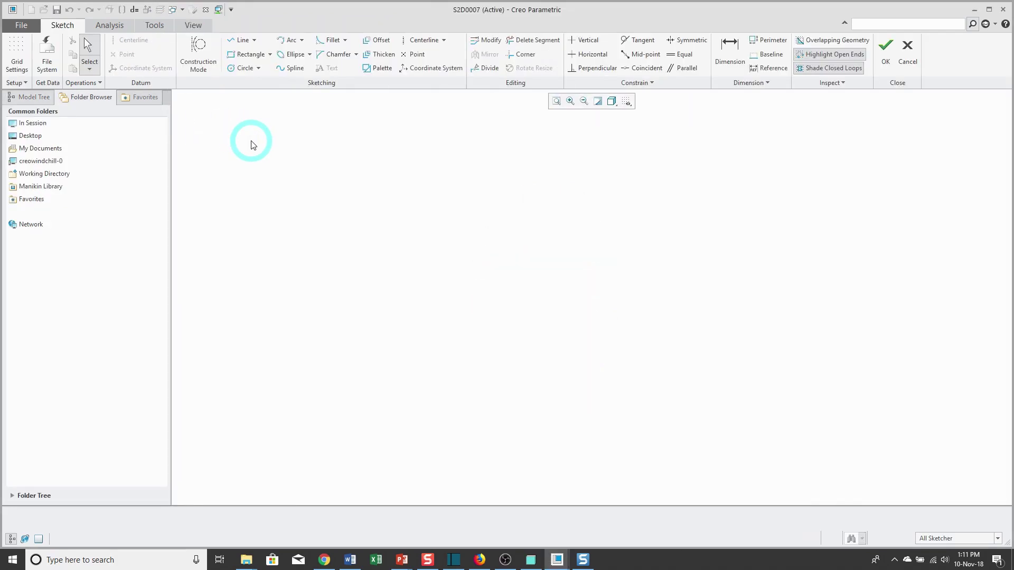
click(428, 69)
click(321, 347)
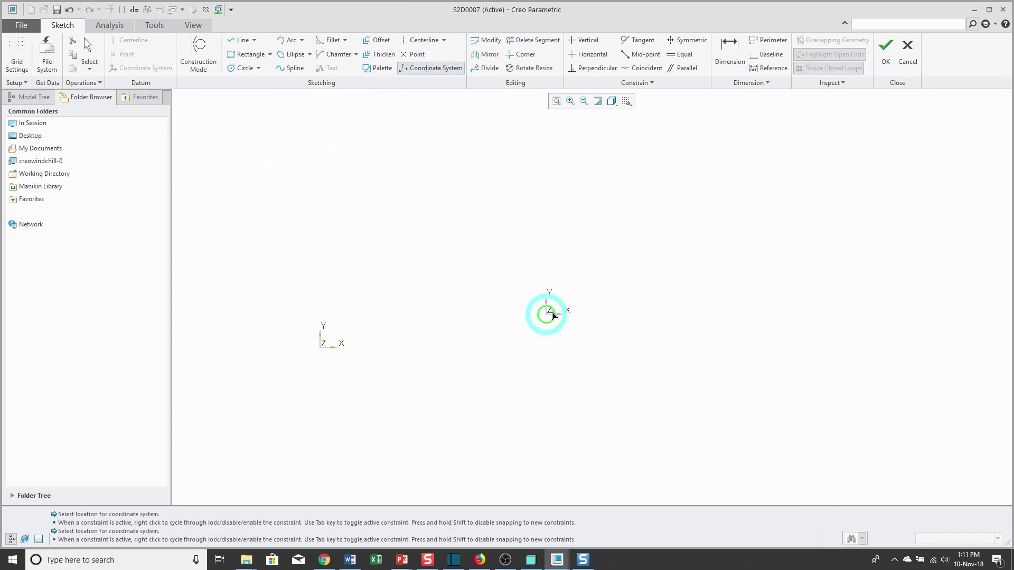
Draw a horizontal and a vertical centerline through the origin of the graph's coordinate system
click(421, 40)
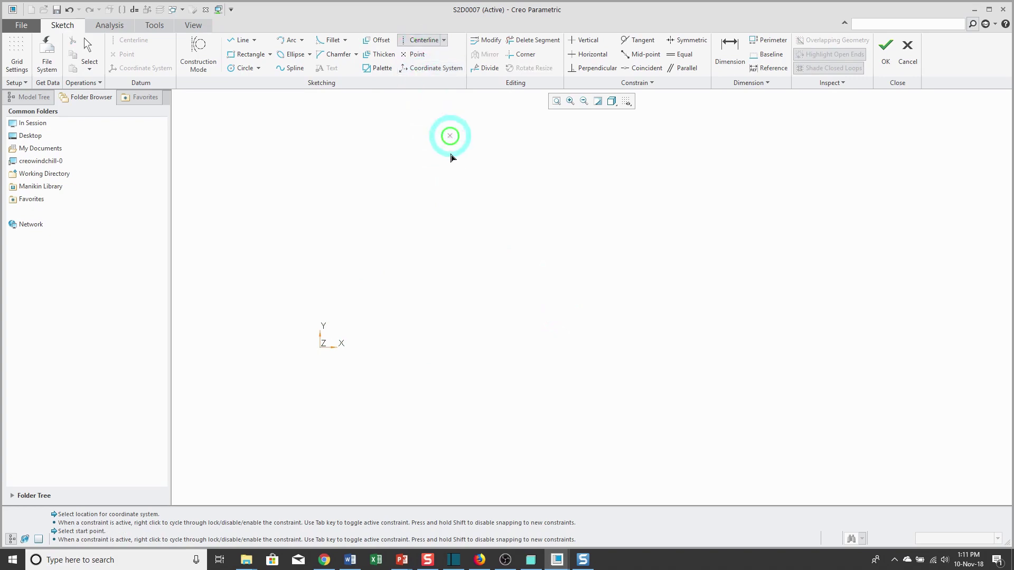
click(324, 347)
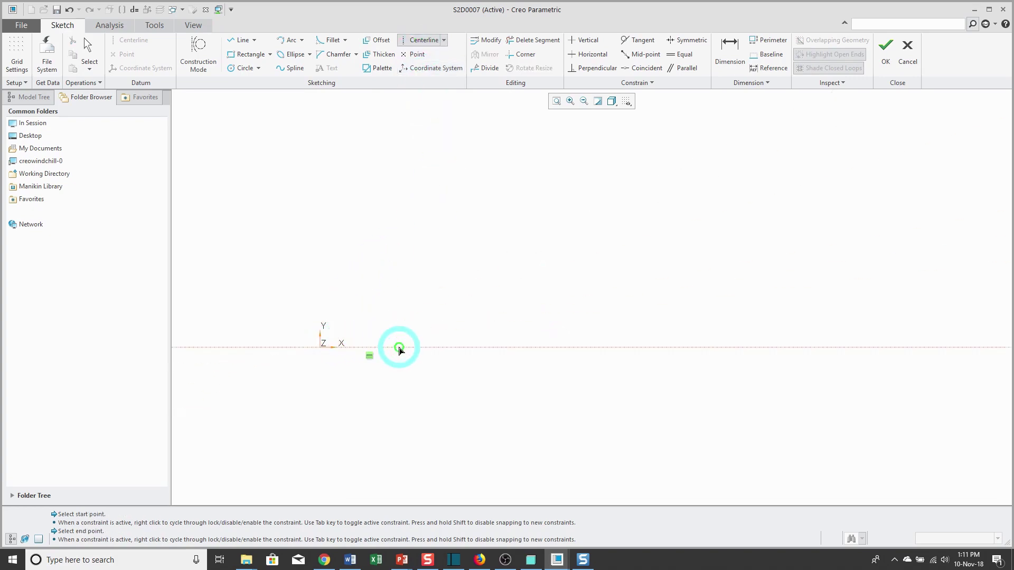
click(399, 350)
click(323, 347)
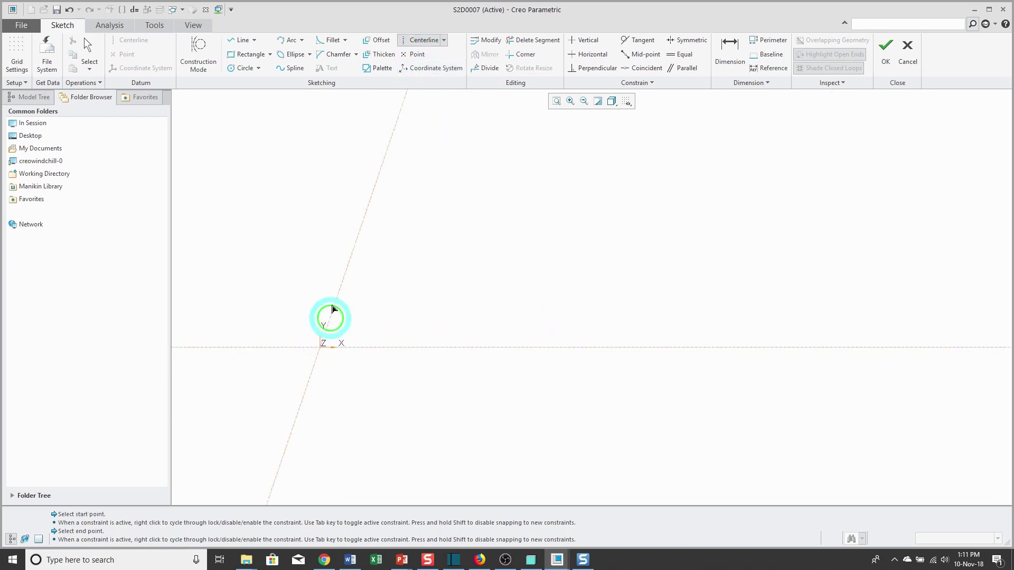
click(315, 241)
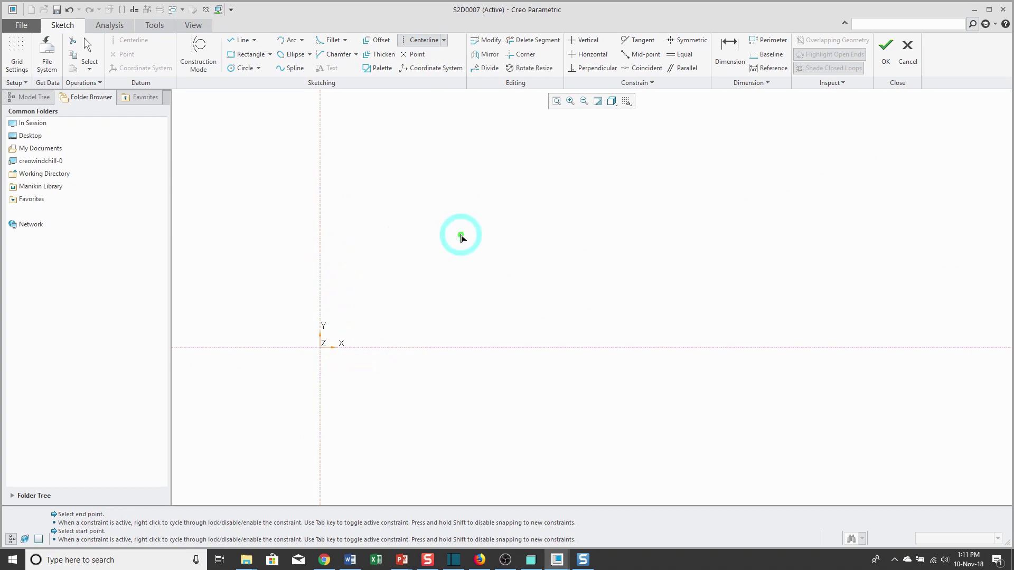
middle_click(459, 237)
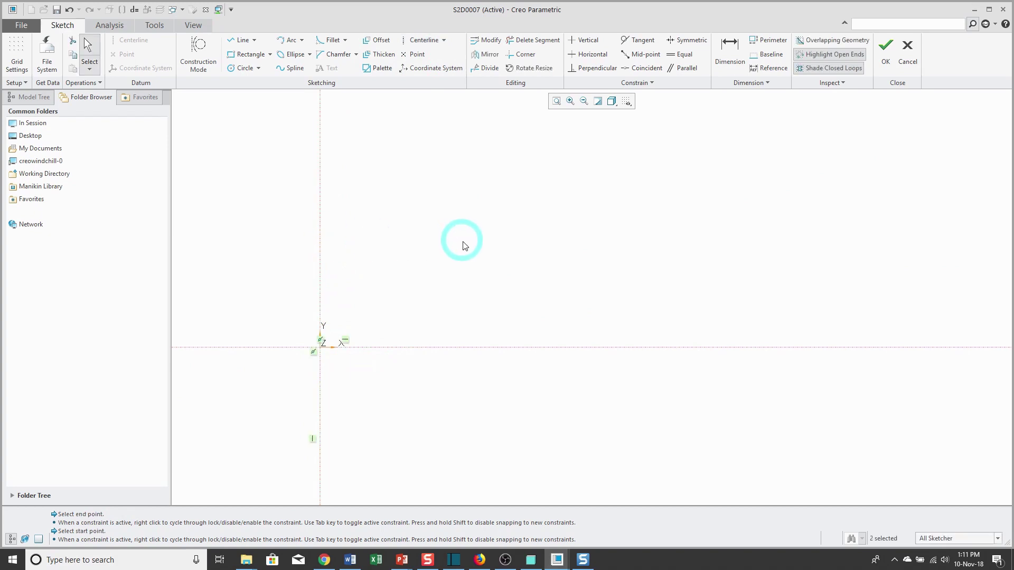
Sketch a rising, horizontal and falling line chain from the vertical centerline, with heights about 2.4, 5.3 and 2.2 and a flat part about 8.6 long
click(234, 44)
click(320, 286)
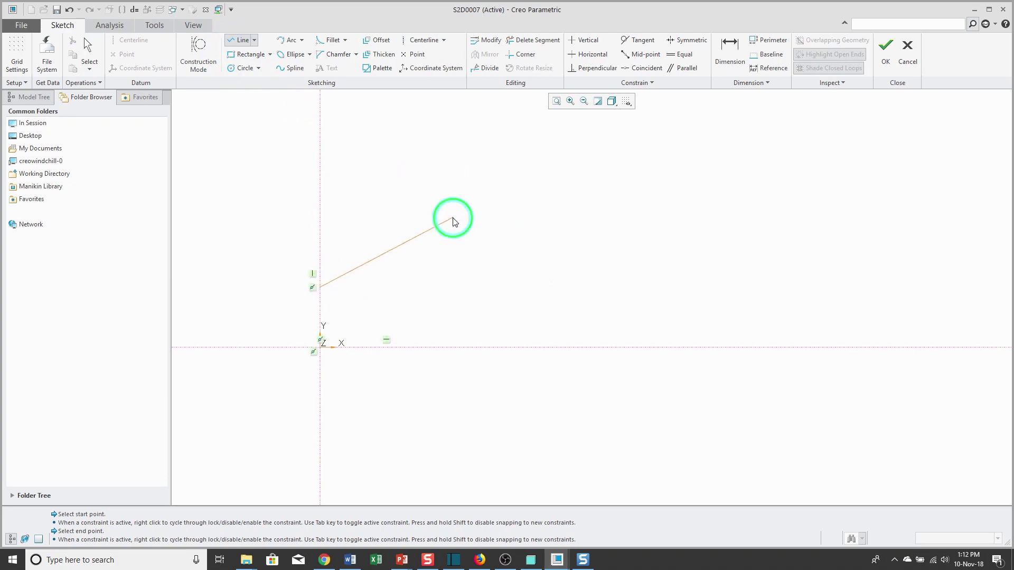
click(452, 218)
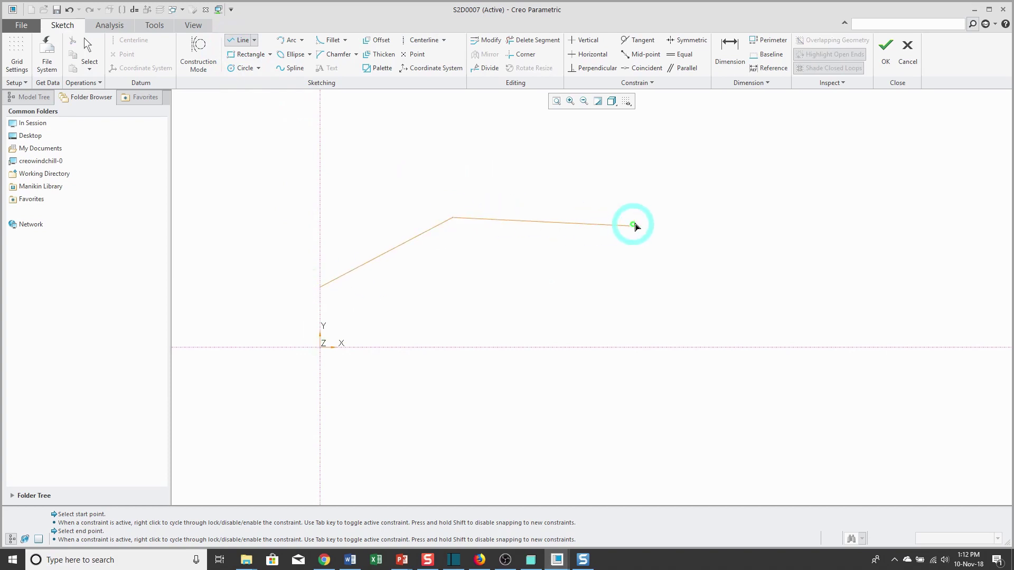
click(665, 217)
click(815, 293)
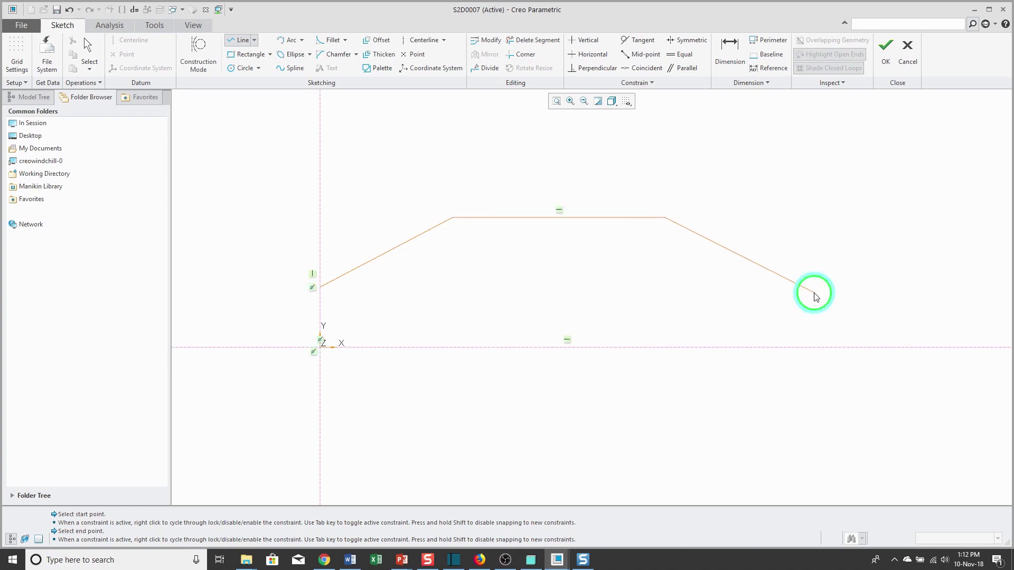
middle_click(891, 266)
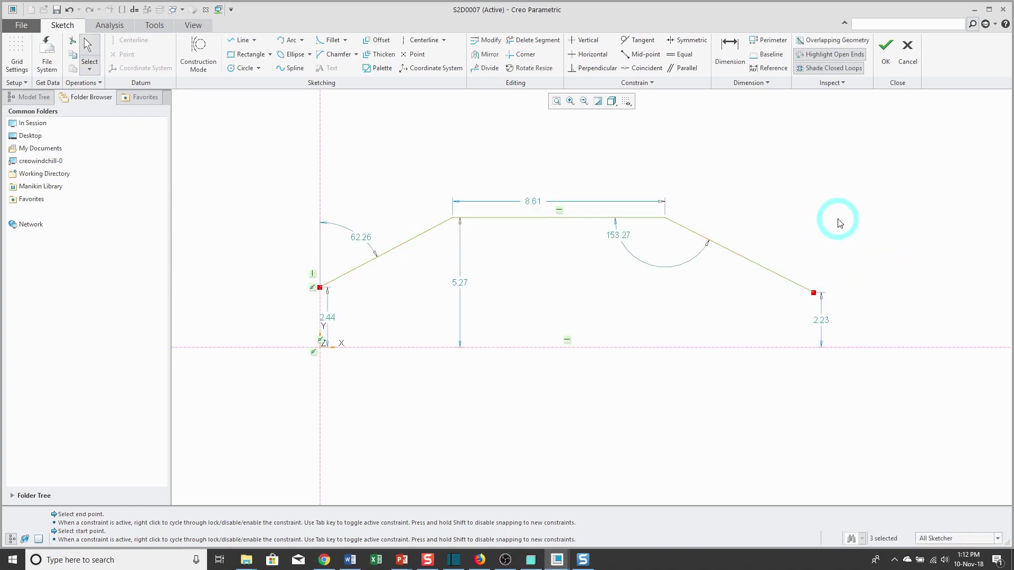
Constrain the two sloped lines to equal length and dimension the chain's overall horizontal length from the vertical centerline
click(681, 54)
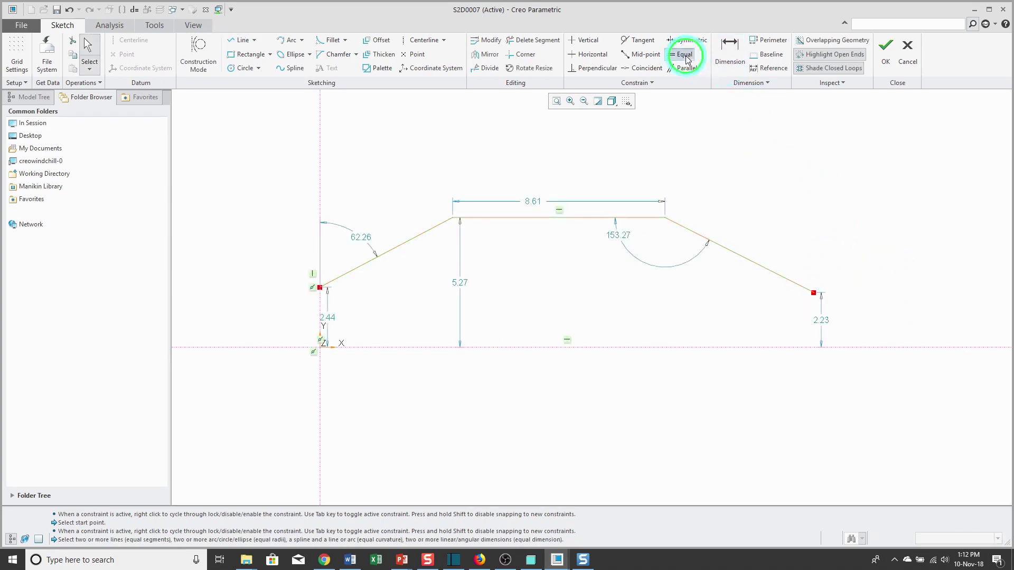
click(398, 246)
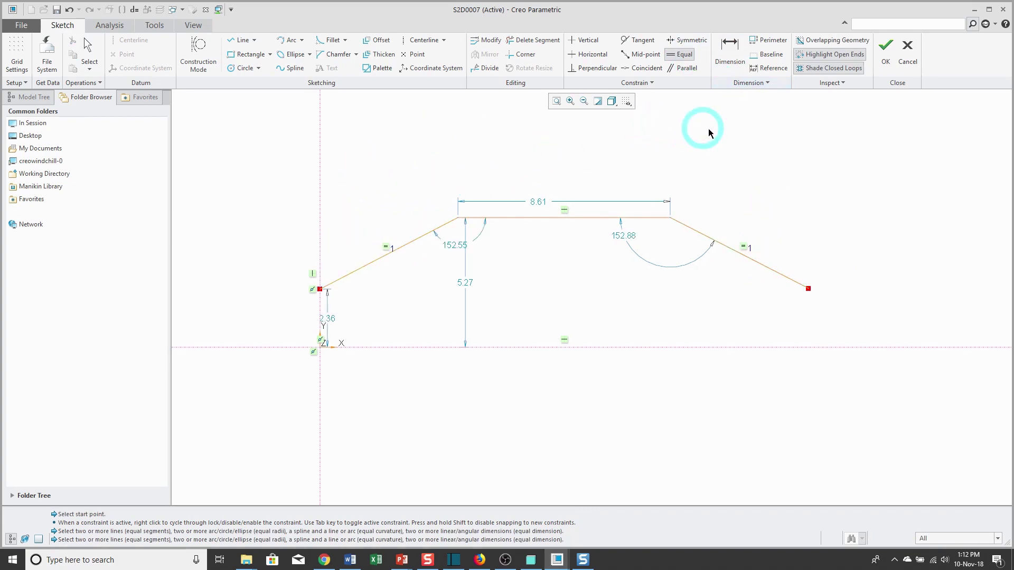
click(730, 63)
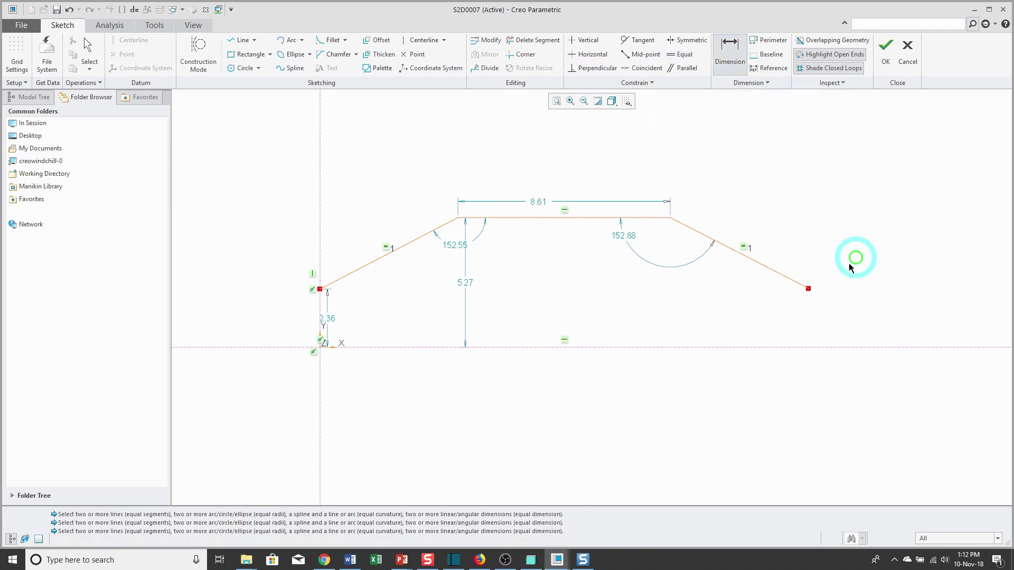
click(807, 288)
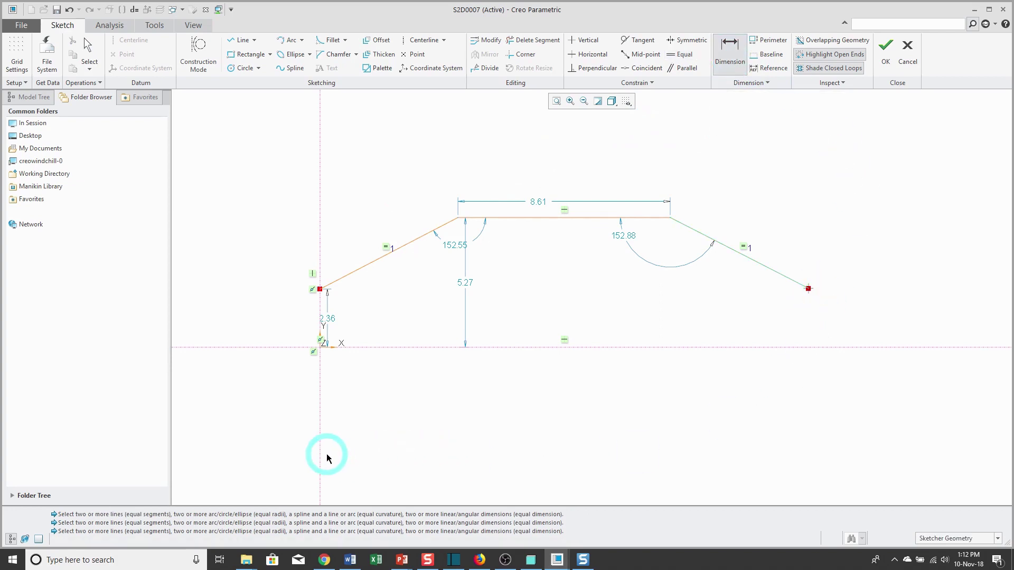
middle_click(577, 444)
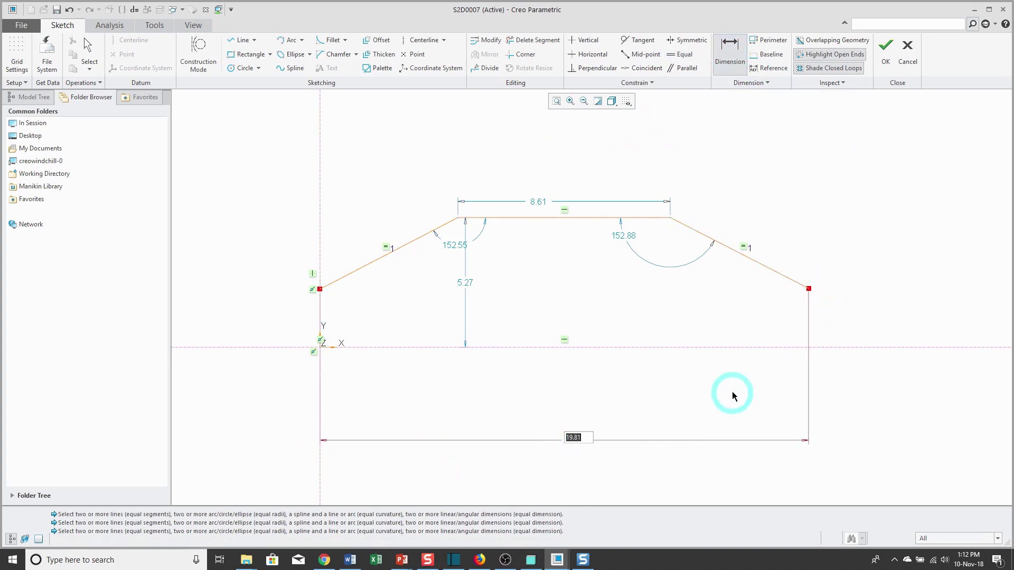
middle_click(733, 393)
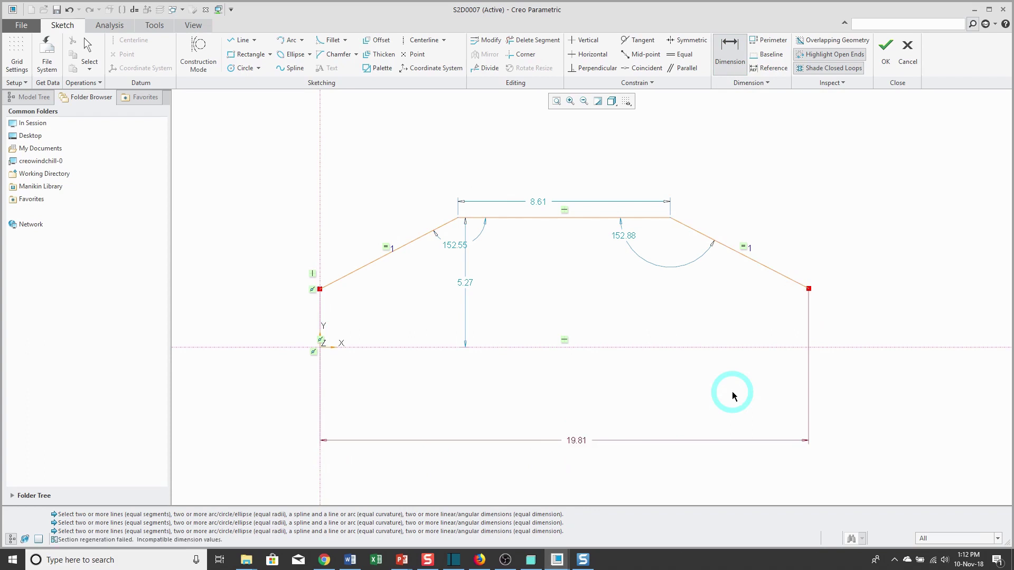
middle_click(694, 396)
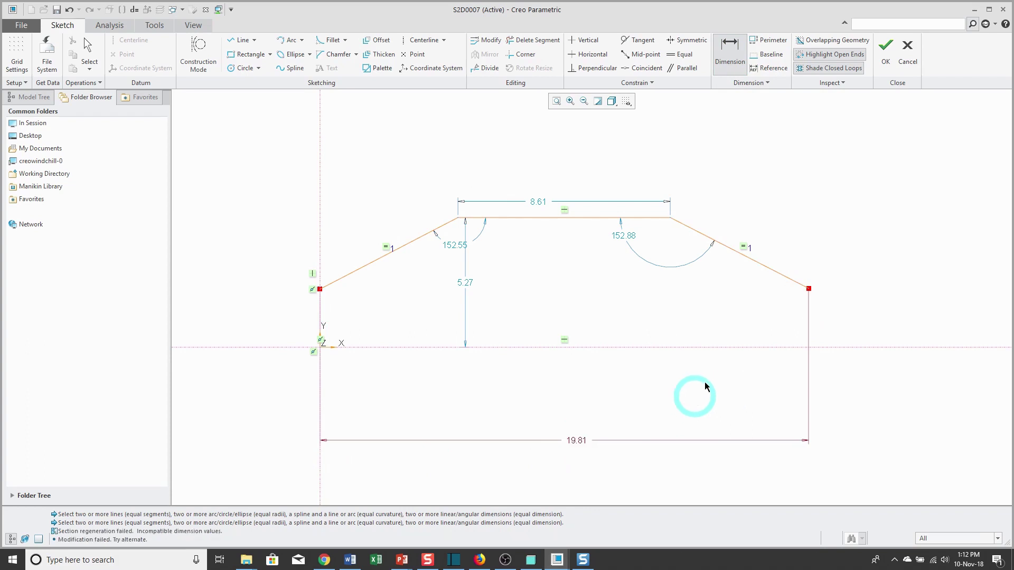
Dimension the flat top line of the graph with a length of 2
click(579, 217)
middle_click(569, 172)
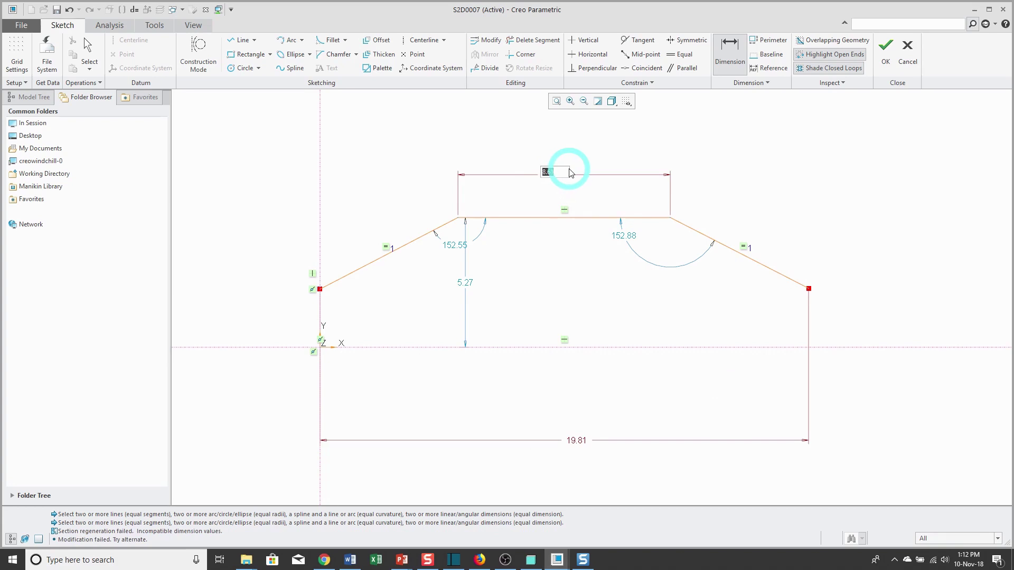
text(2)
key(Return)
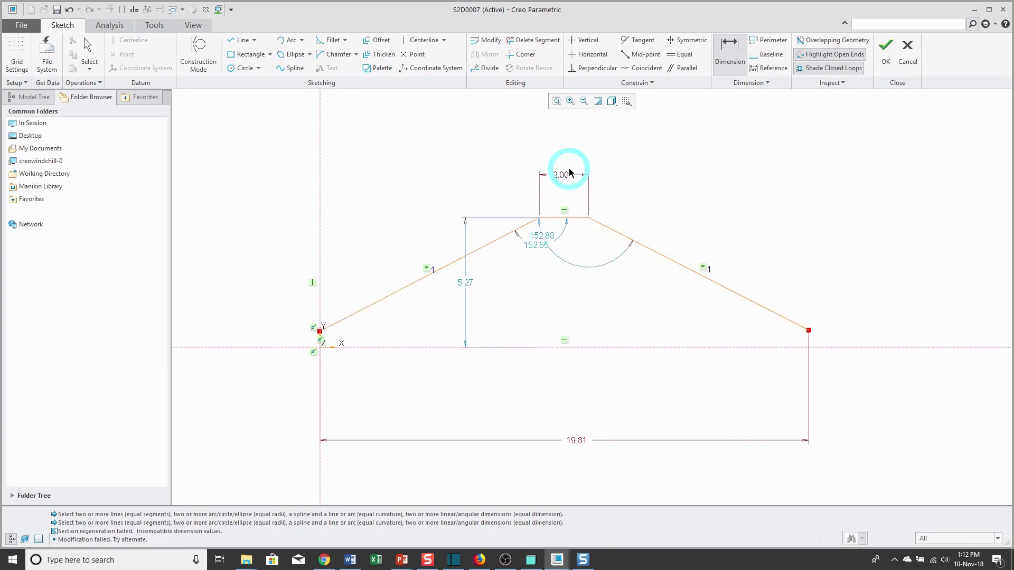
Set the chain's overall horizontal length to 6
middle_click(573, 407)
click(576, 441)
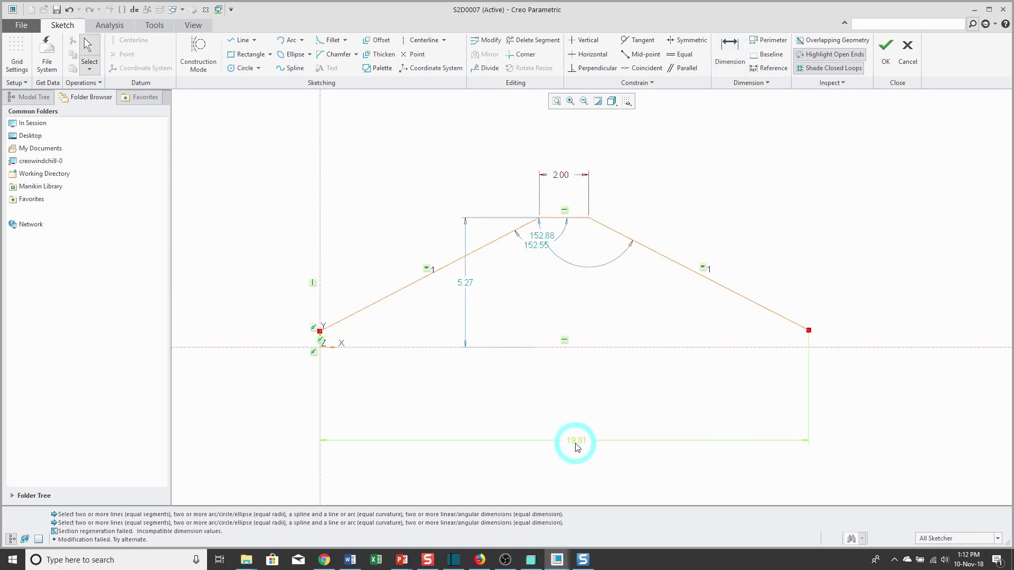
double_click(576, 442)
text(6)
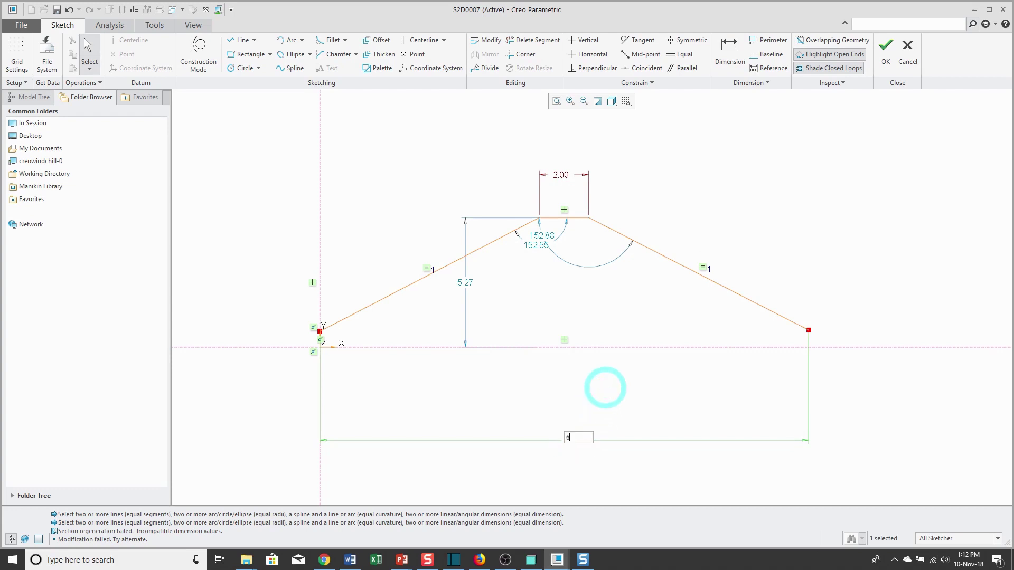
middle_click(606, 389)
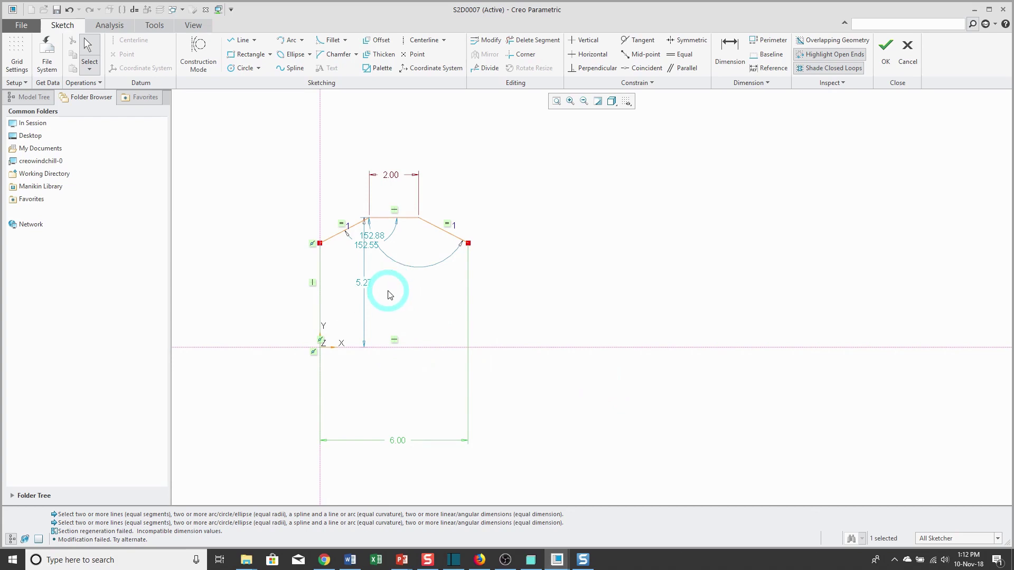
Dimension the height of the falling line's free end above the horizontal centerline
click(747, 56)
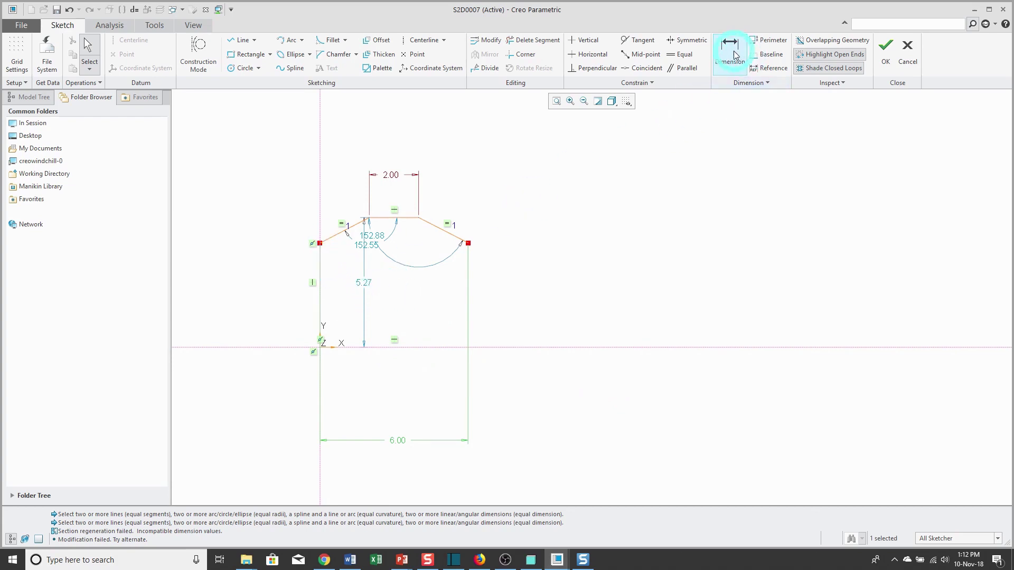
click(467, 243)
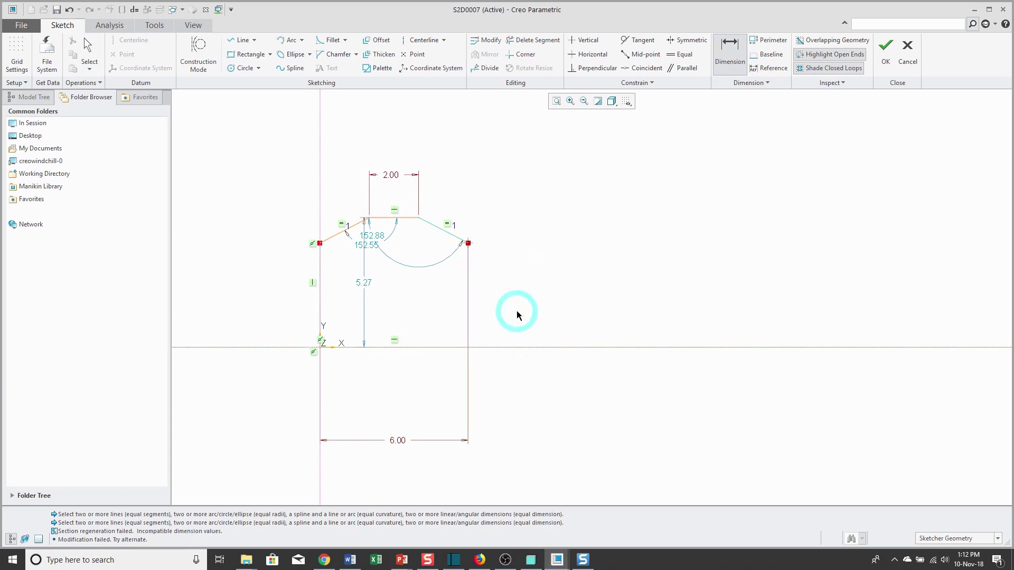
middle_click(517, 315)
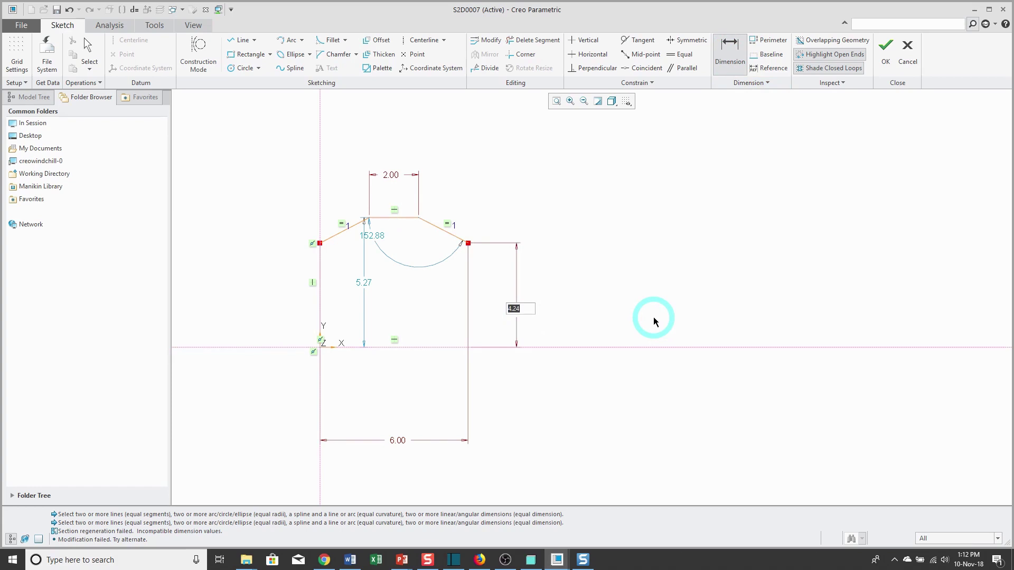
Try to set the free end's height to 0.25 and undo the change
key(BackSpace)
key(Return)
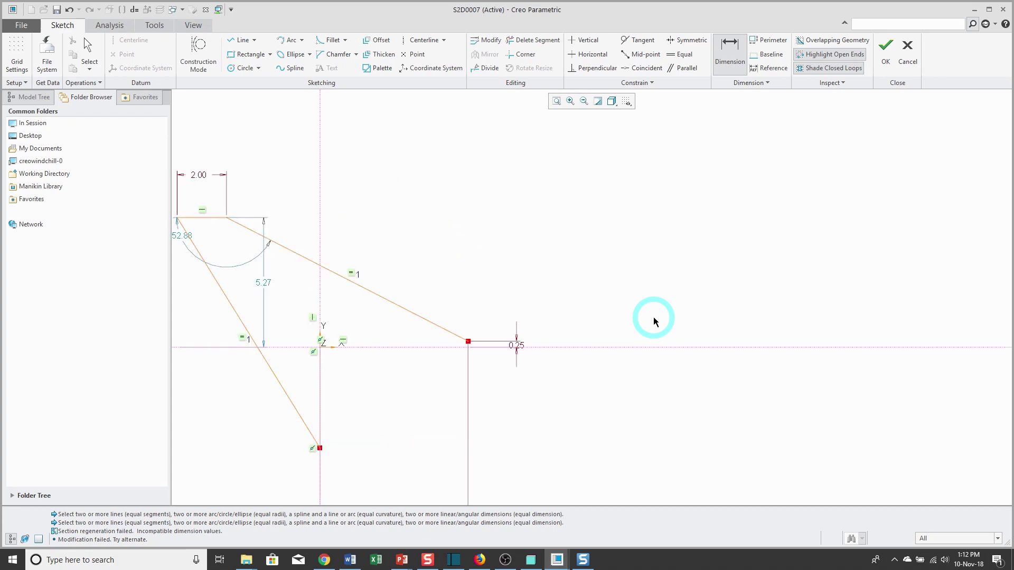
click(70, 11)
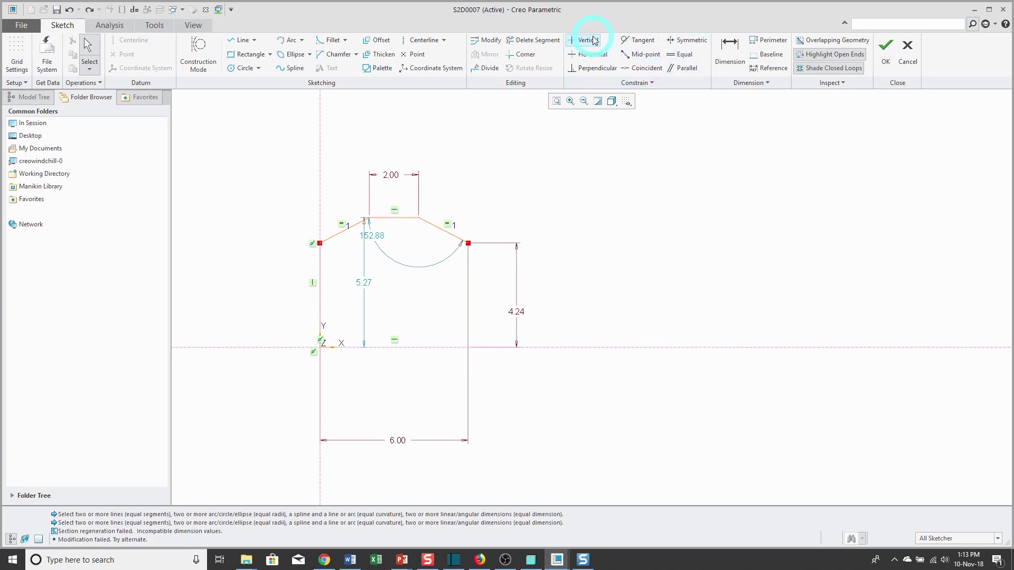
Constrain the two open ends of the line chain to be horizontally aligned
click(592, 54)
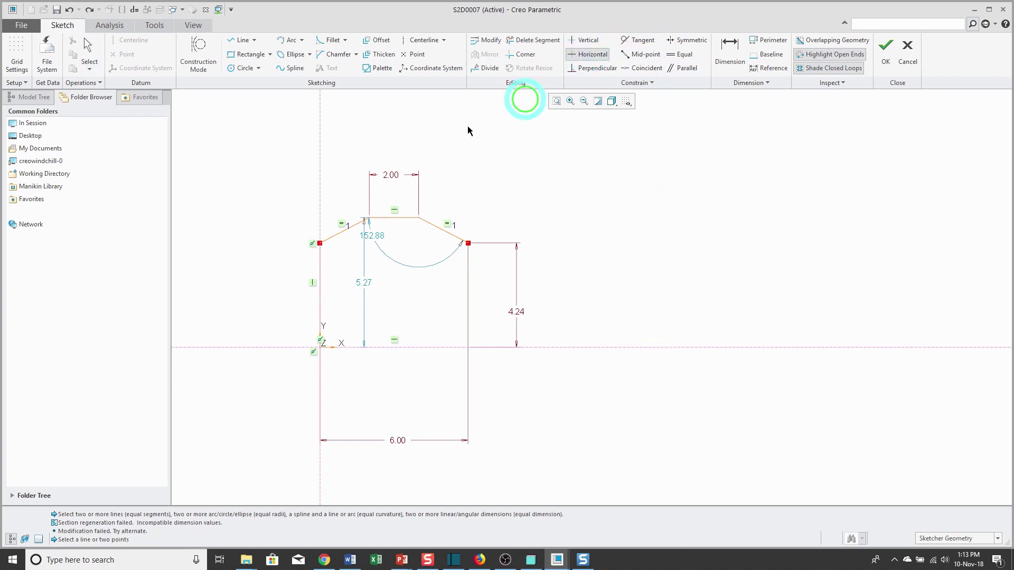
click(321, 244)
click(468, 243)
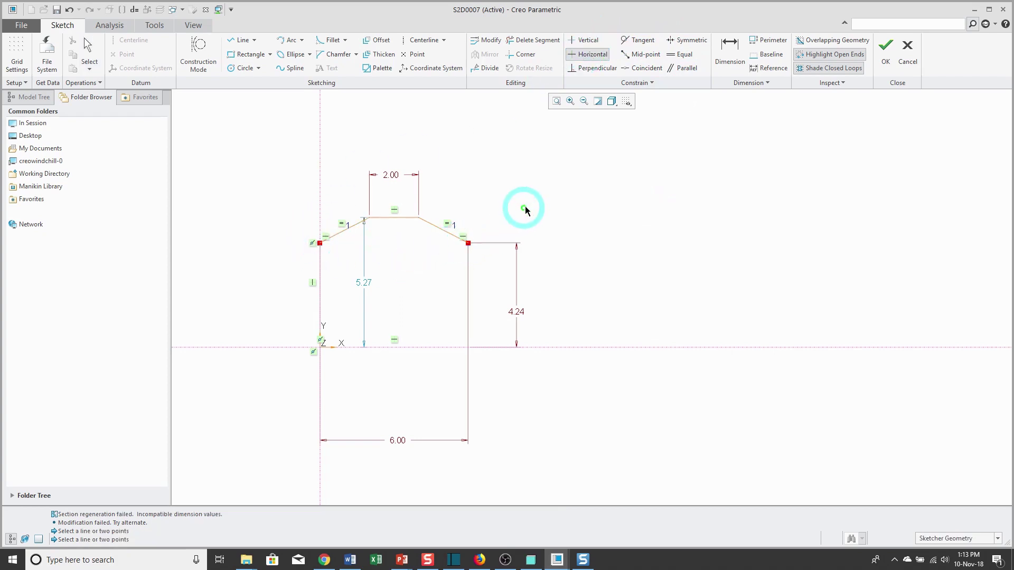
middle_click(543, 216)
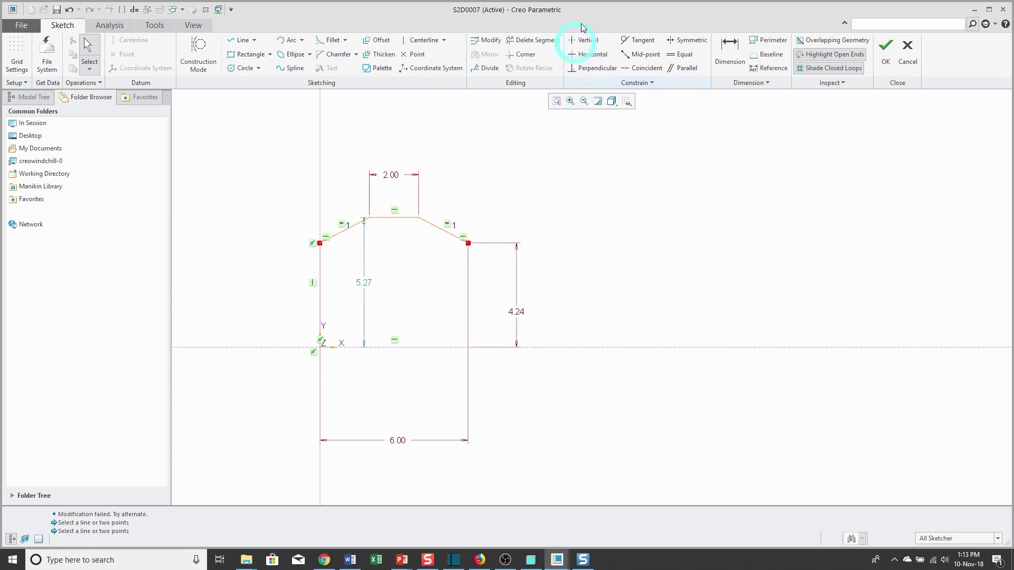
Modify the end height to 0.25 and the flat line's height to 1 together, with automatic regeneration turned off
click(487, 40)
click(519, 312)
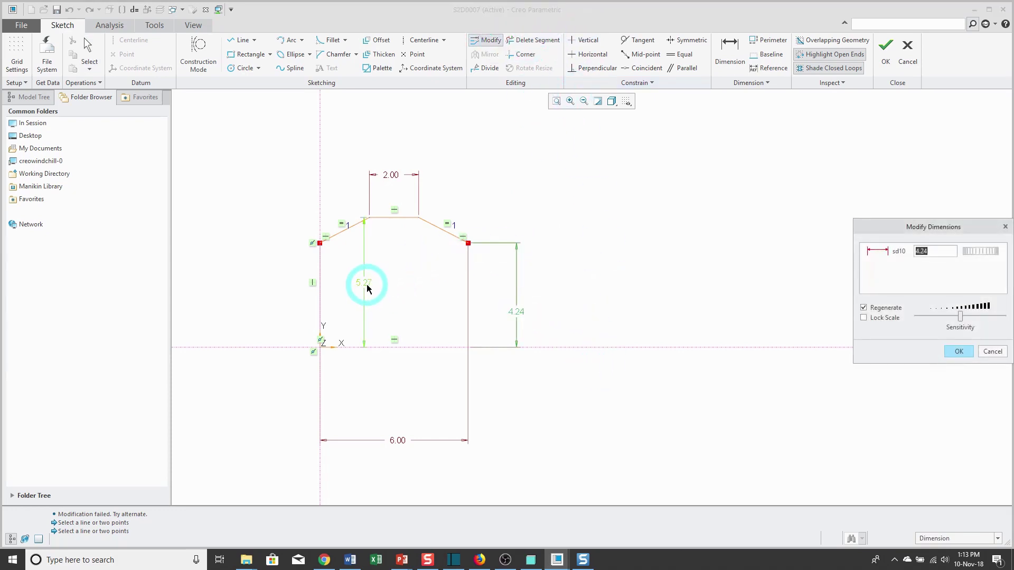
click(368, 288)
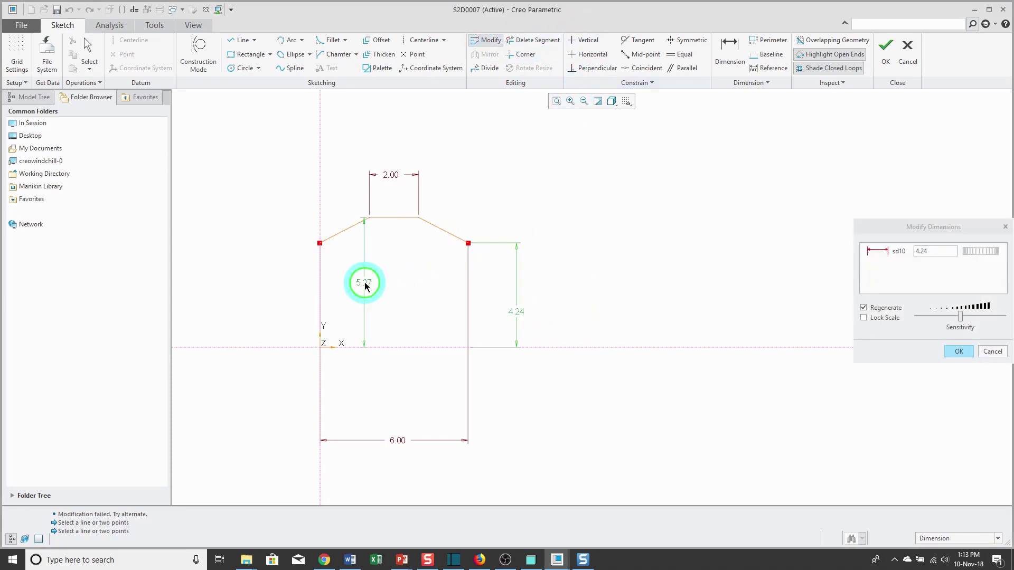
click(864, 308)
click(925, 252)
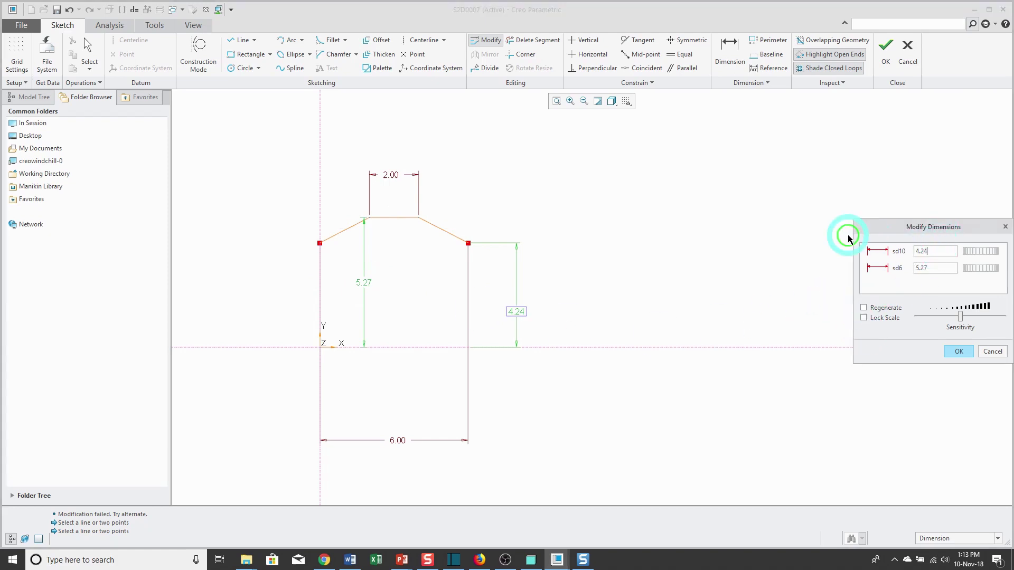
double_click(945, 251)
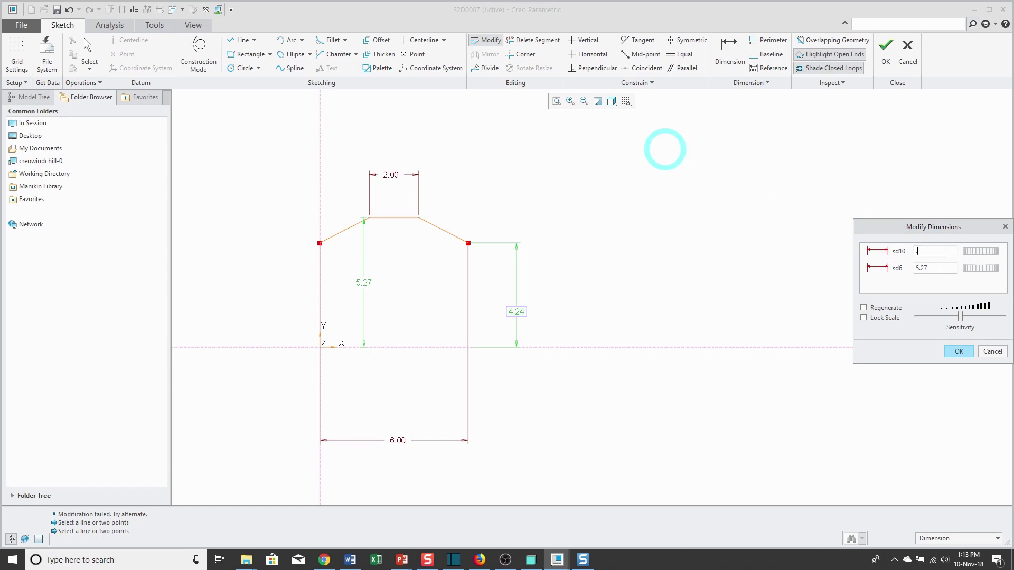
double_click(921, 268)
text(1)
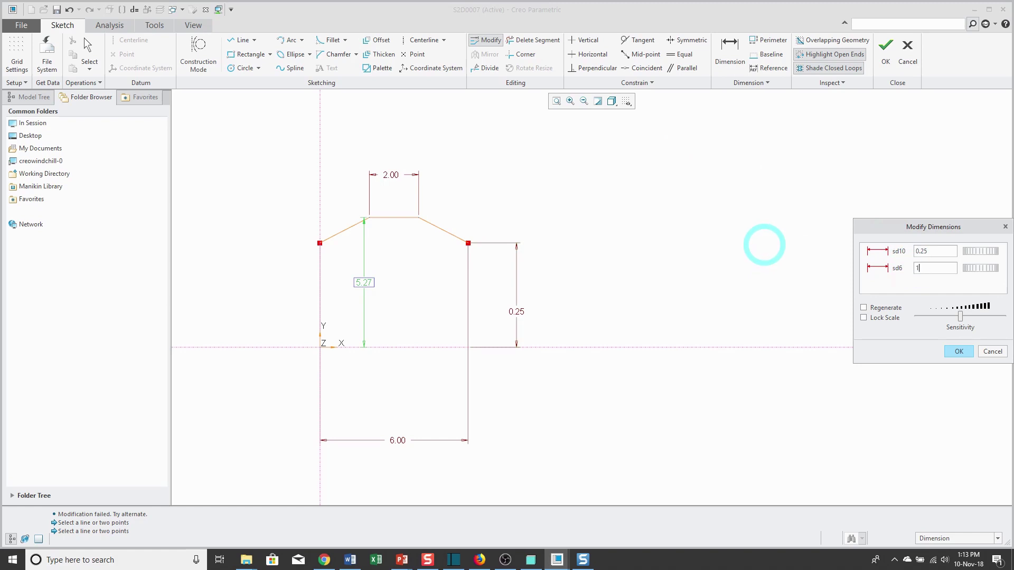
key(Return)
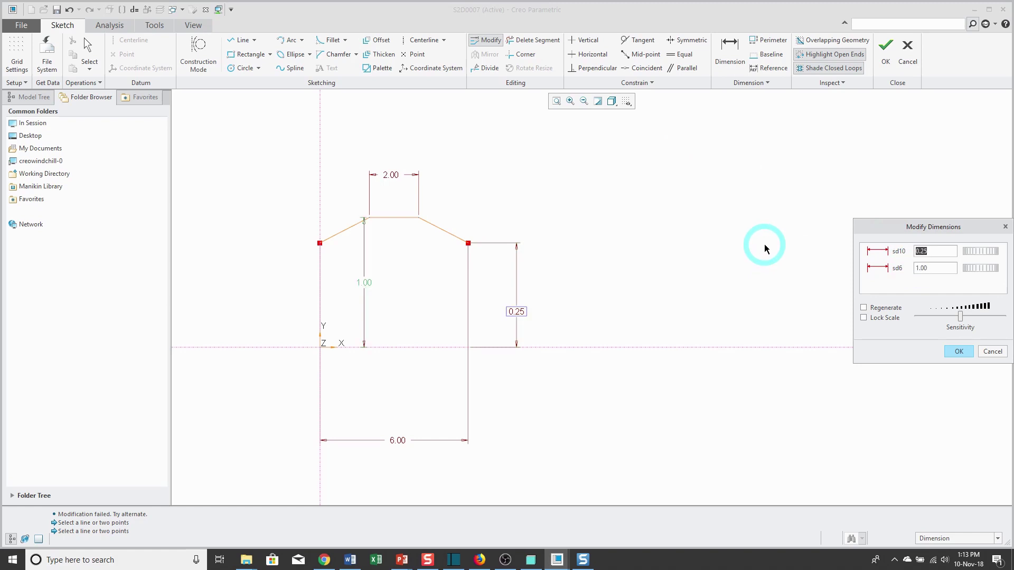
click(959, 351)
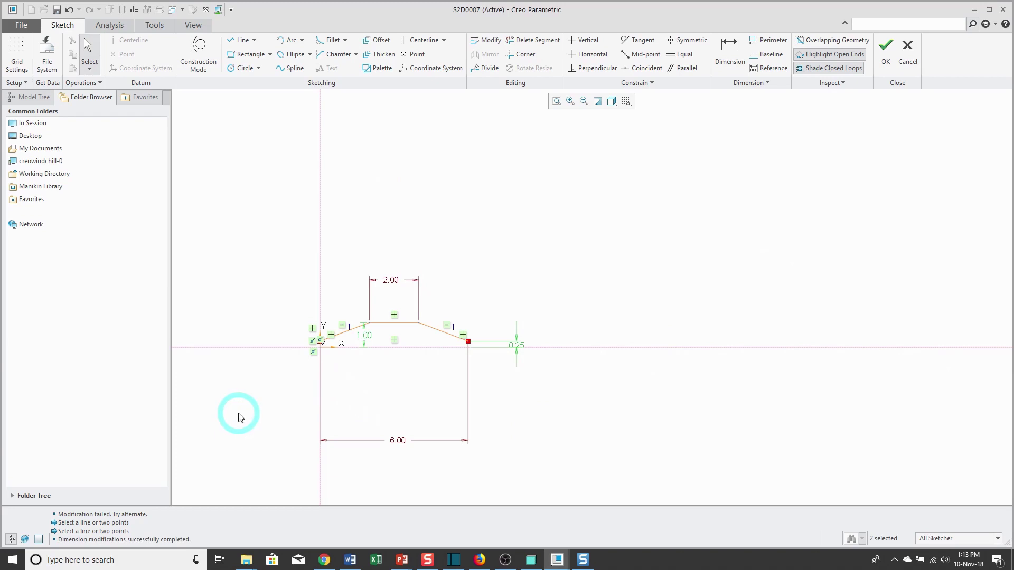
click(297, 399)
scroll(304, 389, up, 3)
scroll(304, 389, up, 1)
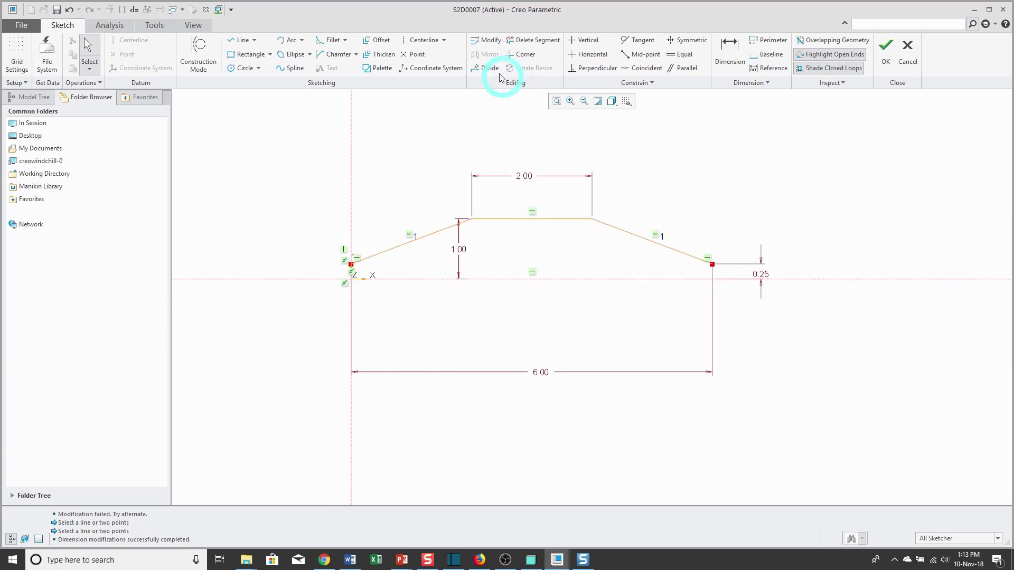
click(490, 42)
click(523, 174)
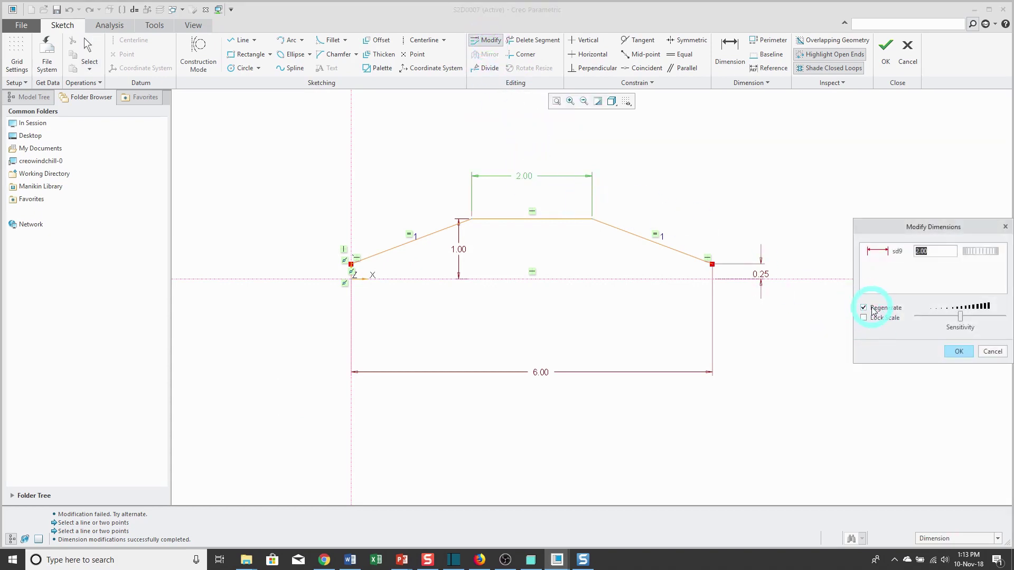
click(995, 352)
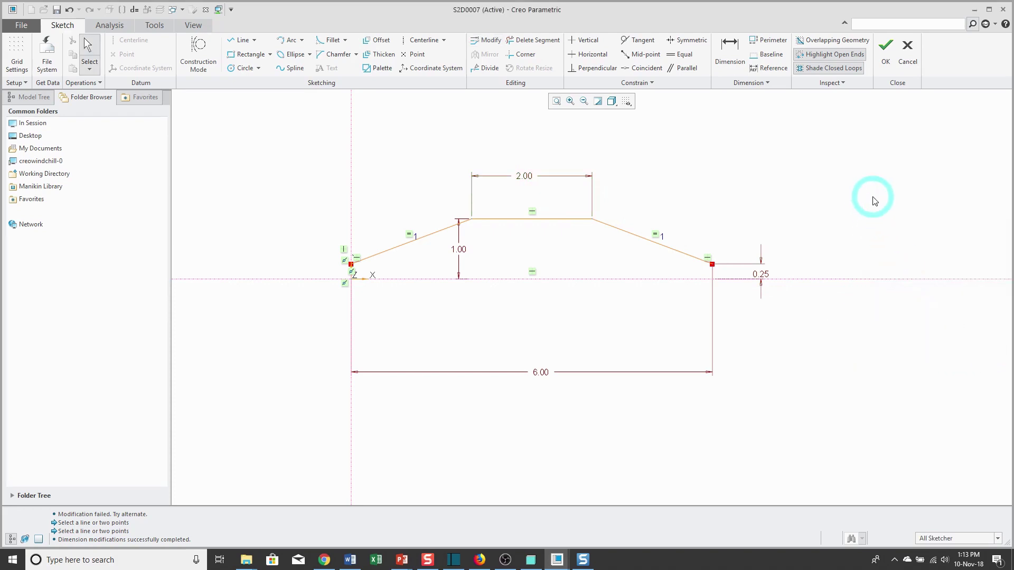
Accept the graph sketch and try to move GRAPH_1 ahead of the helical sweep in the model tree
click(886, 49)
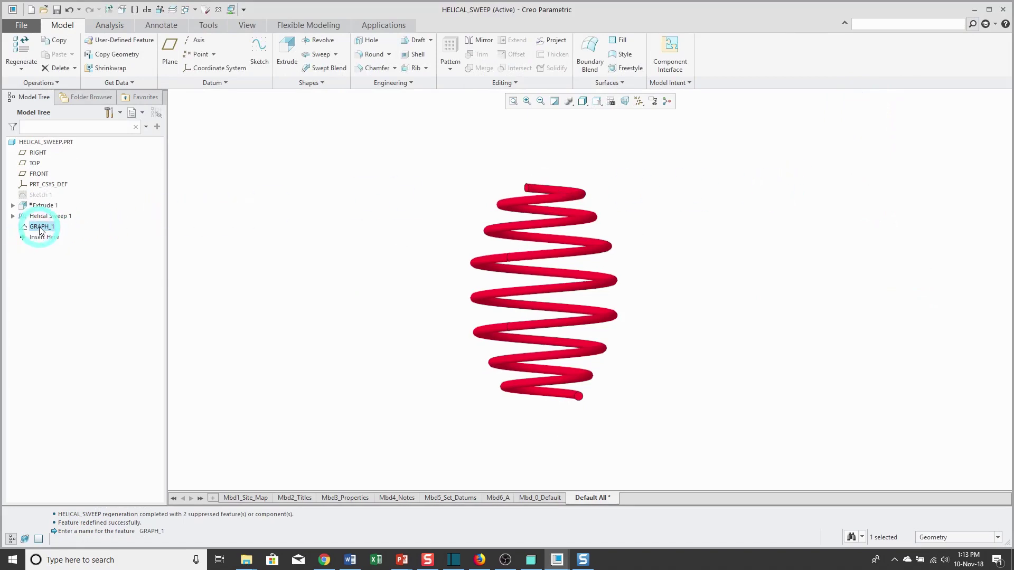
drag(41, 231, 49, 205)
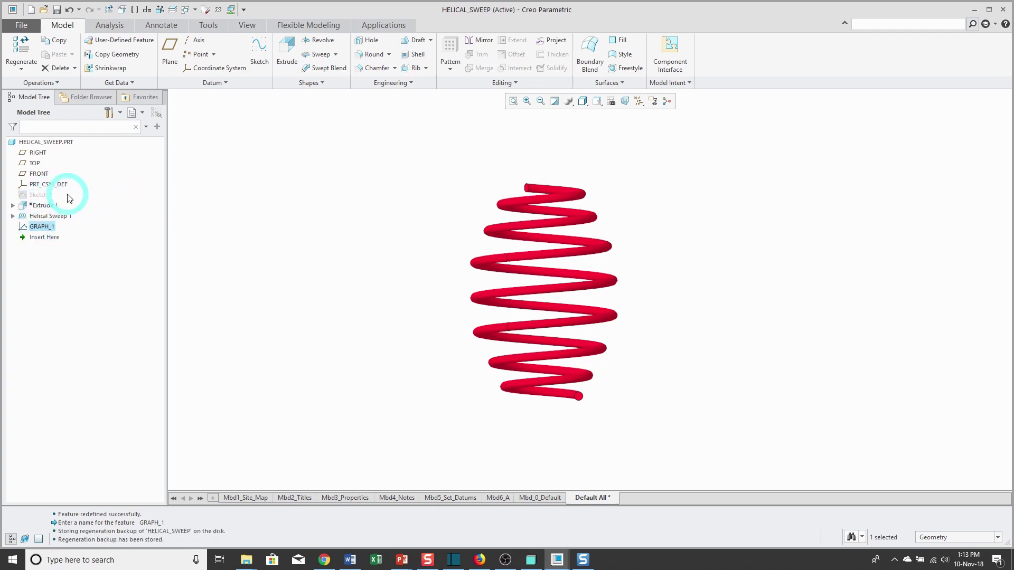
Resume the suppressed Extrude 1 feature
click(48, 207)
right_click(48, 207)
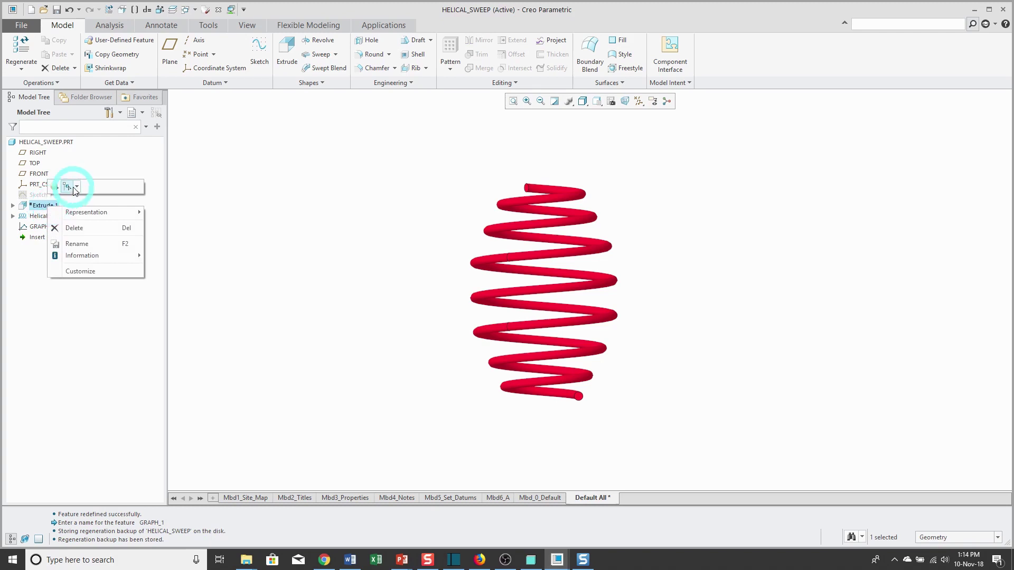
click(55, 187)
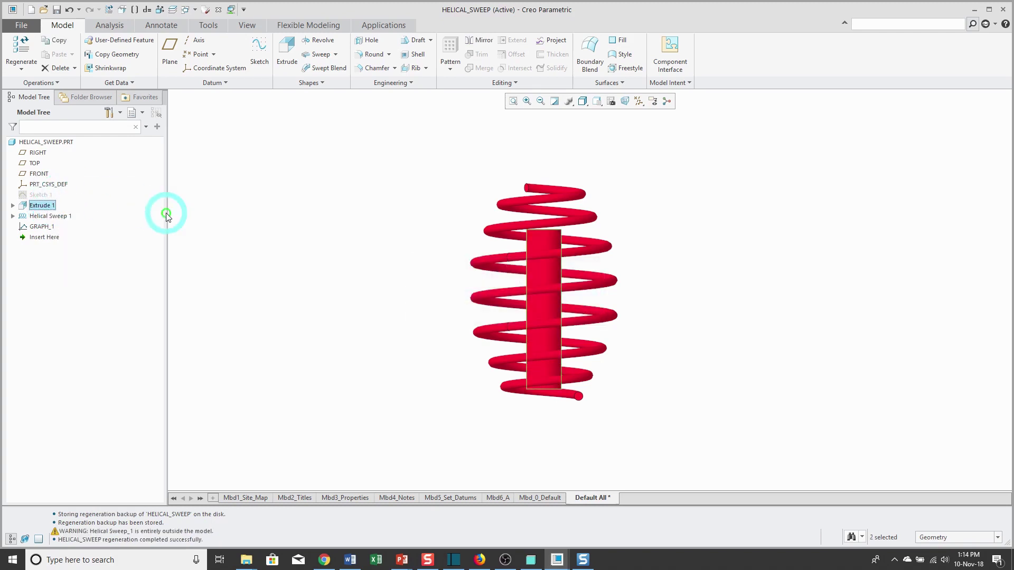
Move GRAPH_1 ahead of Extrude 1 in the model tree and suppress Extrude 1
click(45, 227)
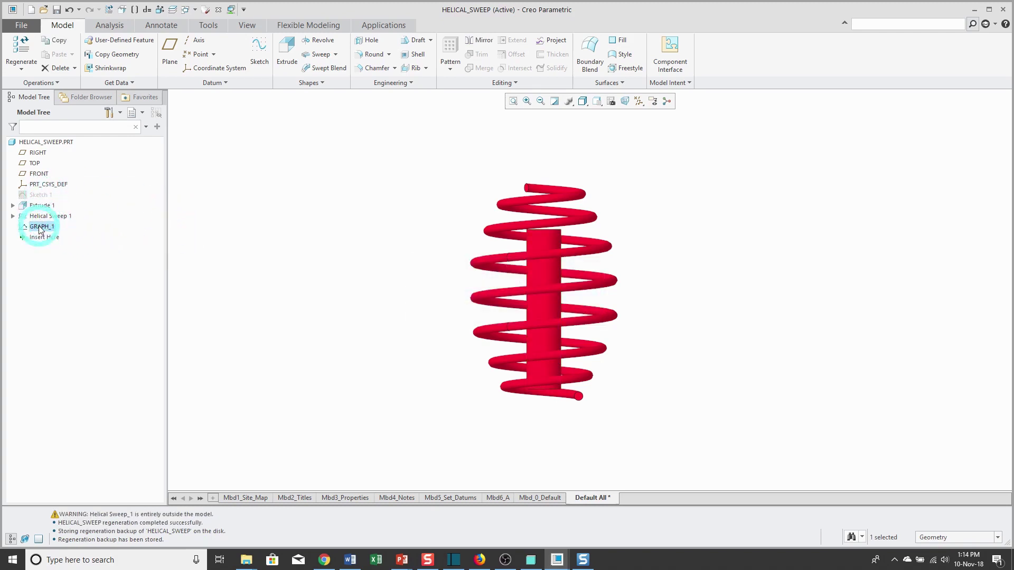
drag(40, 228, 37, 199)
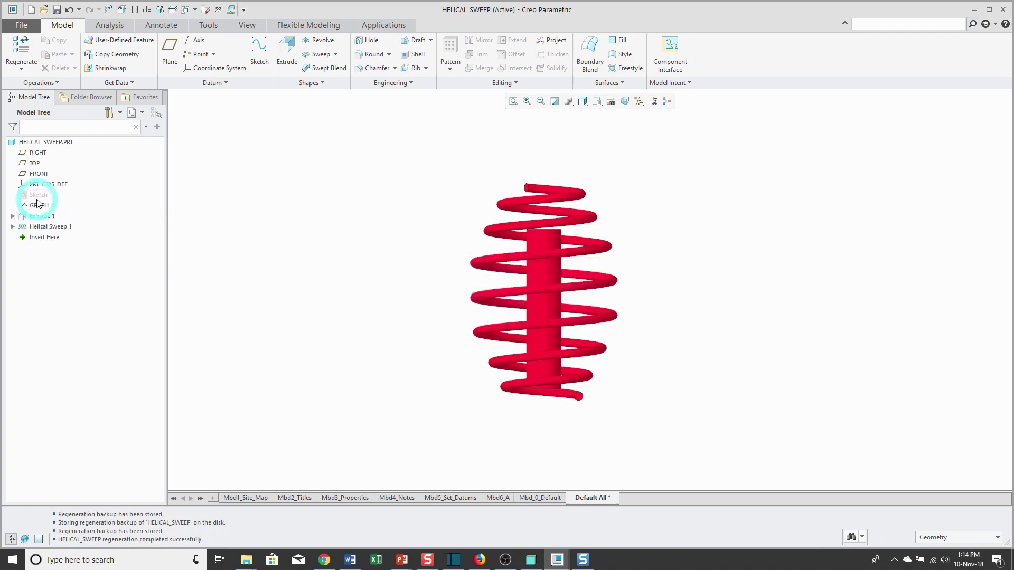
click(43, 216)
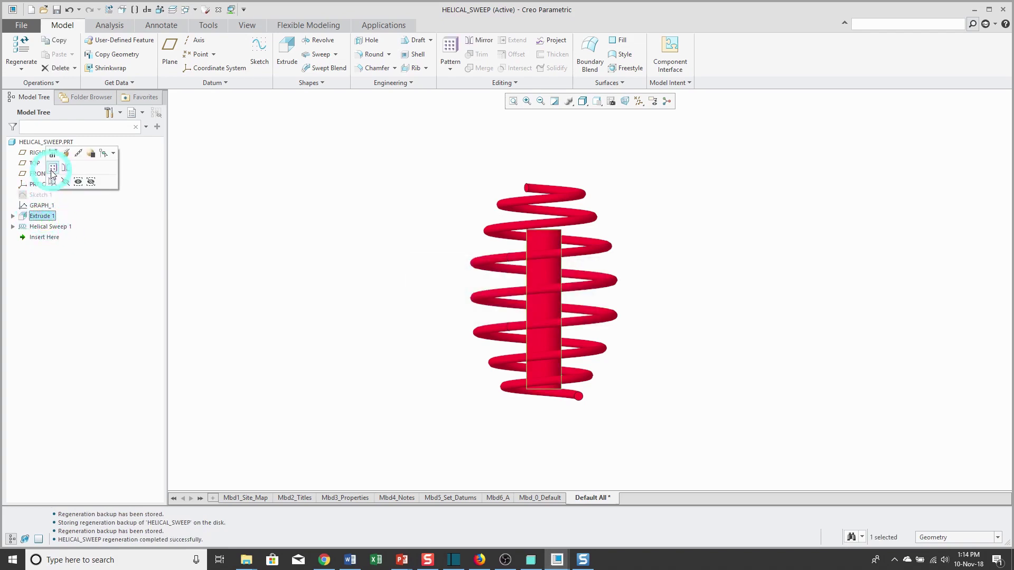
click(91, 153)
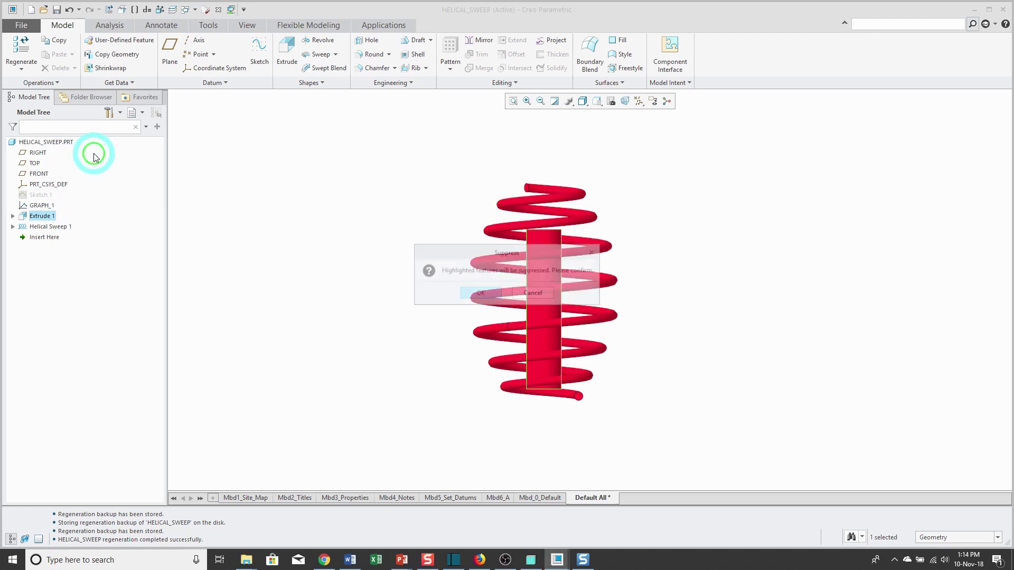
click(475, 292)
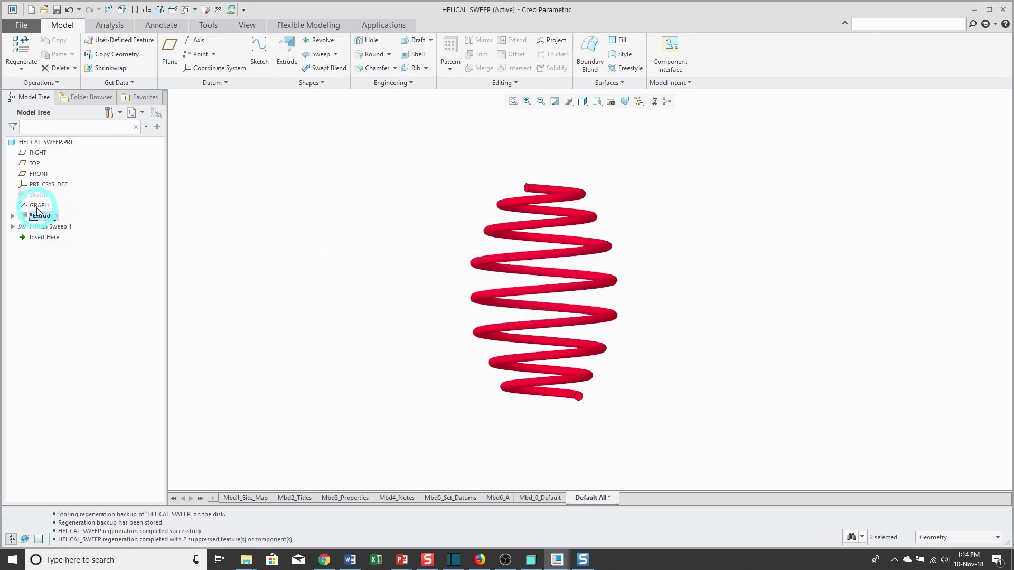
Redefine Helical Sweep 1, open its sweep section sketch and bring up the section's relations with the local parameters collapsed
click(47, 227)
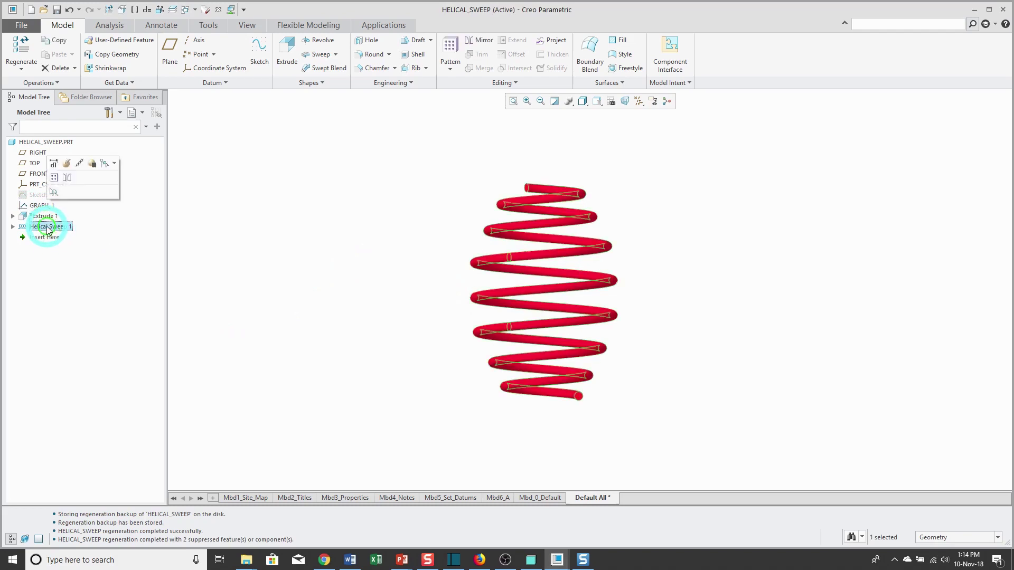
click(66, 165)
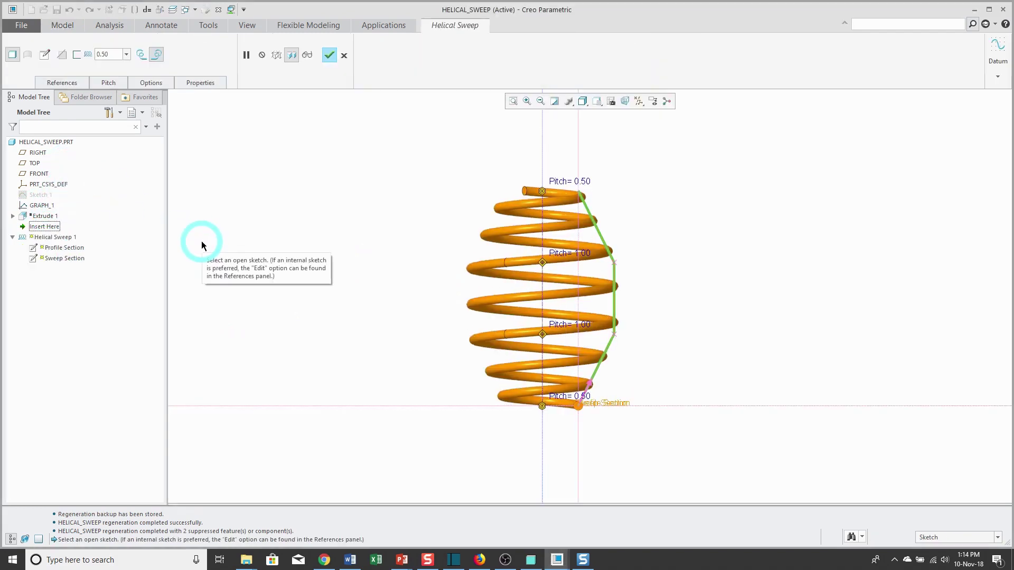
click(44, 57)
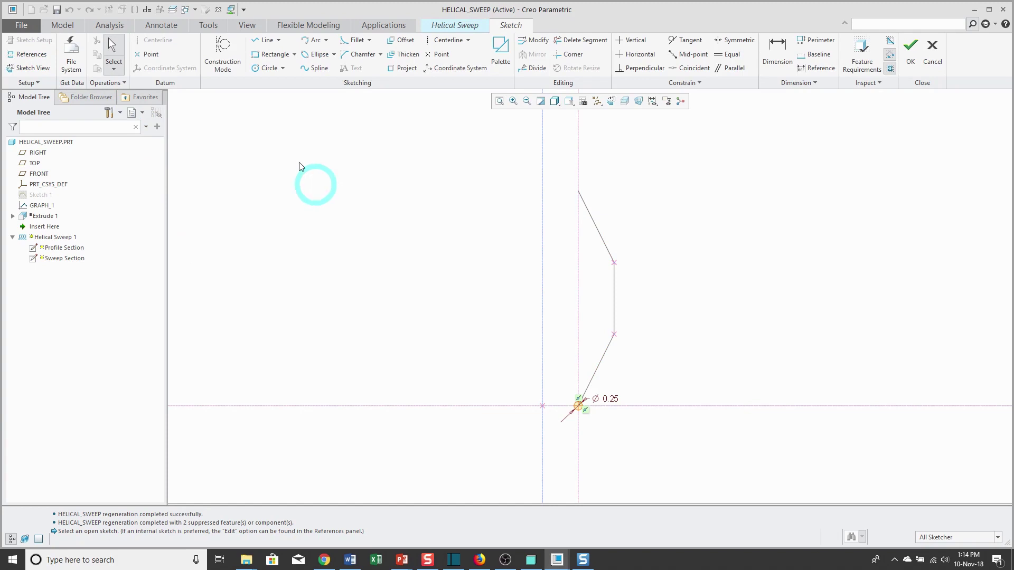
click(209, 25)
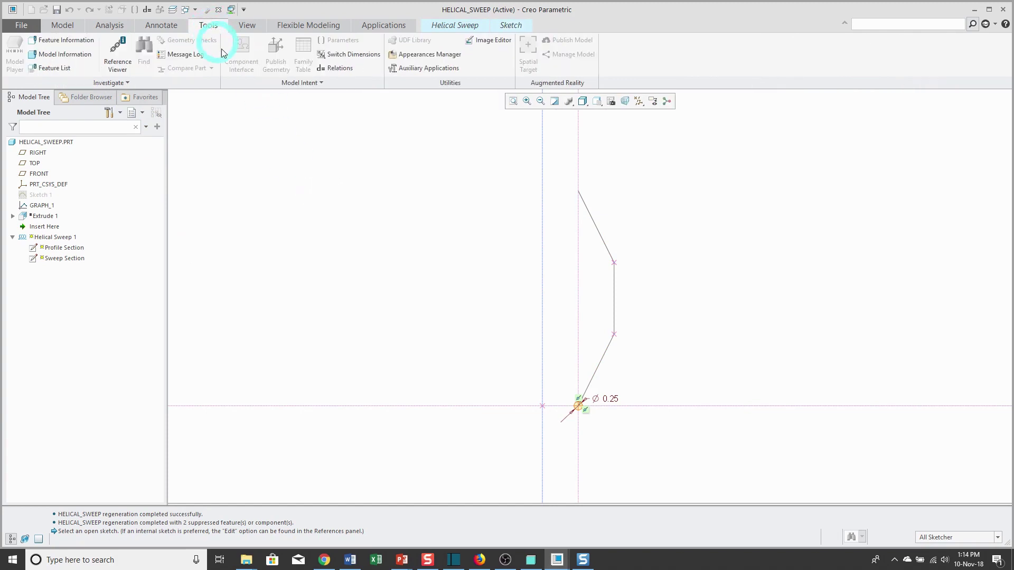
click(147, 10)
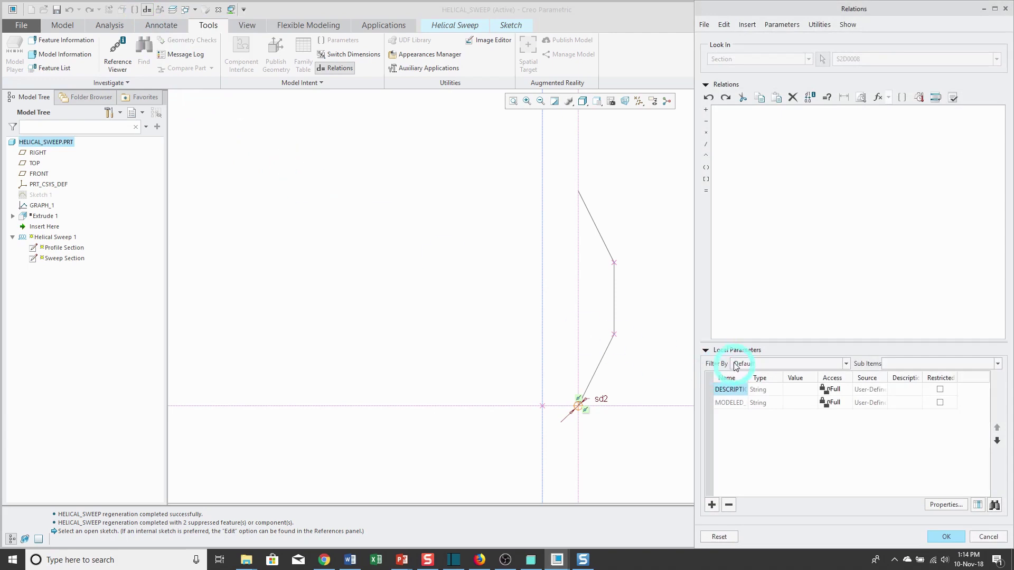
click(706, 350)
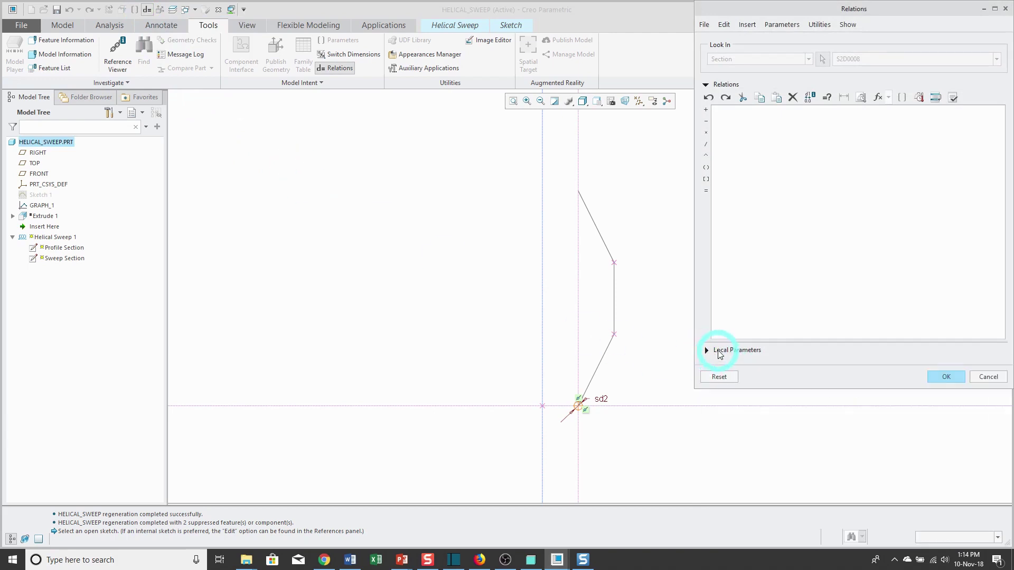
Drive the section circle's diameter with the relation sd2 = evalgraph("graph_1" , trajpar *6), then verify and accept it
click(604, 403)
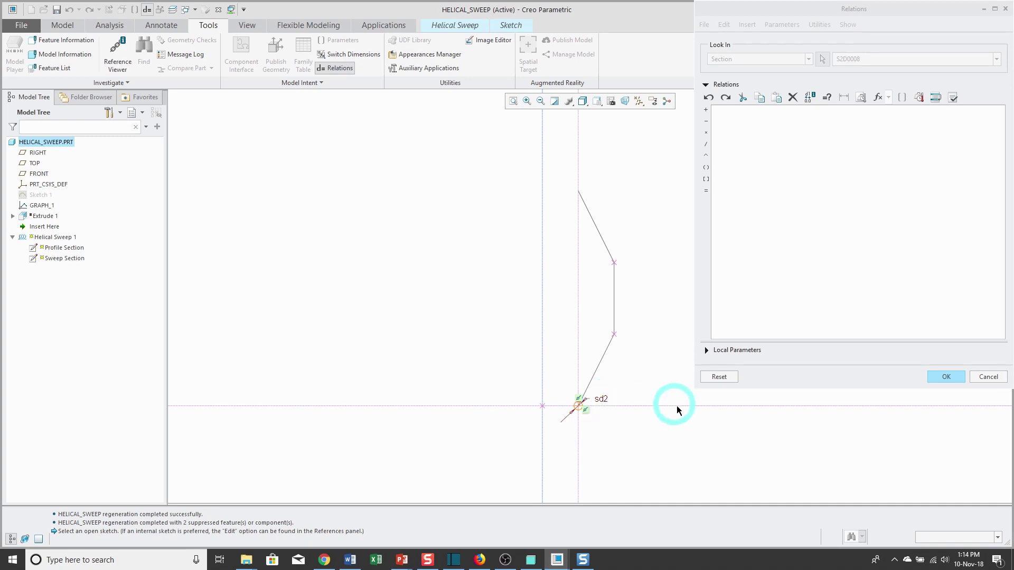
click(794, 277)
click(603, 401)
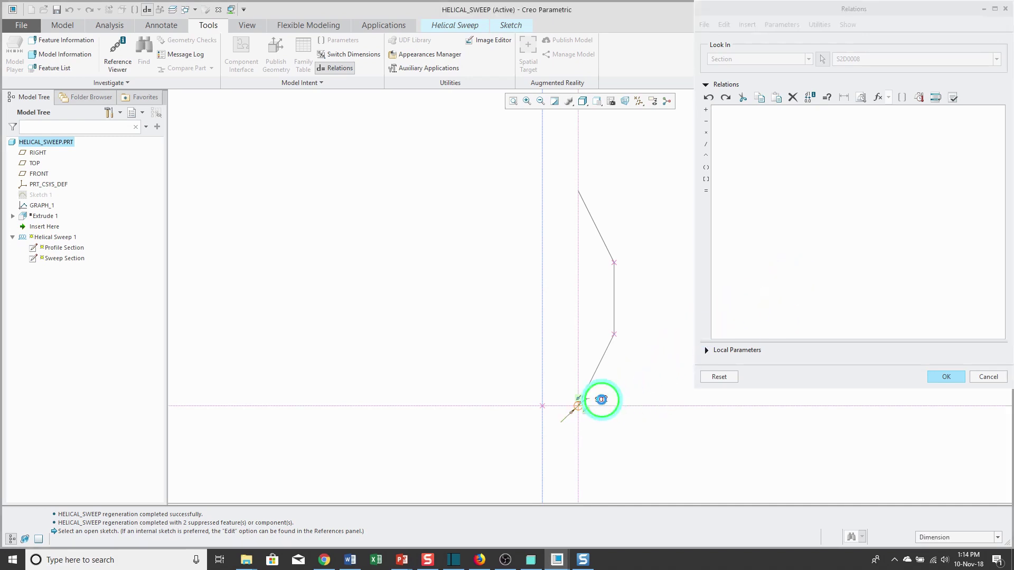
click(766, 125)
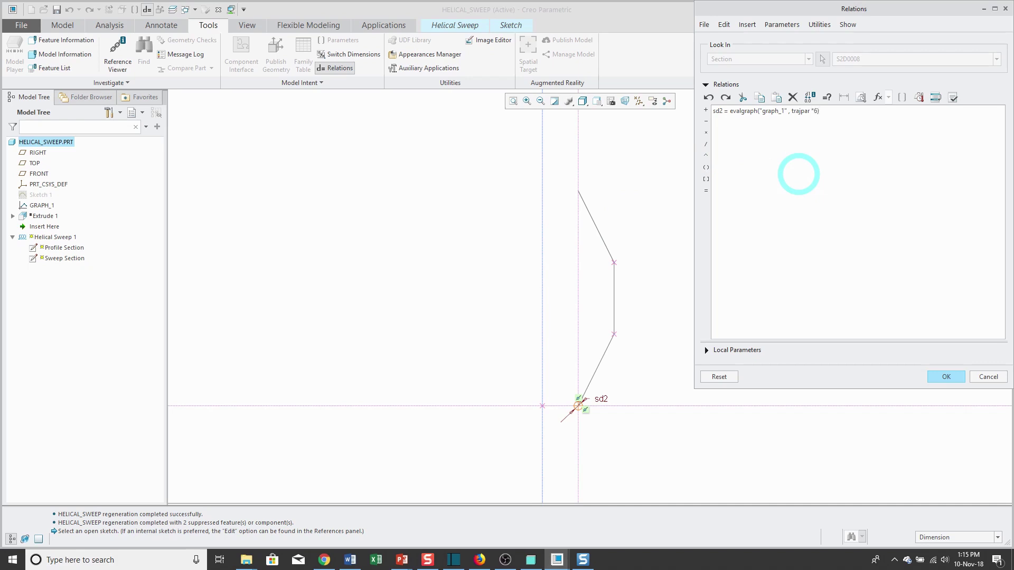
click(954, 97)
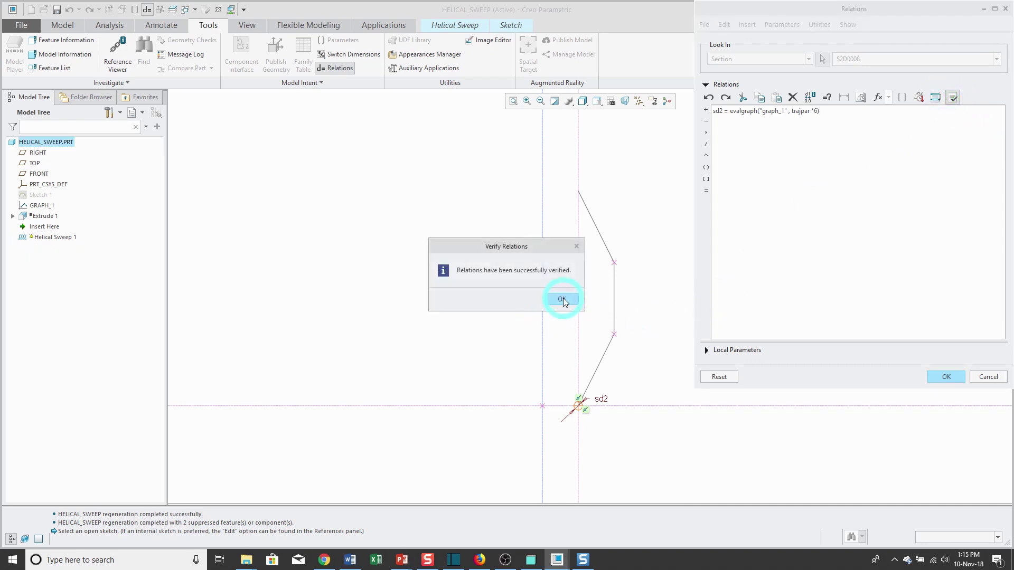
click(563, 300)
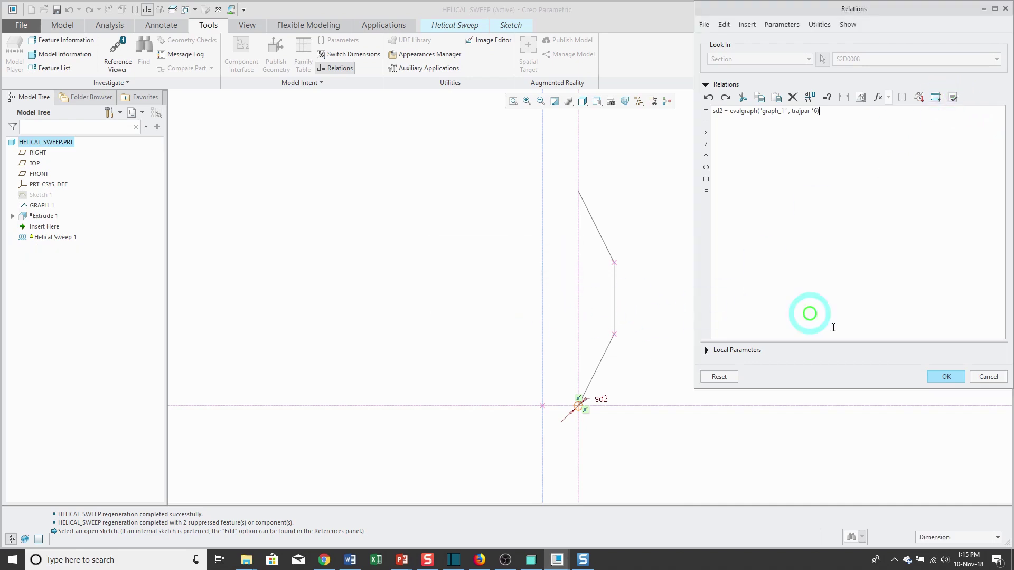
click(945, 376)
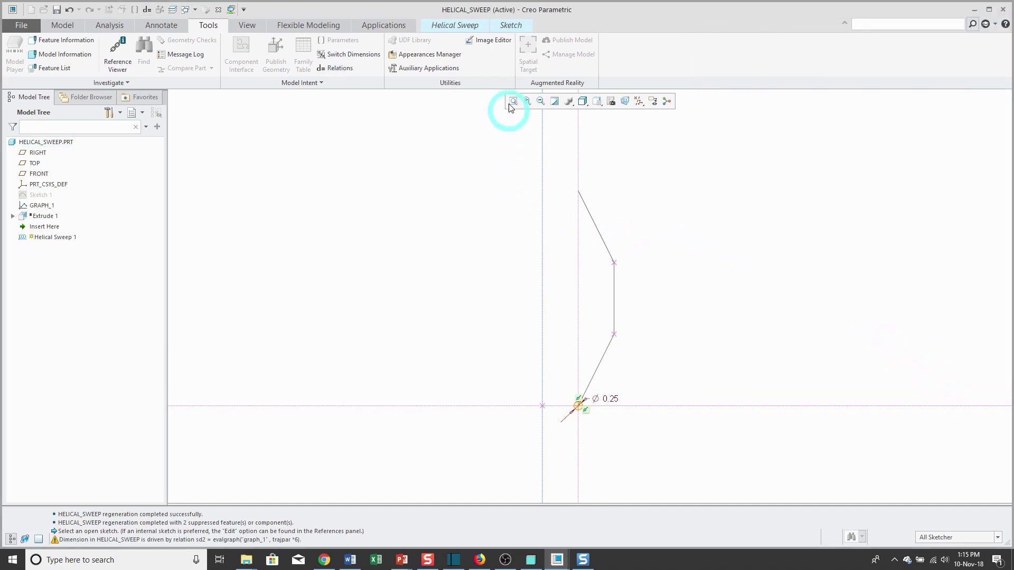
Accept the section sketch and complete the redefinition of Helical Sweep 1
click(508, 25)
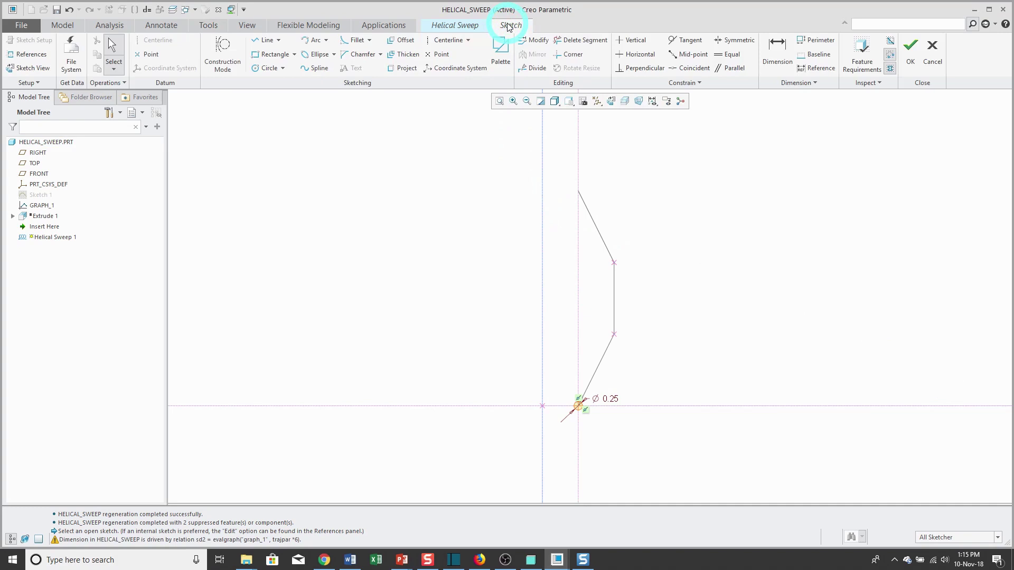
click(909, 50)
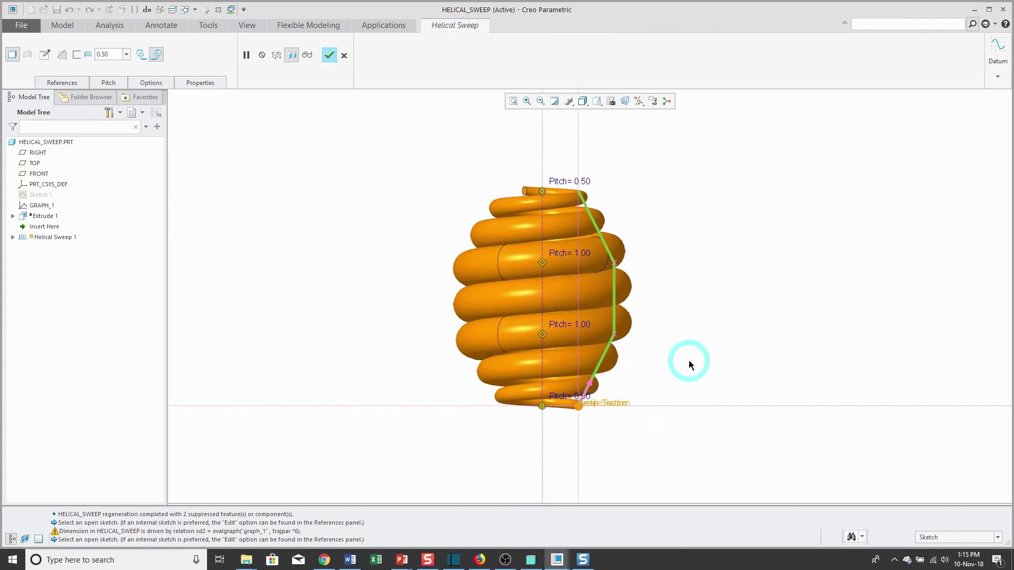
click(328, 55)
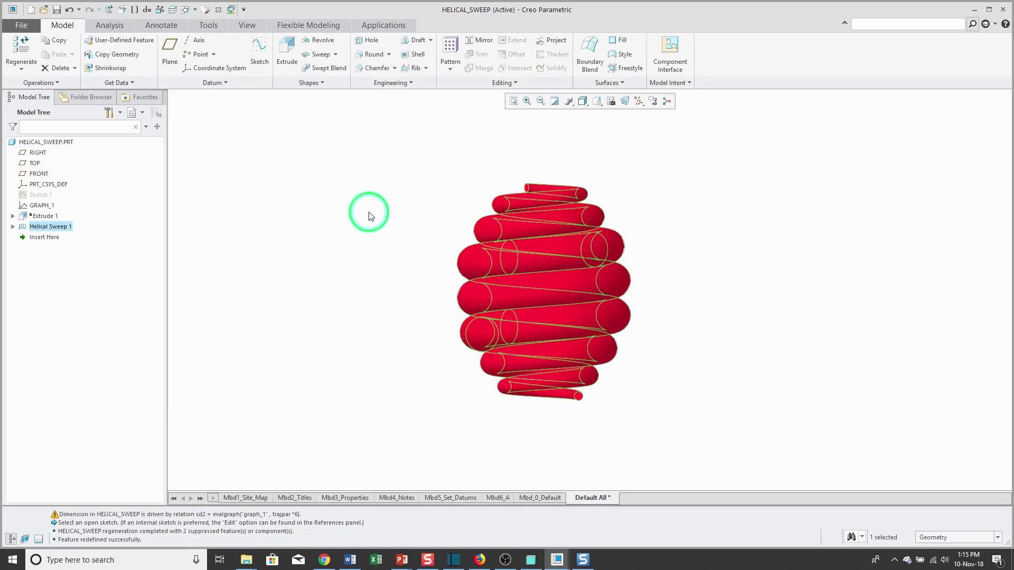
click(370, 214)
mouse_move(554, 283)
middle_down()
mouse_move(482, 274)
mouse_move(476, 299)
mouse_move(521, 275)
mouse_move(593, 276)
mouse_move(525, 239)
mouse_move(565, 264)
middle_up()
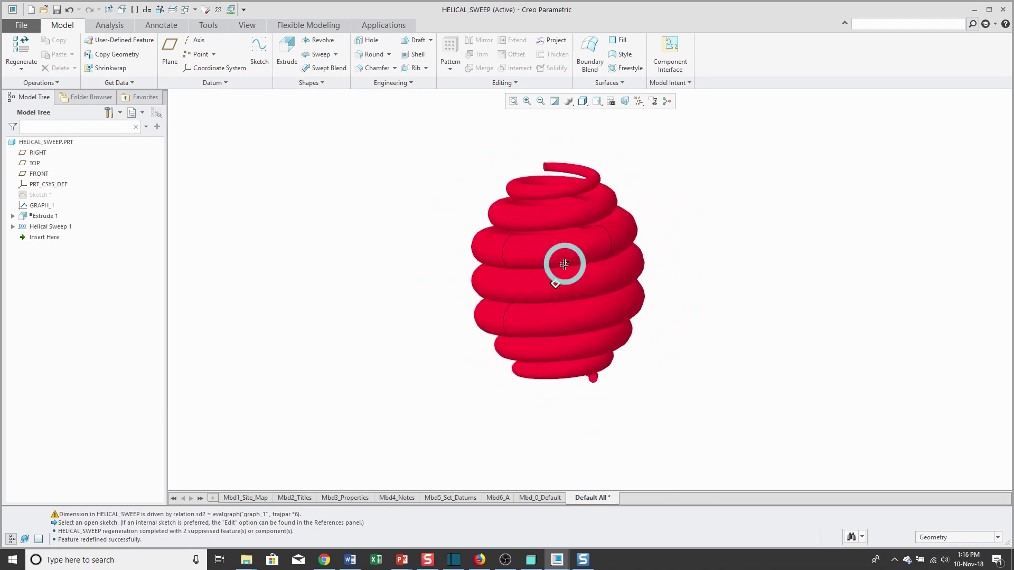
Redefine the GRAPH_1 section, setting the flat middle line's height to 0.75, and accept the sketch
click(44, 206)
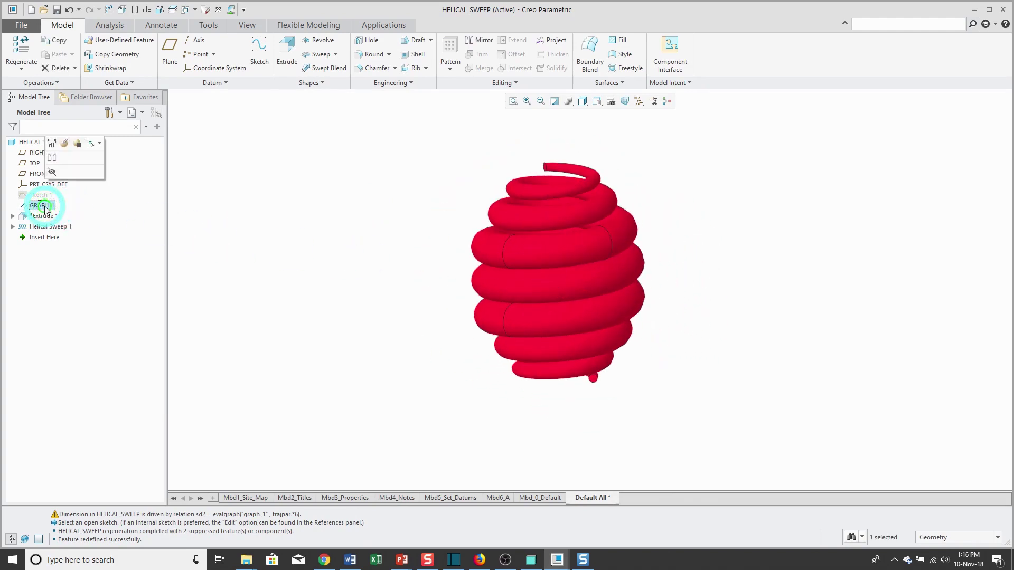
click(66, 144)
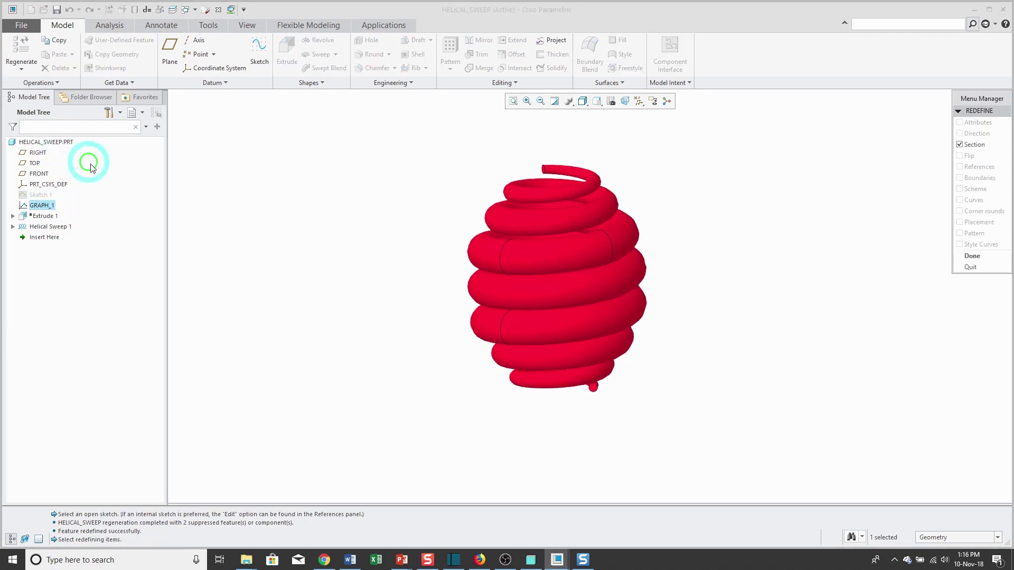
click(980, 257)
click(681, 109)
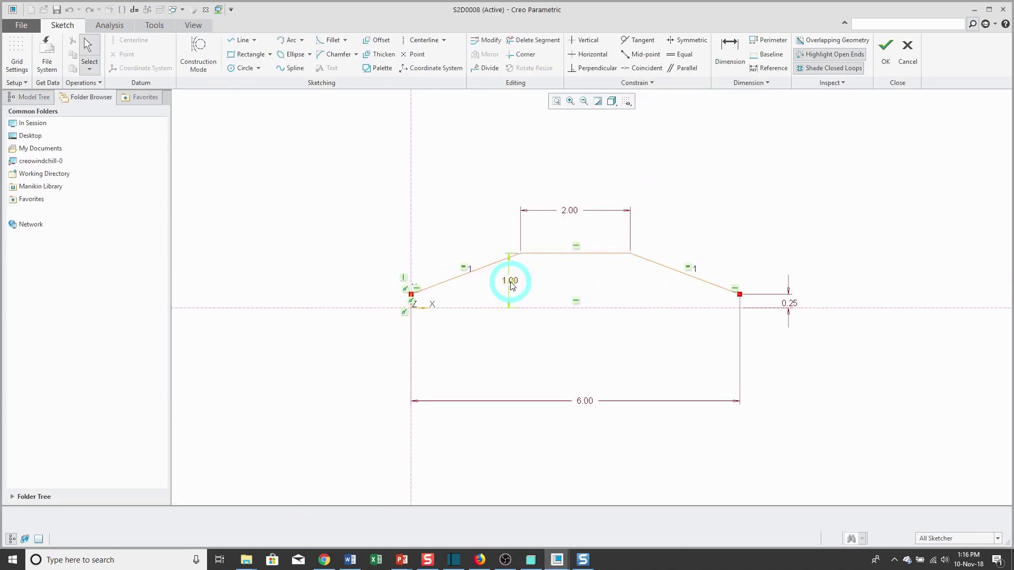
double_click(510, 283)
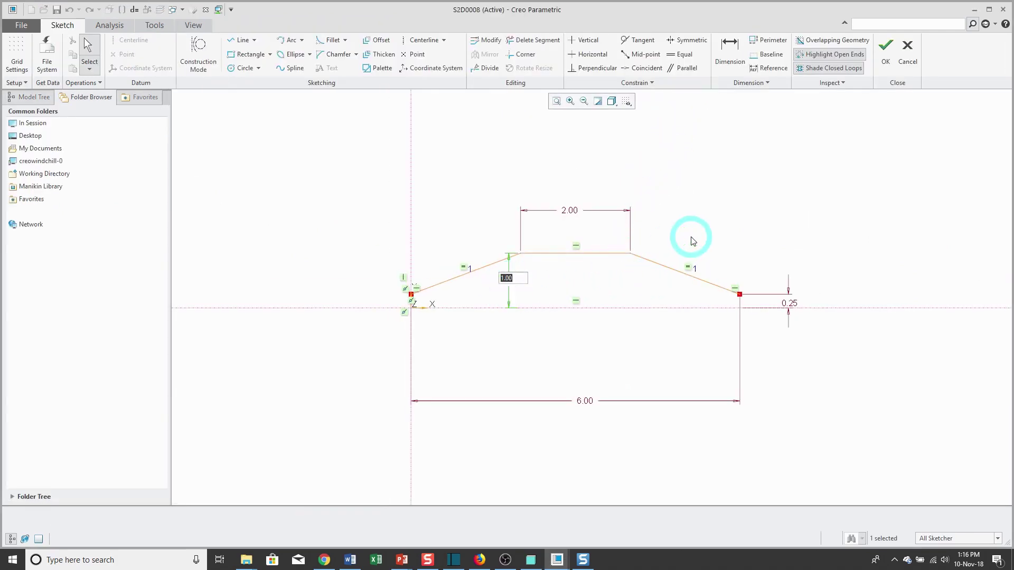
key(BackSpace)
text(.75)
key(Return)
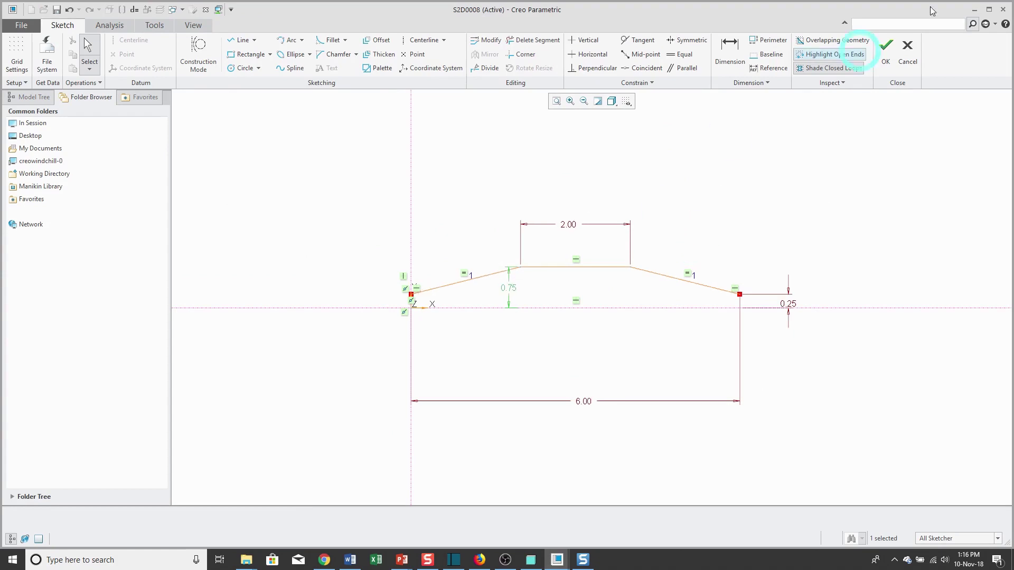
click(886, 55)
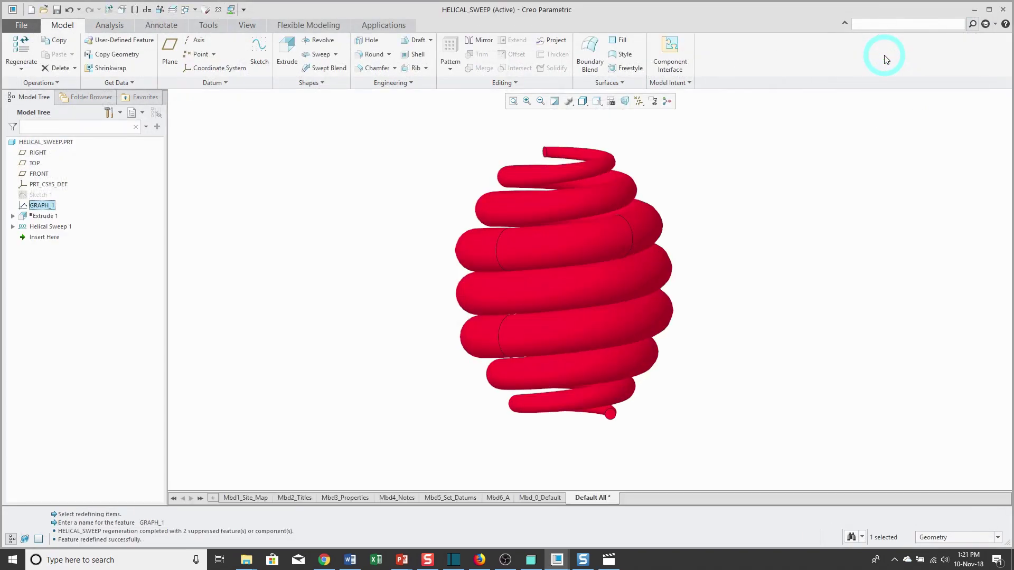
Regenerate the part, then redefine Helical Sweep 1 and accept it without edits to rebuild the coil from the modified graph
click(21, 48)
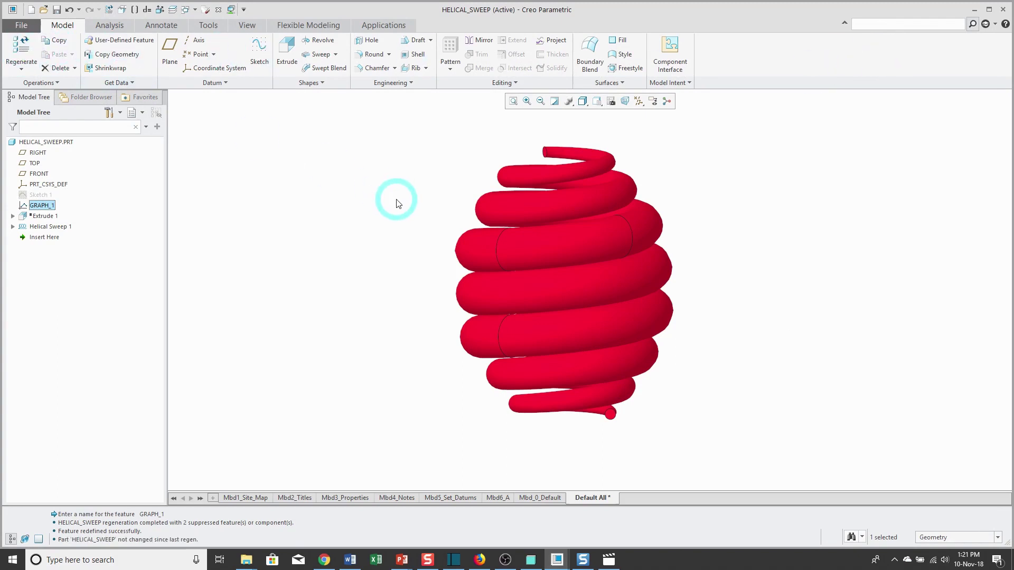
click(55, 228)
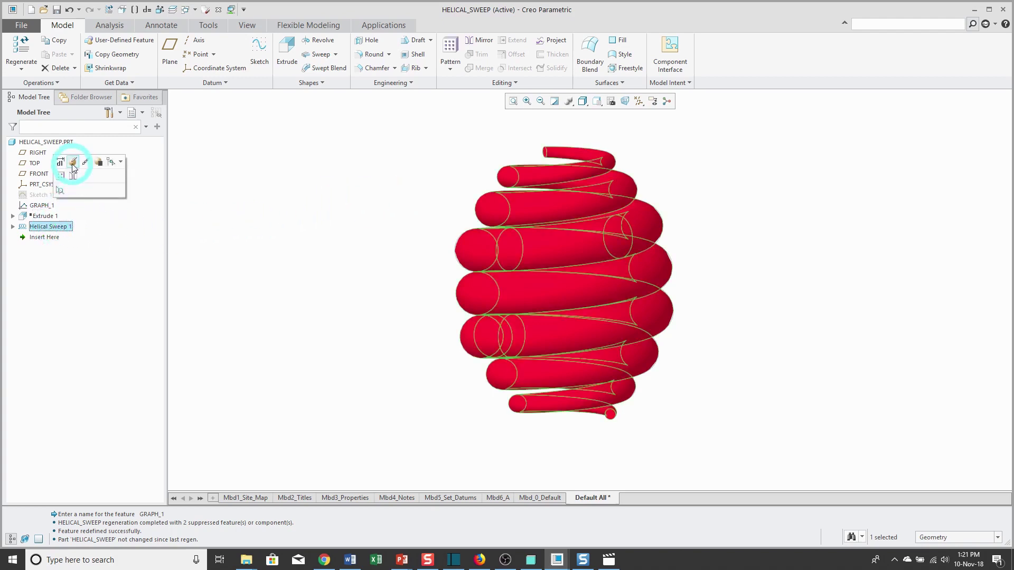
click(72, 163)
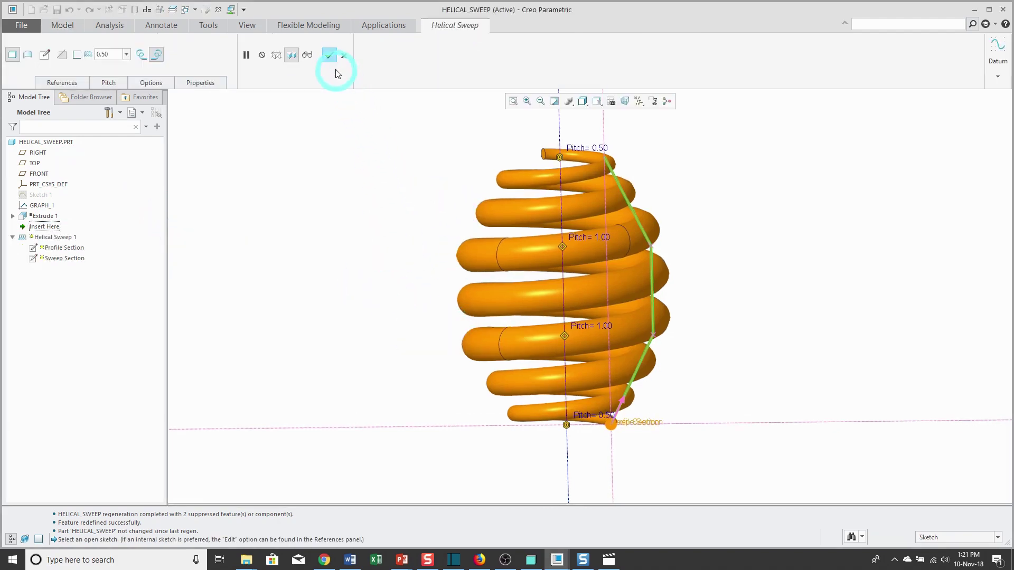
click(329, 56)
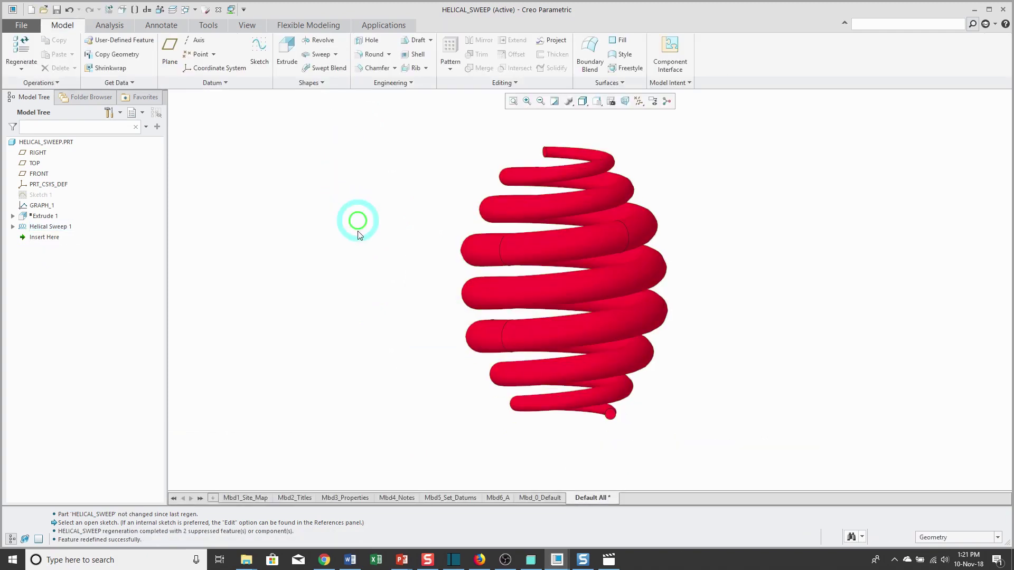
mouse_move(362, 248)
middle_down()
mouse_move(403, 242)
mouse_move(358, 249)
middle_up()
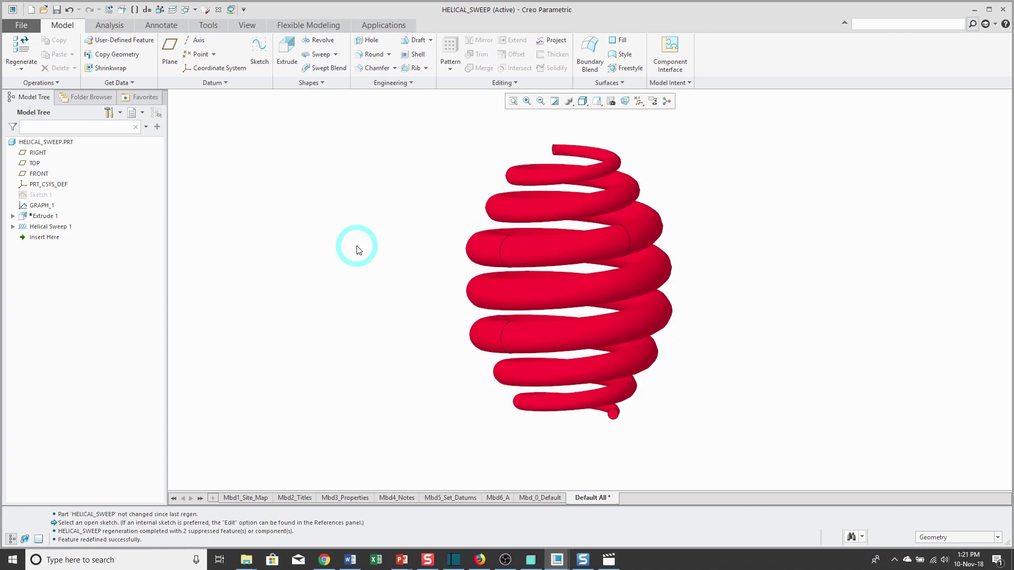